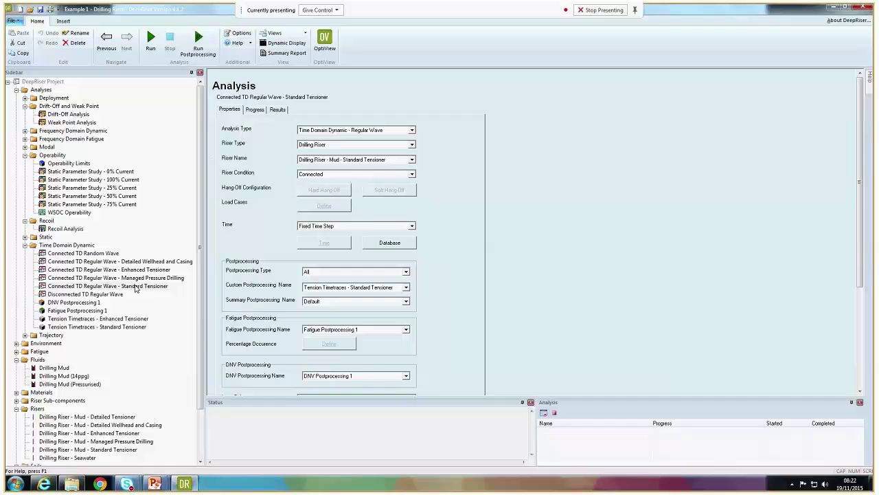
Open the analysis.srp summary report from the results of the Connected TD Regular Wave - Standard Tensioner analysis
{"action": "left_click", "coordinate": [135, 287]}
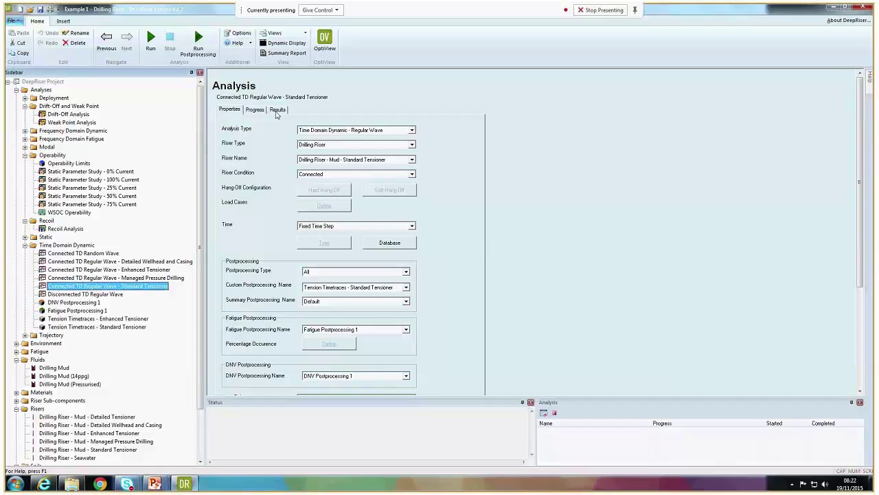
{"action": "left_click", "coordinate": [277, 111]}
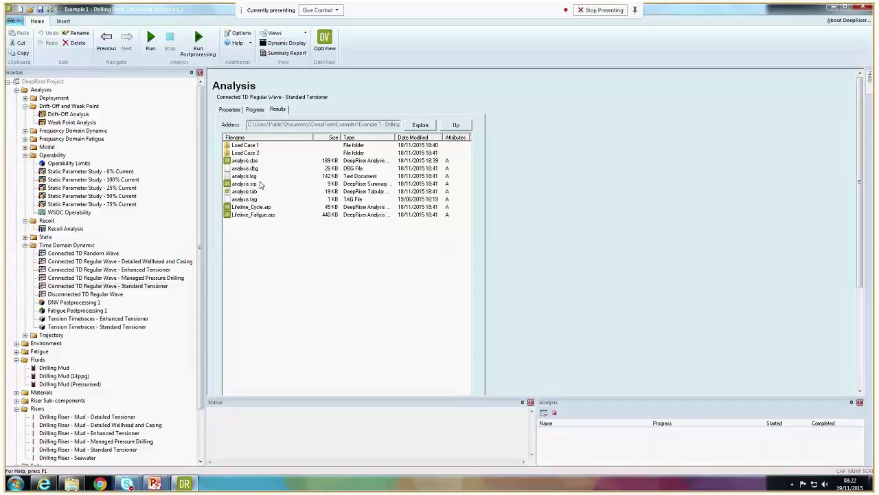
{"action": "left_click", "coordinate": [251, 188]}
{"action": "double_click", "coordinate": [250, 184]}
Examine the summary report's load case data, stress, stroke, flex joint and moonpool clearance tables, and close the report
{"action": "scroll", "coordinate": [251, 187], "scroll_direction": "down", "scroll_amount": 5}
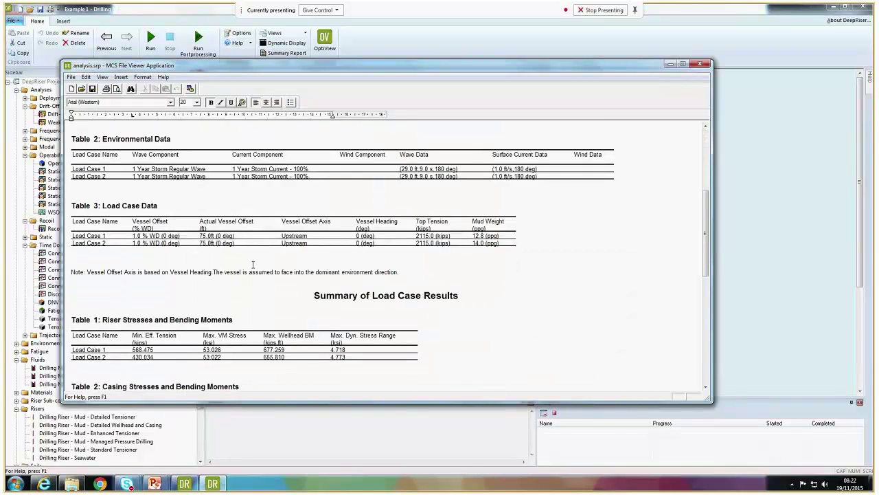
{"action": "scroll", "coordinate": [253, 265], "scroll_direction": "down", "scroll_amount": 3}
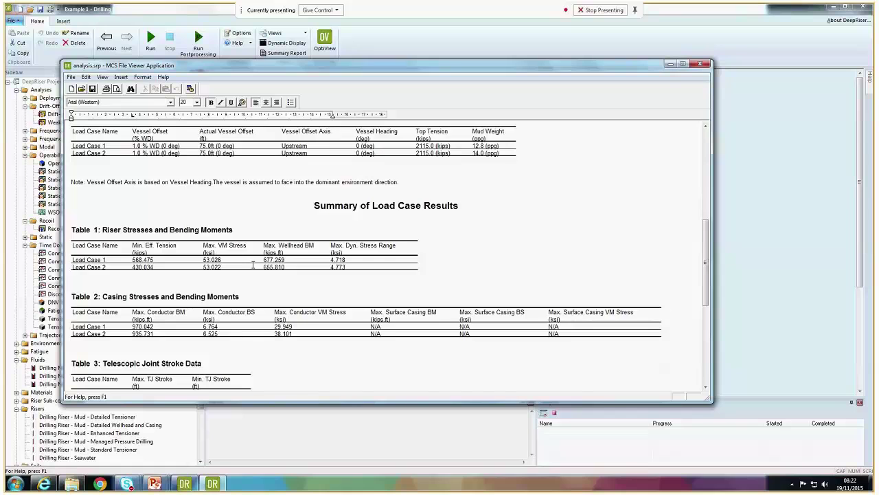
{"action": "scroll", "coordinate": [253, 265], "scroll_direction": "down", "scroll_amount": 1}
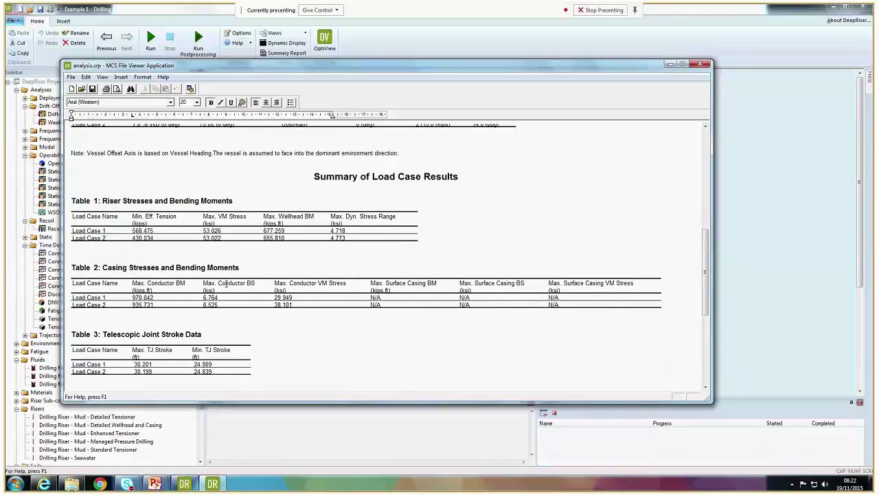
{"action": "scroll", "coordinate": [226, 283], "scroll_direction": "down", "scroll_amount": 1}
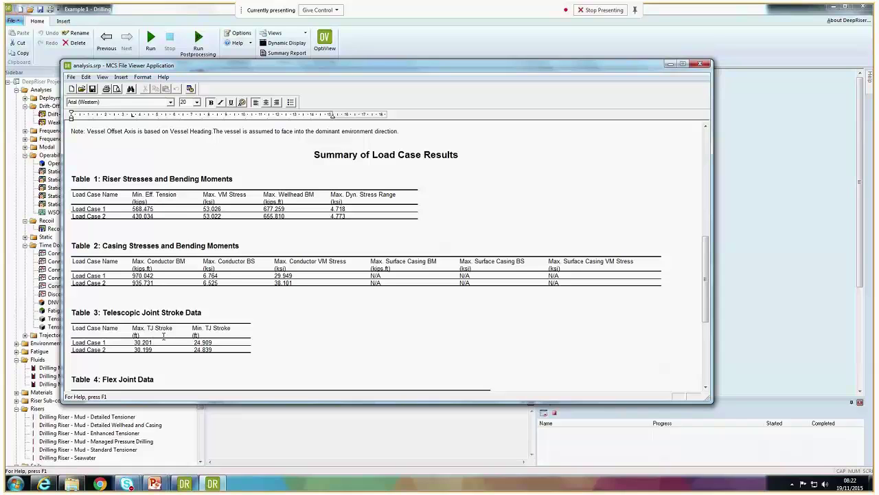
{"action": "scroll", "coordinate": [163, 335], "scroll_direction": "down", "scroll_amount": 2}
{"action": "scroll", "coordinate": [132, 319], "scroll_direction": "down", "scroll_amount": 1}
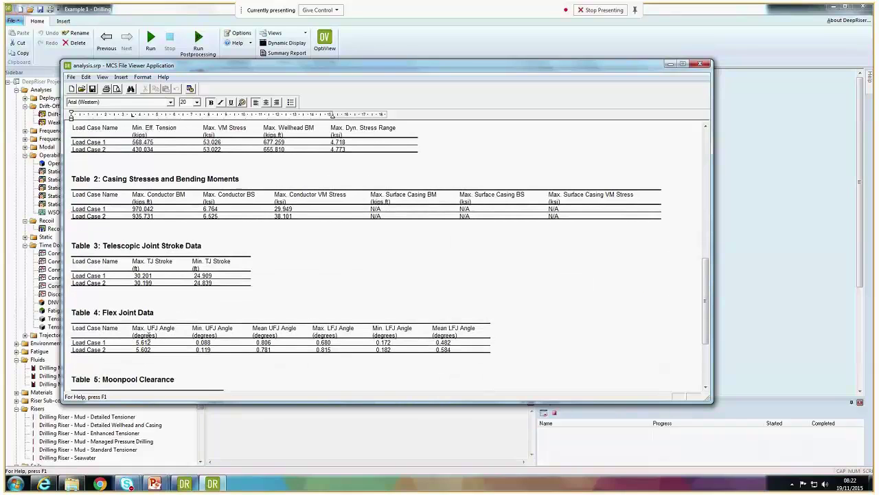
{"action": "scroll", "coordinate": [131, 319], "scroll_direction": "down", "scroll_amount": 1}
{"action": "scroll", "coordinate": [132, 320], "scroll_direction": "down", "scroll_amount": 1}
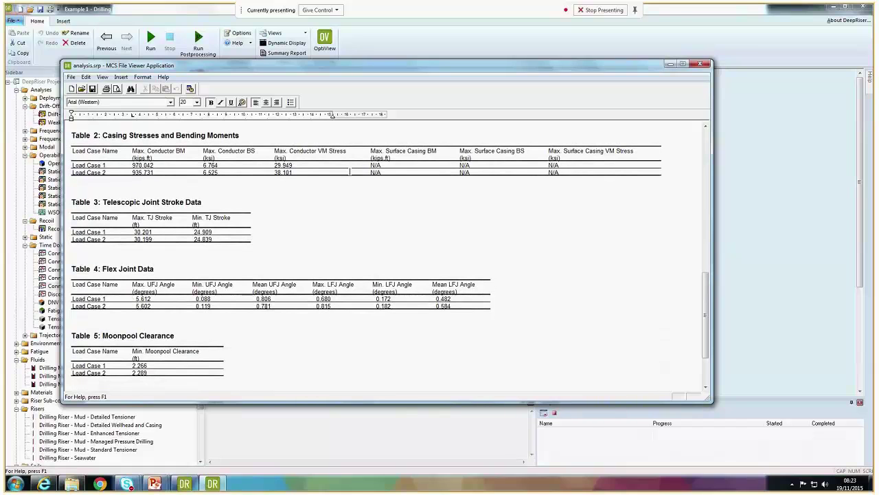
{"action": "left_click", "coordinate": [700, 64]}
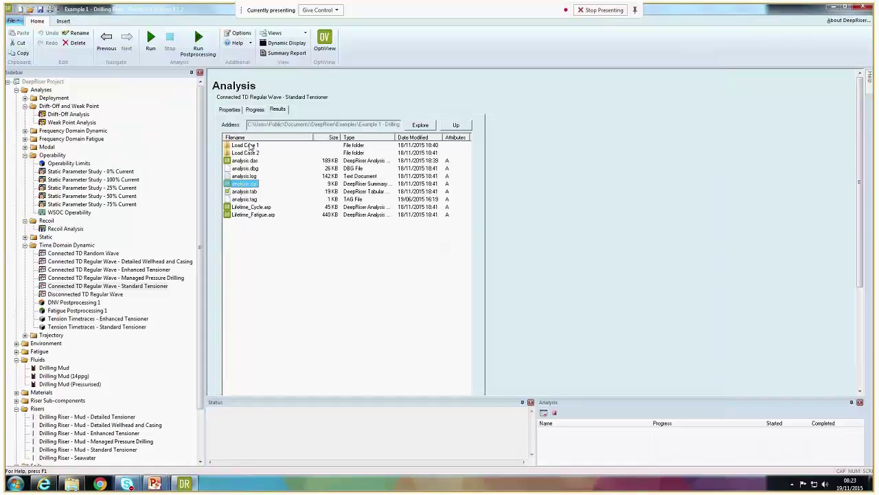
Open Load Case 1's analysis.arp report, review its automated and custom postprocessing plots, and close it
{"action": "double_click", "coordinate": [251, 147]}
{"action": "left_click", "coordinate": [250, 146]}
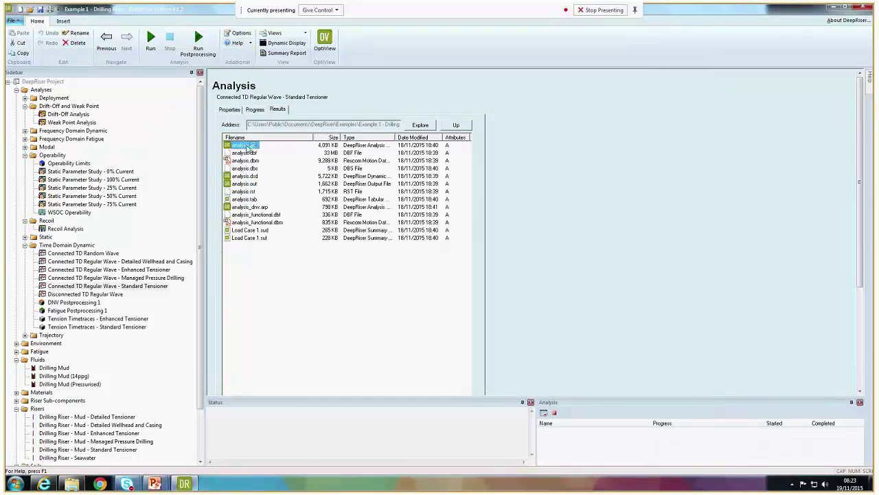
{"action": "double_click", "coordinate": [247, 145]}
{"action": "scroll", "coordinate": [294, 237], "scroll_direction": "down", "scroll_amount": 2}
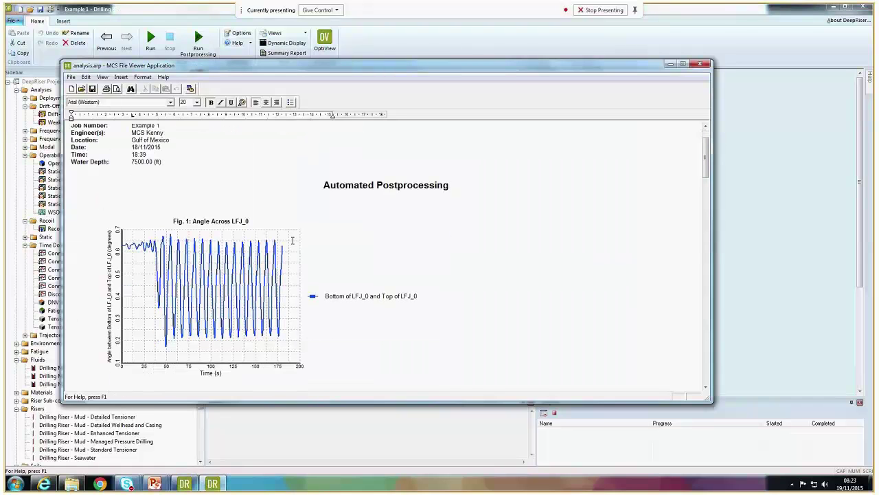
{"action": "scroll", "coordinate": [292, 240], "scroll_direction": "down", "scroll_amount": 1}
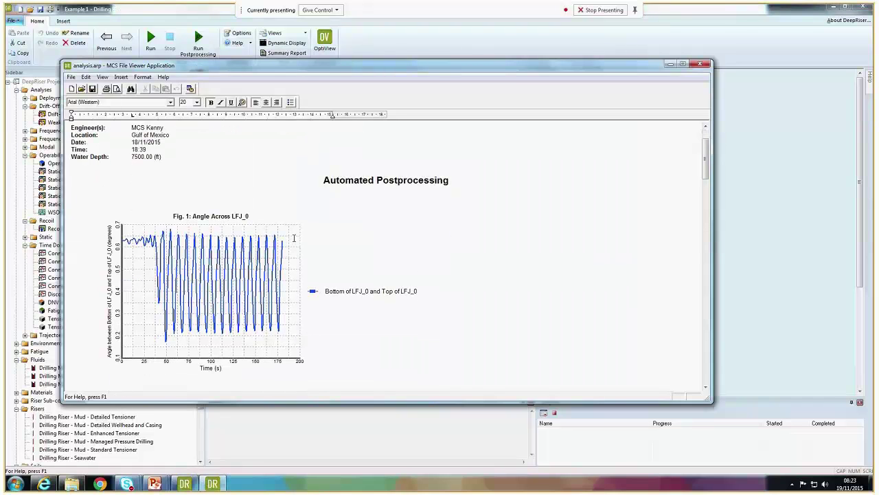
{"action": "scroll", "coordinate": [293, 239], "scroll_direction": "down", "scroll_amount": 3}
{"action": "scroll", "coordinate": [293, 238], "scroll_direction": "down", "scroll_amount": 20}
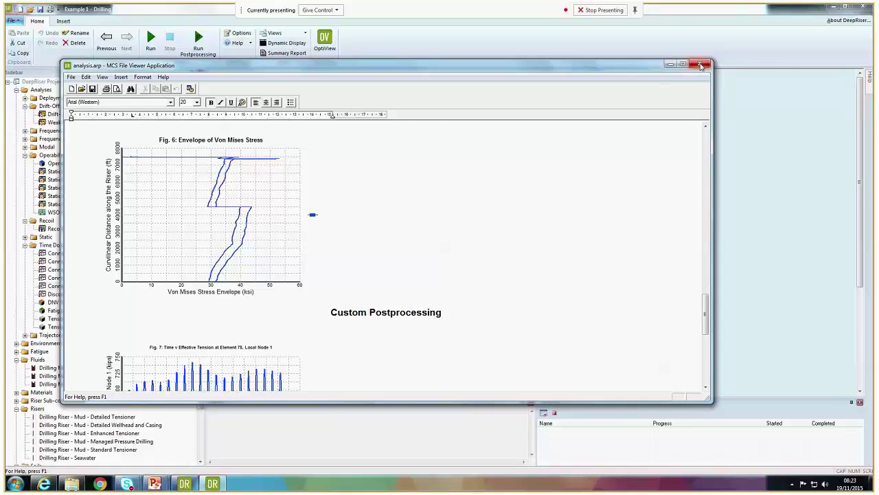
{"action": "left_click", "coordinate": [700, 65]}
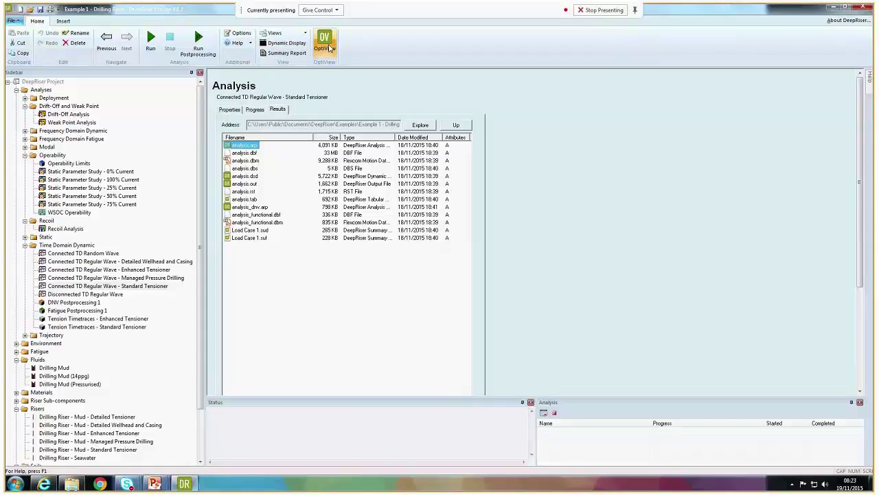
Launch OptiView for the analysis and review the vessel offset, wave, current and top tension search criteria
{"action": "left_click", "coordinate": [324, 43]}
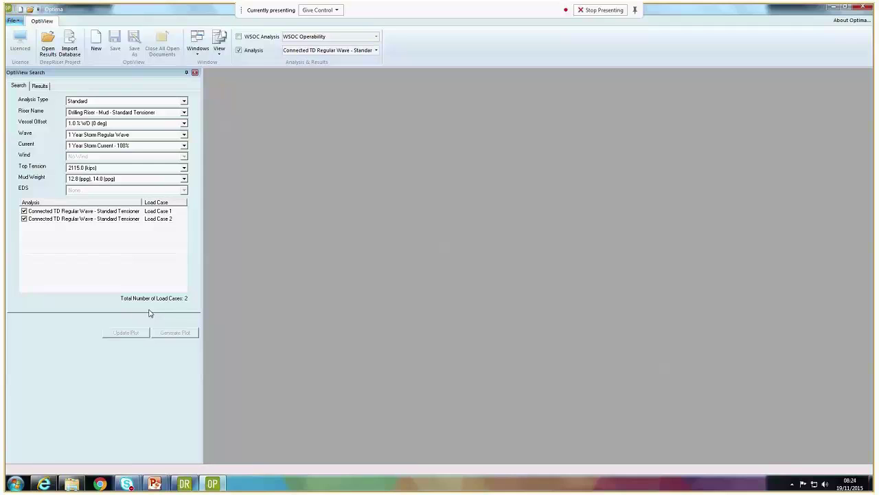
{"action": "left_click", "coordinate": [135, 165]}
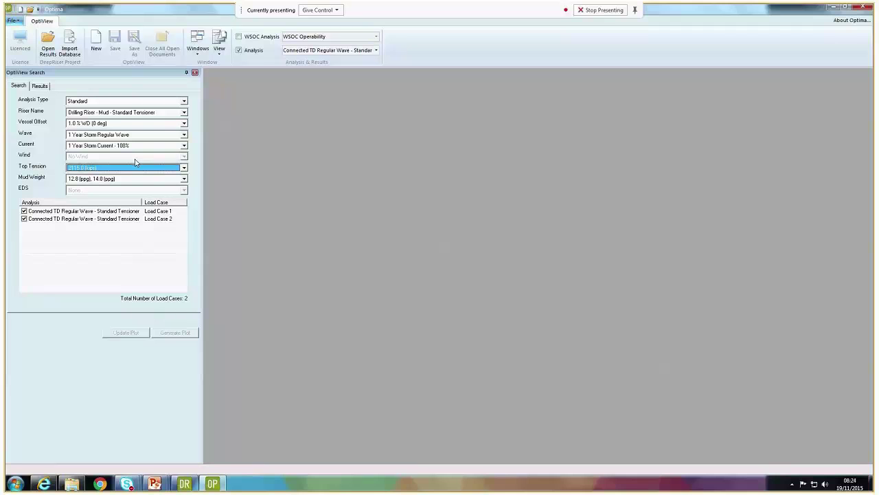
{"action": "left_click", "coordinate": [128, 135]}
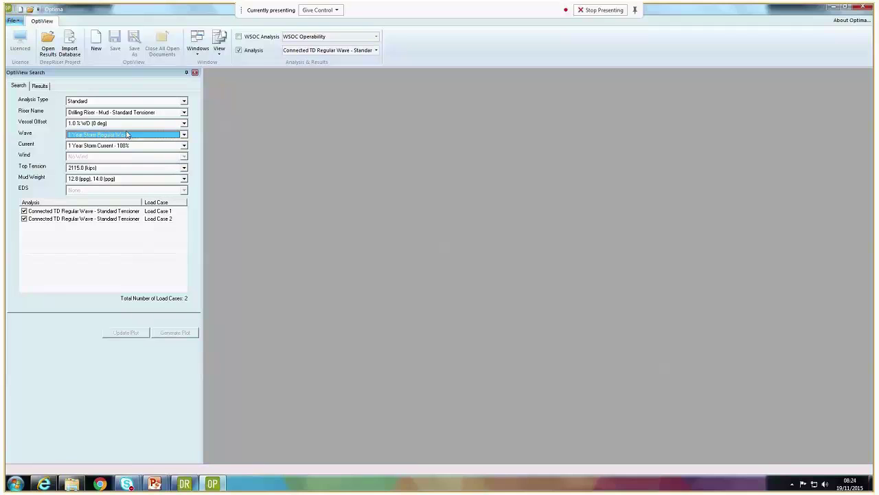
{"action": "left_click", "coordinate": [126, 127]}
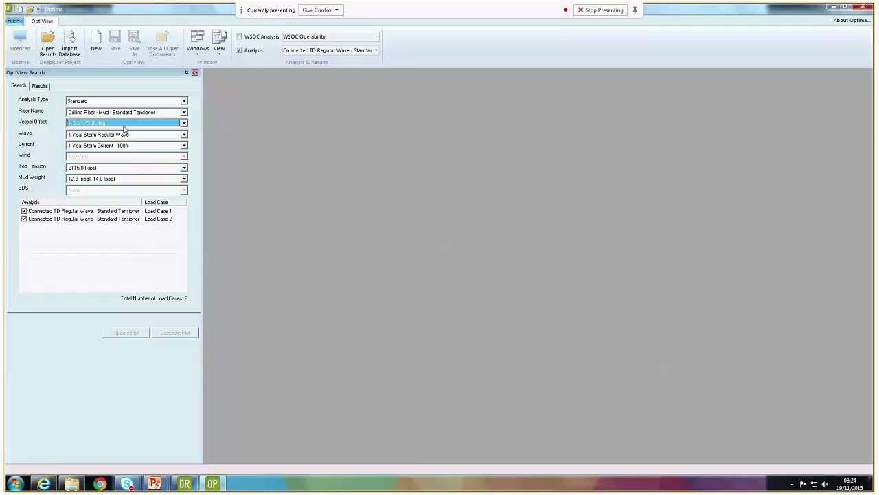
{"action": "left_click", "coordinate": [124, 134]}
{"action": "left_click", "coordinate": [106, 147]}
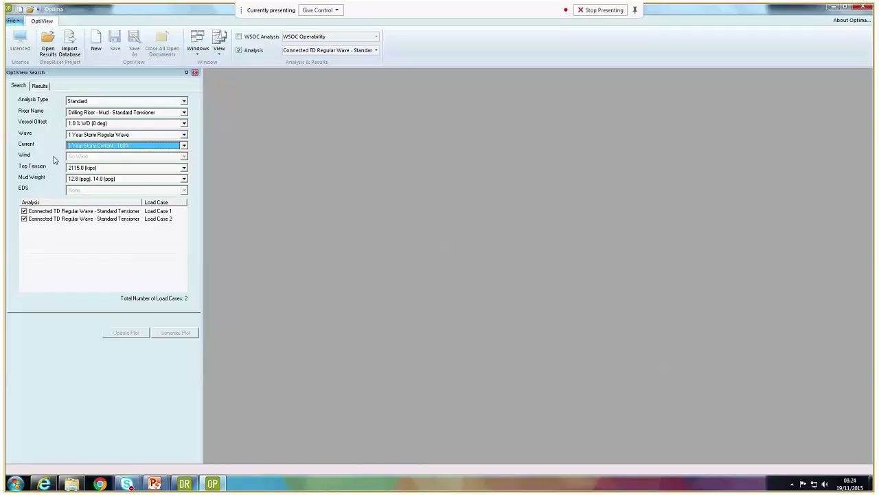
Exclude the 14.0 ppg mud weight from the load case search and include it again
{"action": "left_click", "coordinate": [103, 179]}
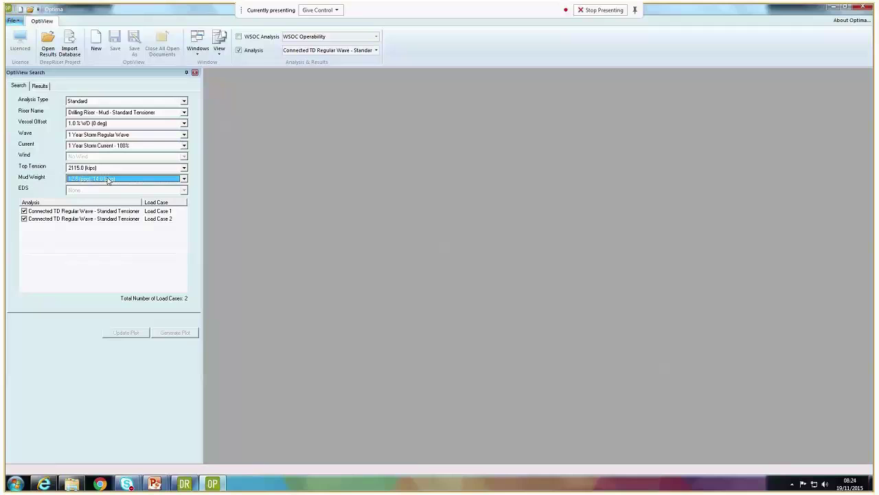
{"action": "left_click", "coordinate": [110, 180]}
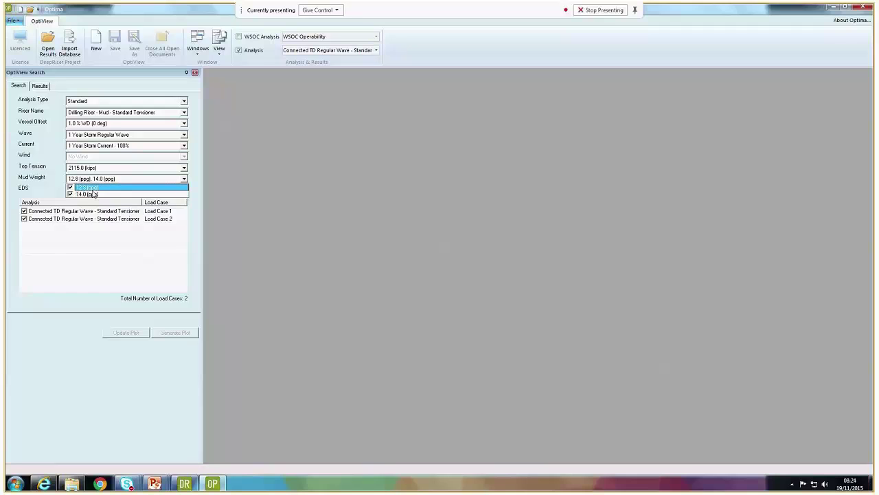
{"action": "left_click", "coordinate": [80, 195]}
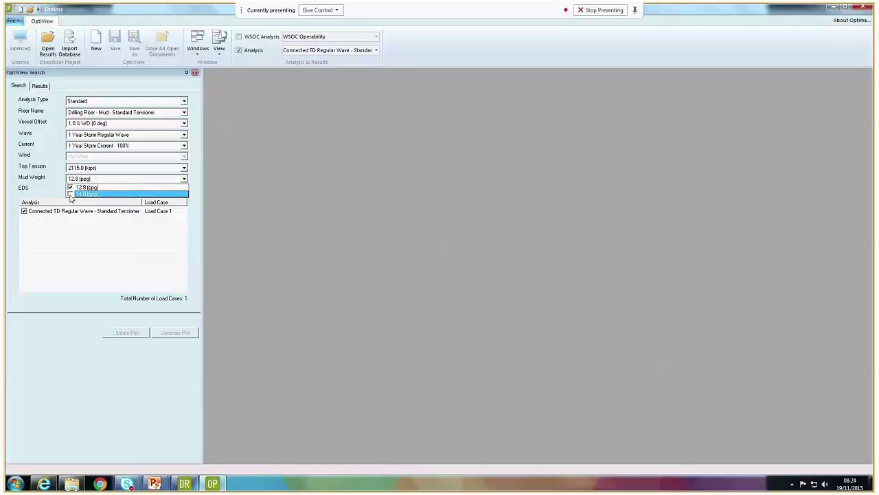
{"action": "left_click", "coordinate": [56, 198]}
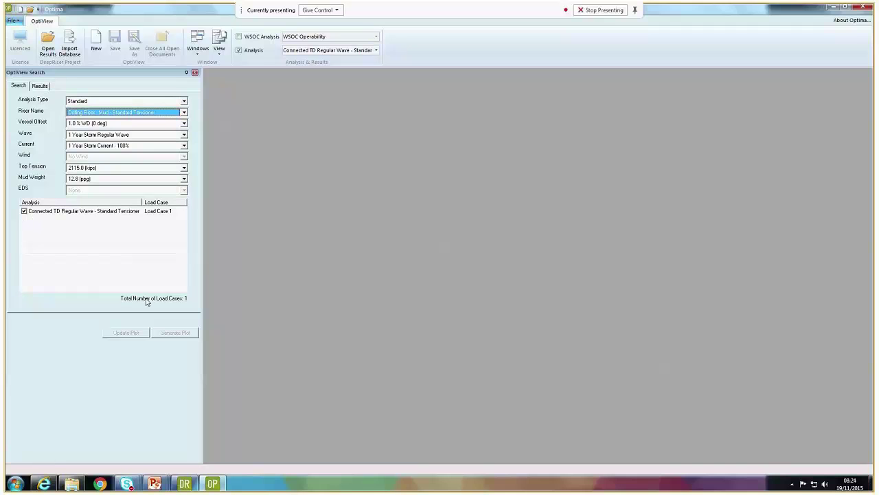
{"action": "left_click", "coordinate": [115, 180]}
{"action": "left_click", "coordinate": [131, 188]}
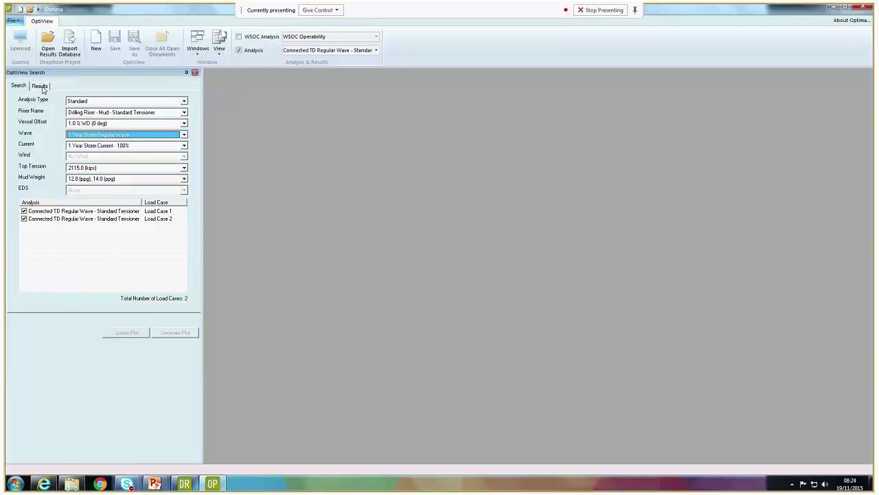
Generate the custom Envelope of Effective Tension plot for both load cases
{"action": "left_click", "coordinate": [41, 86]}
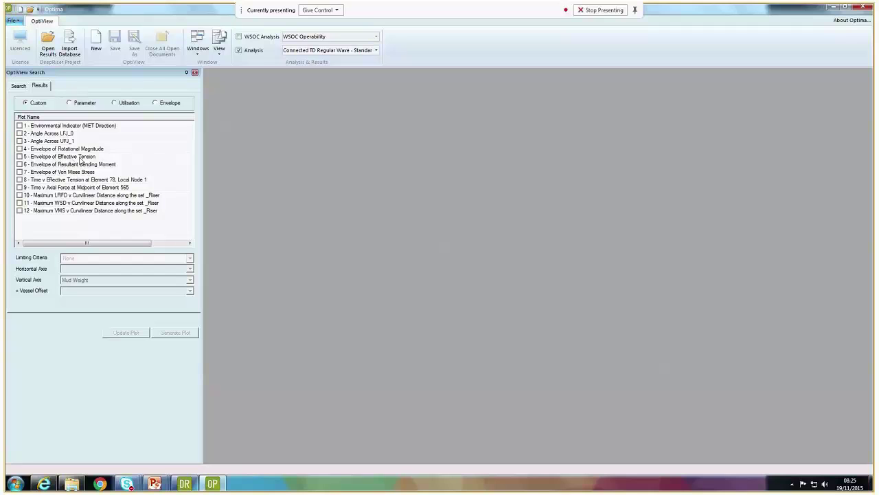
{"action": "left_click", "coordinate": [20, 157]}
{"action": "left_click", "coordinate": [181, 335]}
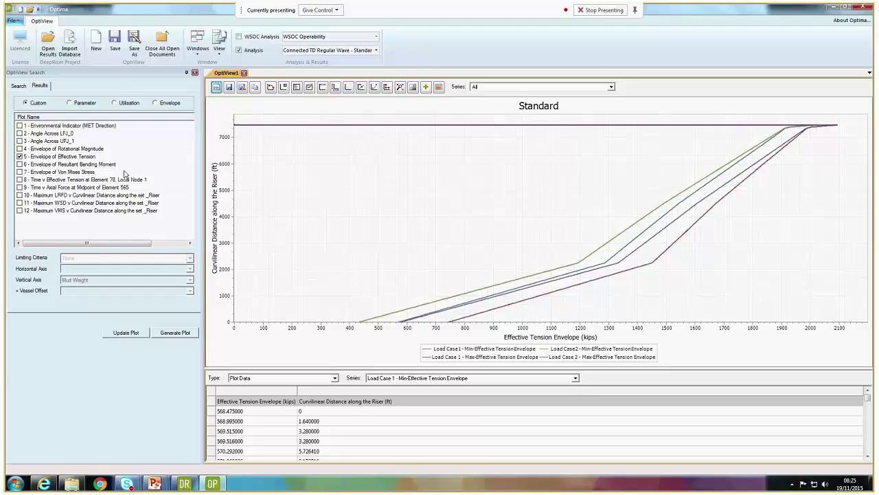
Exclude Load Case 2 and generate a separate Envelope of Effective Tension plot for Load Case 1 only
{"action": "left_click", "coordinate": [19, 86]}
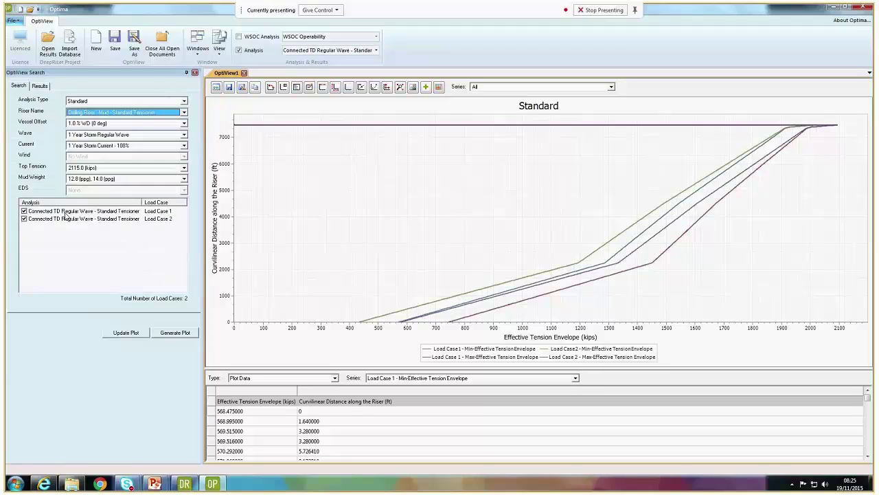
{"action": "left_click", "coordinate": [24, 219]}
{"action": "left_click", "coordinate": [127, 334]}
{"action": "left_click", "coordinate": [175, 333]}
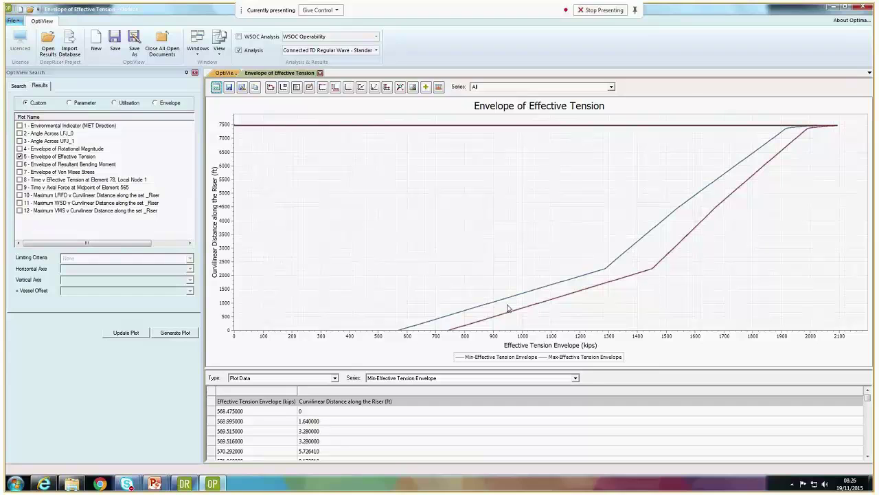
Include Load Case 2 again and generate another Envelope of Effective Tension plot comparing both load cases
{"action": "left_click", "coordinate": [19, 88]}
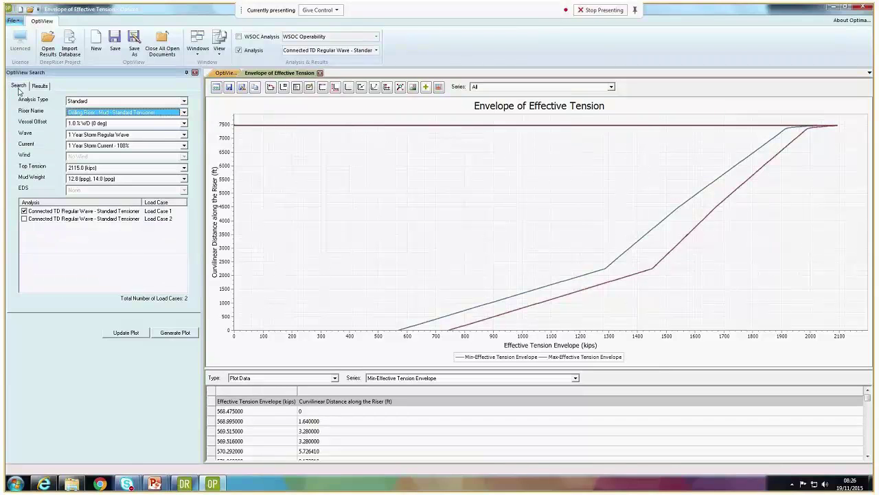
{"action": "left_click", "coordinate": [25, 219]}
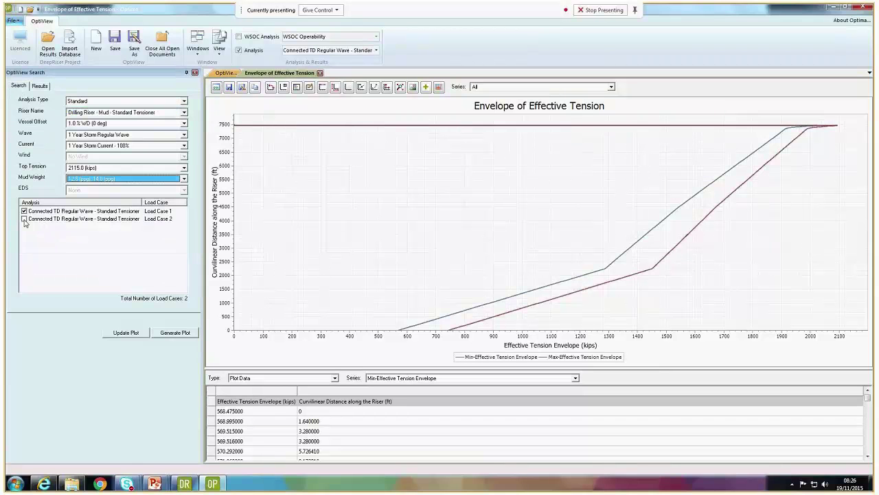
{"action": "left_click", "coordinate": [39, 86]}
{"action": "left_click", "coordinate": [180, 332]}
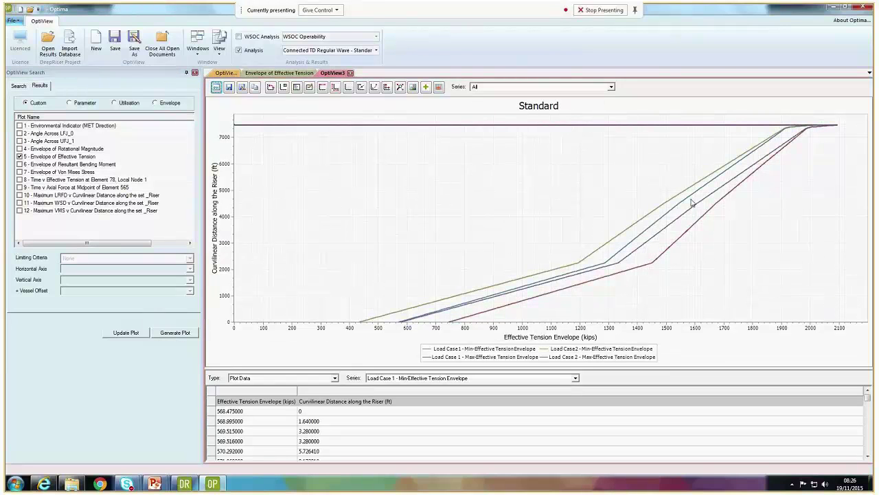
Hide the Min-Effective Tension Envelope series of Load Case 1 and Load Case 2 in the newest plot
{"action": "left_click", "coordinate": [489, 87]}
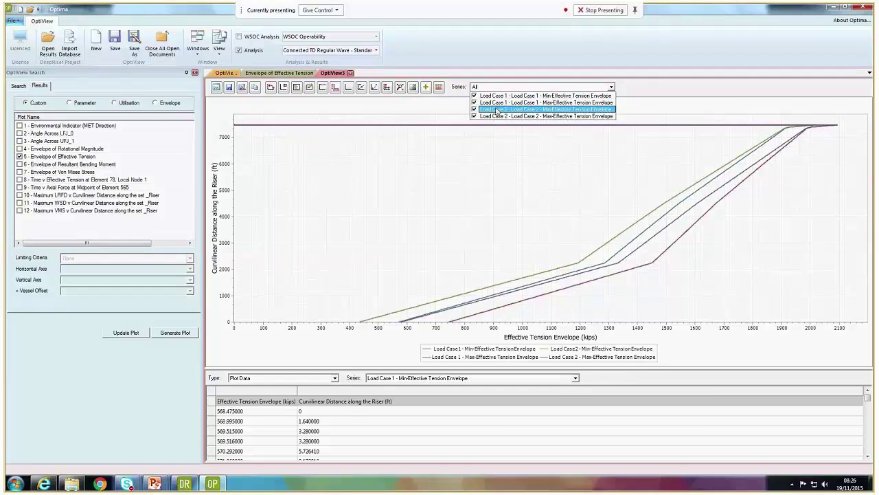
{"action": "left_click", "coordinate": [498, 110]}
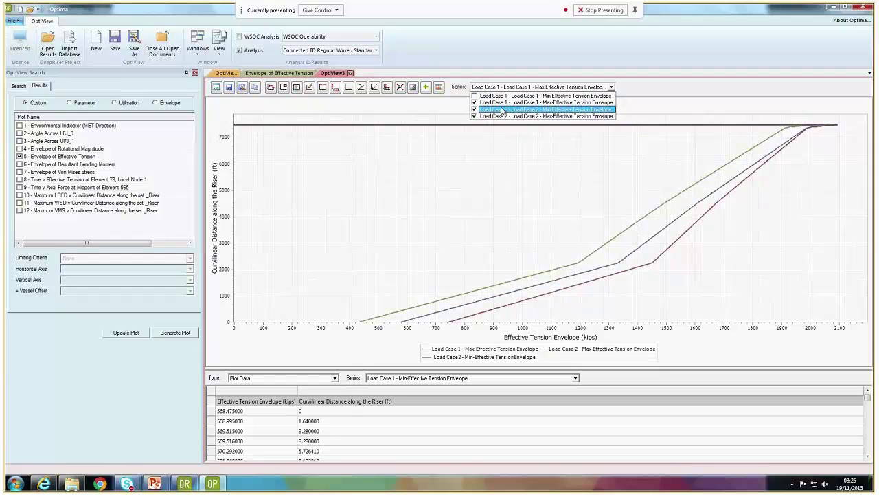
{"action": "left_click", "coordinate": [502, 110]}
{"action": "left_click", "coordinate": [499, 172]}
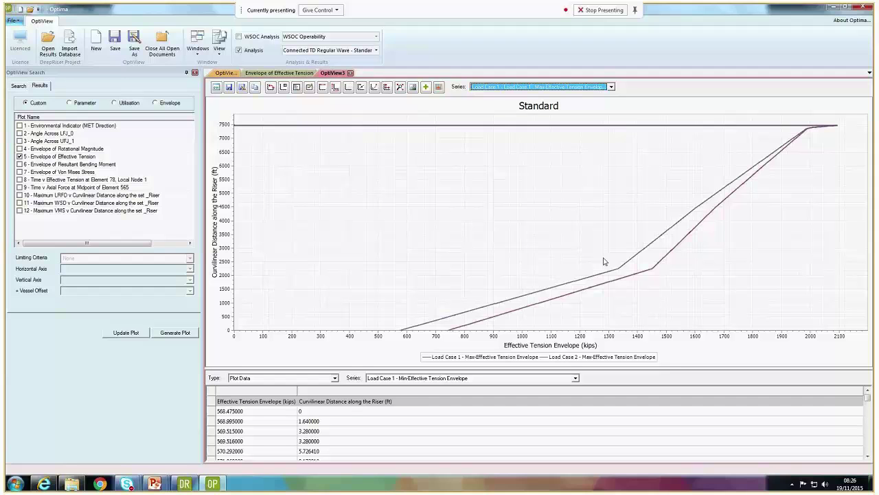
Show the Min-Effective Tension Envelope series of Load Case 1 and Load Case 2 in the plot again
{"action": "left_click", "coordinate": [572, 88]}
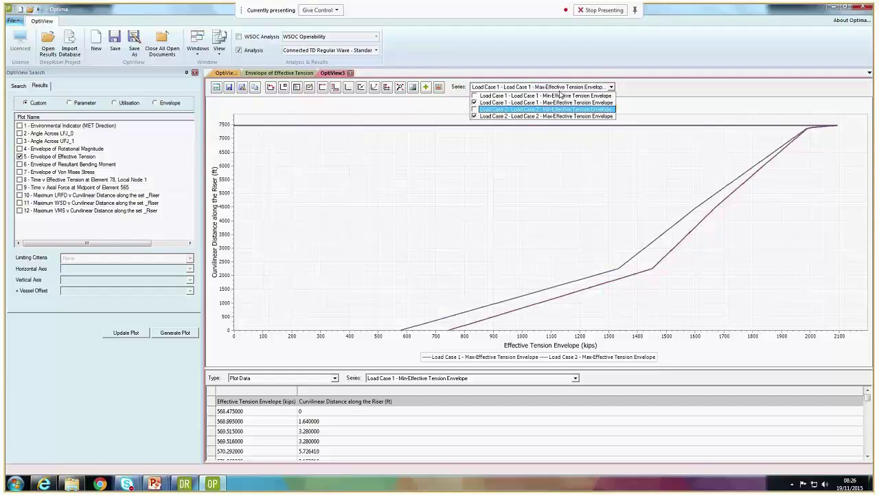
{"action": "left_click", "coordinate": [474, 96]}
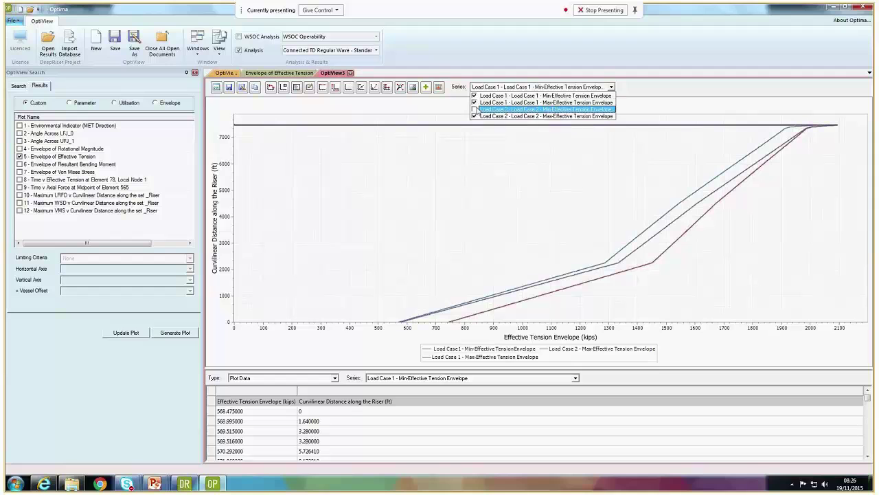
{"action": "left_click", "coordinate": [474, 109]}
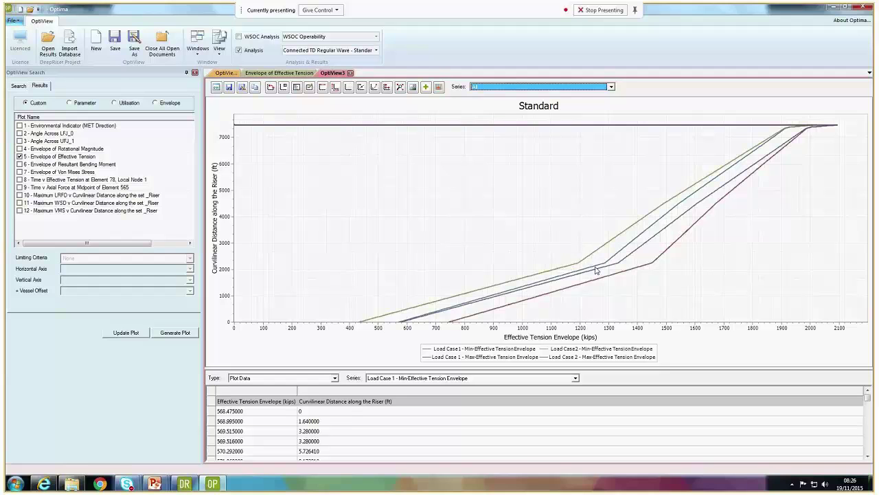
{"action": "left_click", "coordinate": [595, 271]}
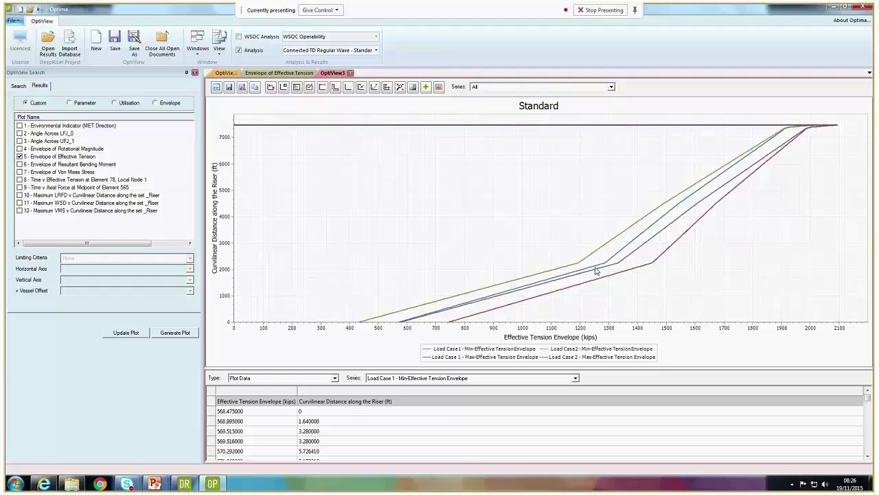
Examine the bends of the four effective tension curves up close and return to the full plot
{"action": "scroll", "coordinate": [596, 270], "scroll_direction": "up", "scroll_amount": 5}
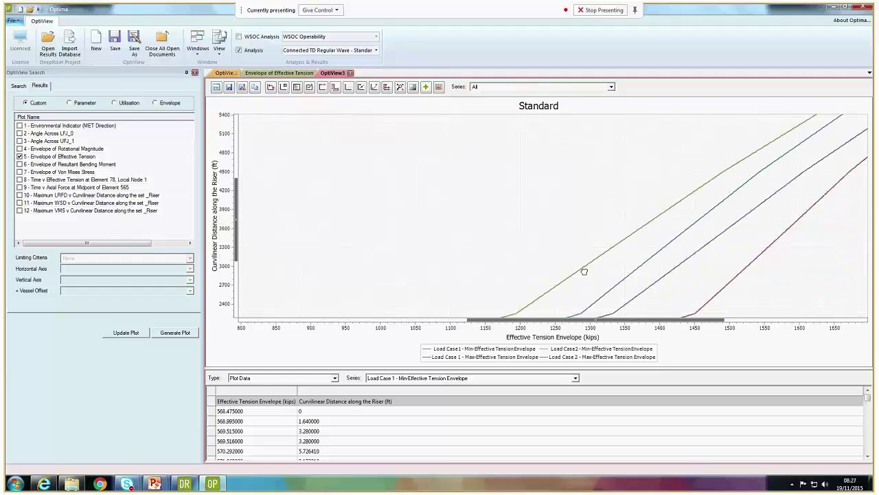
{"action": "scroll", "coordinate": [584, 271], "scroll_direction": "down", "scroll_amount": 3}
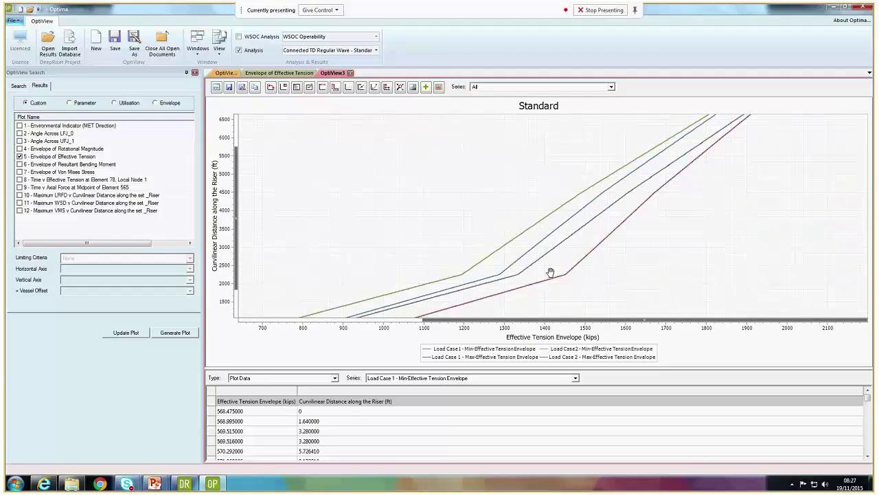
{"action": "scroll", "coordinate": [550, 273], "scroll_direction": "down", "scroll_amount": 4}
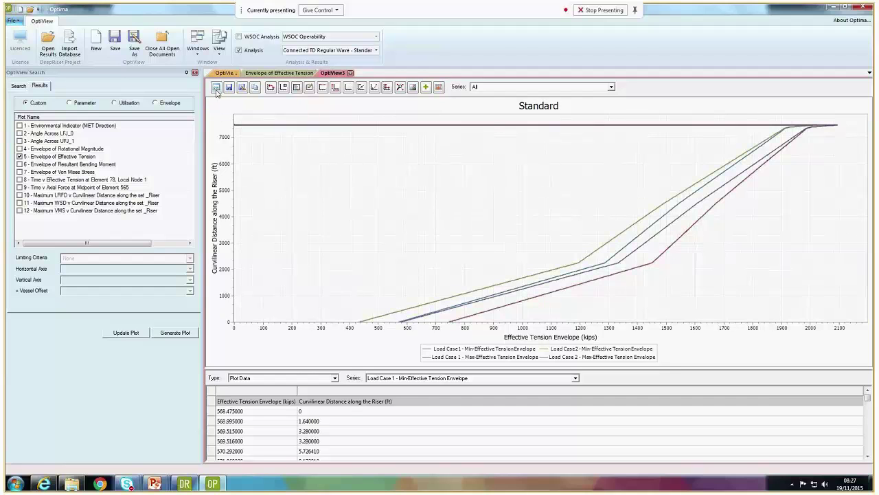
Open the export of the plot data to a CSV file and cancel it
{"action": "left_click", "coordinate": [216, 87]}
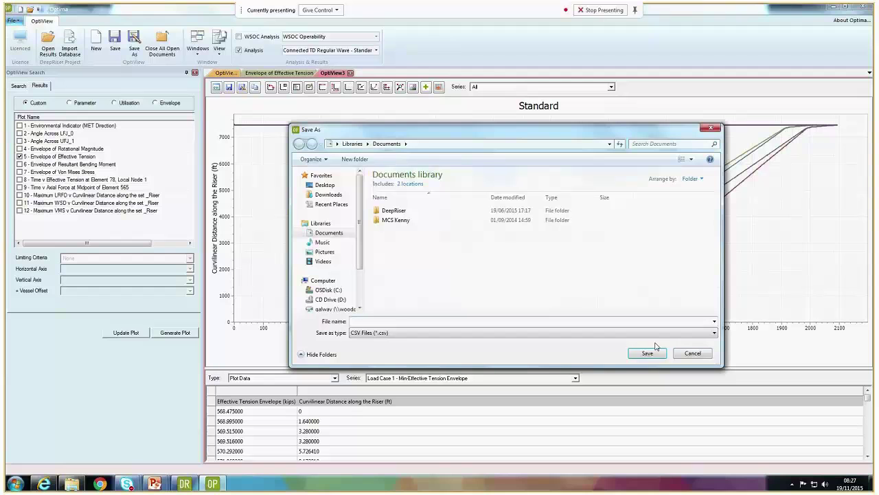
{"action": "left_click", "coordinate": [691, 354]}
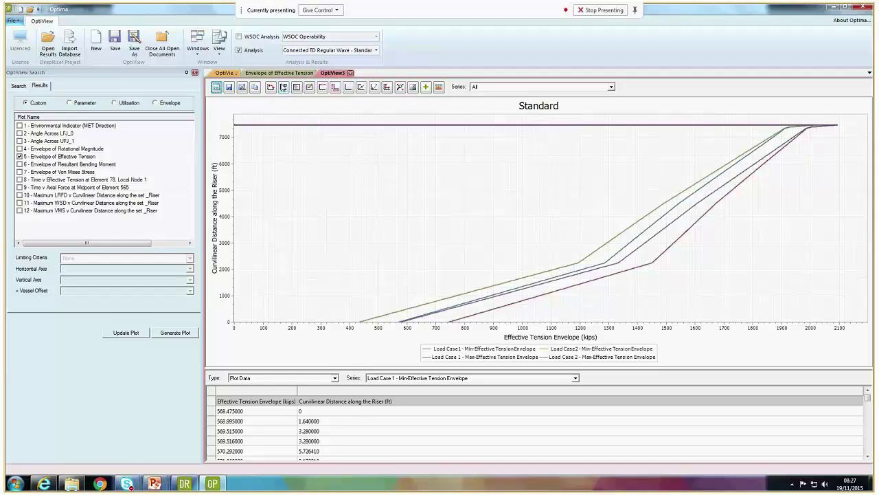
Try the plot layout toggles, moving the legend beside the curves and back below the plot
{"action": "left_click", "coordinate": [272, 88]}
{"action": "left_click", "coordinate": [271, 88]}
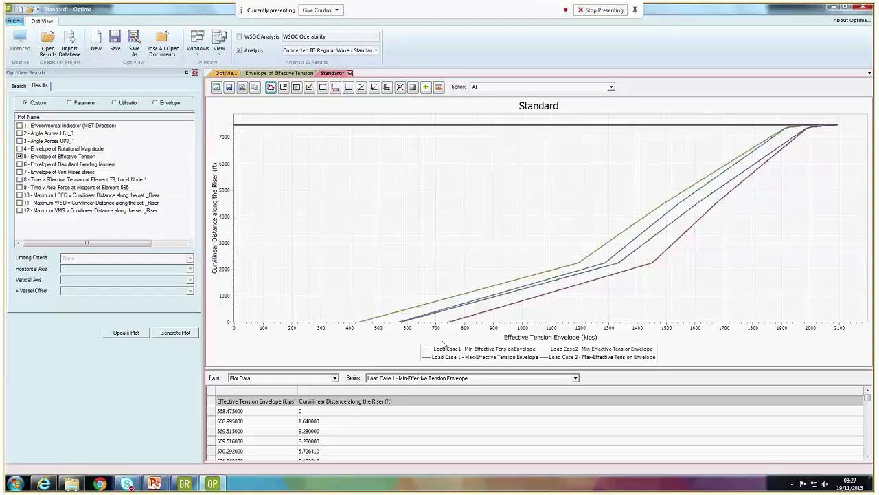
{"action": "left_click", "coordinate": [297, 87]}
{"action": "left_click", "coordinate": [296, 87]}
{"action": "left_click", "coordinate": [296, 89]}
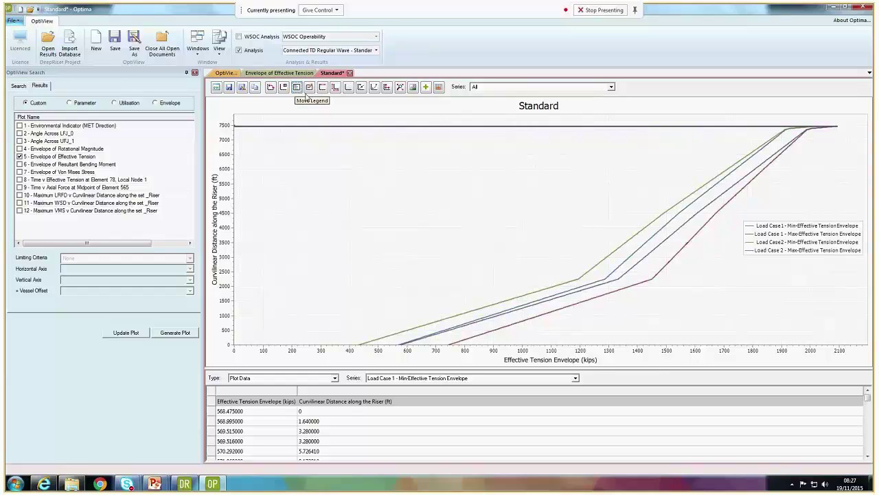
{"action": "left_click", "coordinate": [298, 88]}
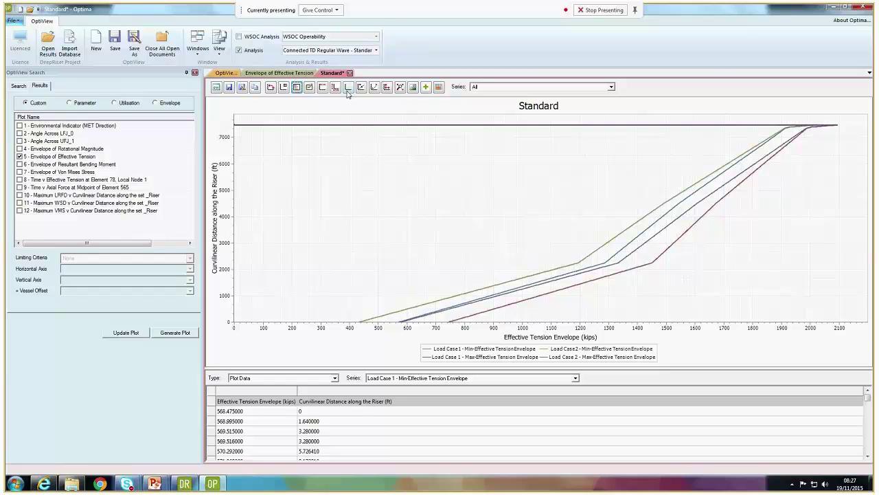
Edit the plot series and set the colour of Load Case 1 - Min-Effective Tension Envelope to teal
{"action": "left_click", "coordinate": [310, 88]}
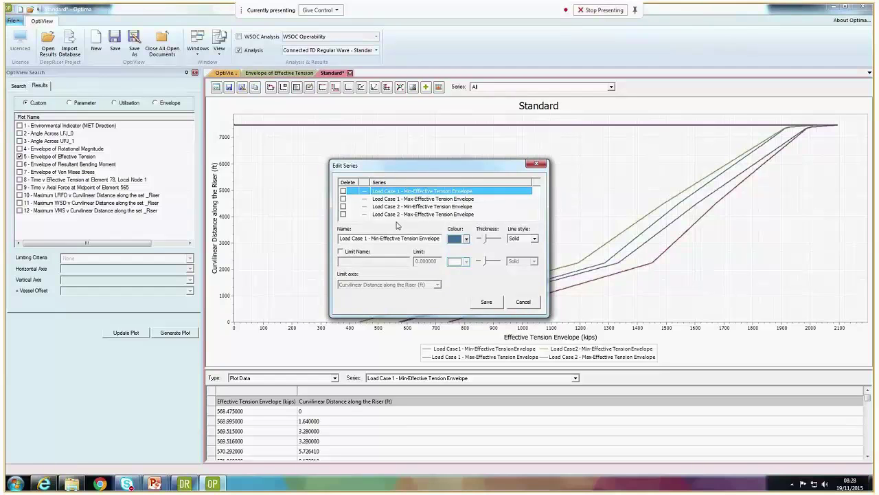
{"action": "left_click", "coordinate": [467, 238]}
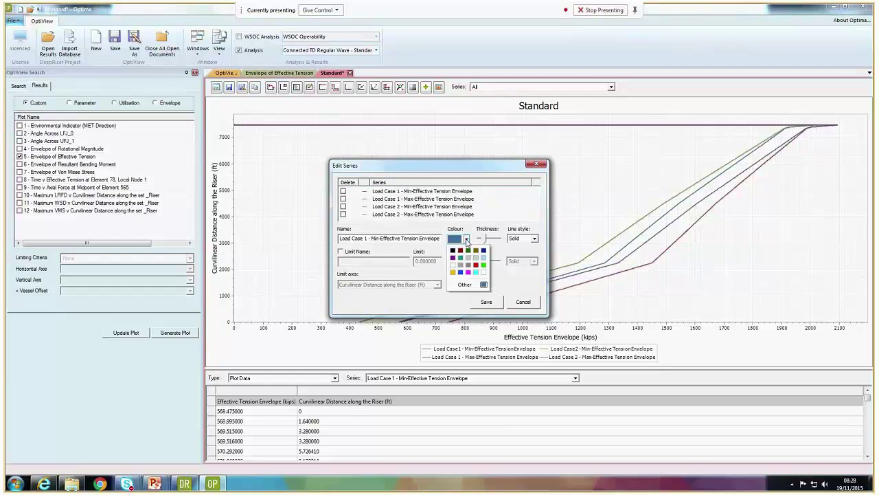
{"action": "left_click", "coordinate": [467, 239]}
{"action": "left_click", "coordinate": [434, 193]}
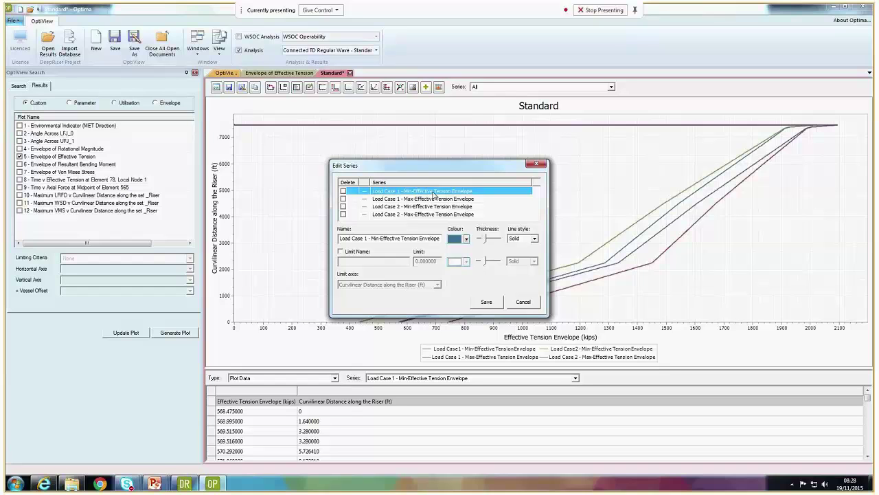
{"action": "left_click", "coordinate": [467, 239]}
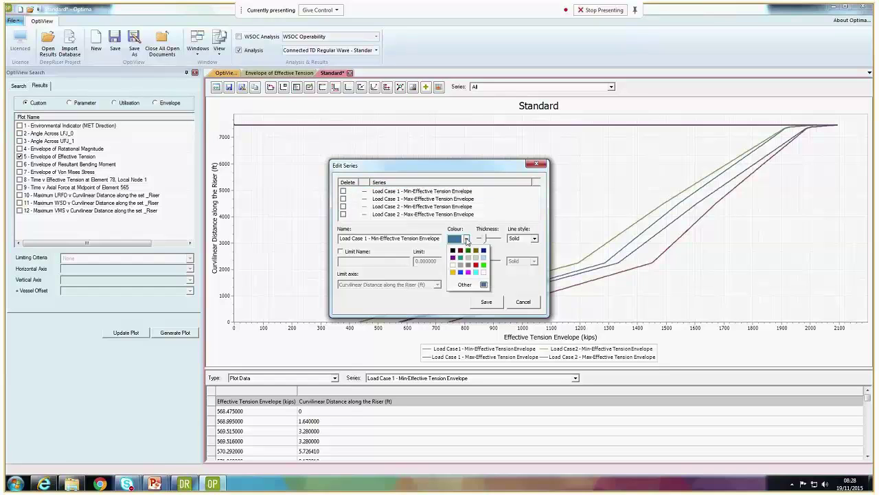
{"action": "left_click", "coordinate": [461, 258]}
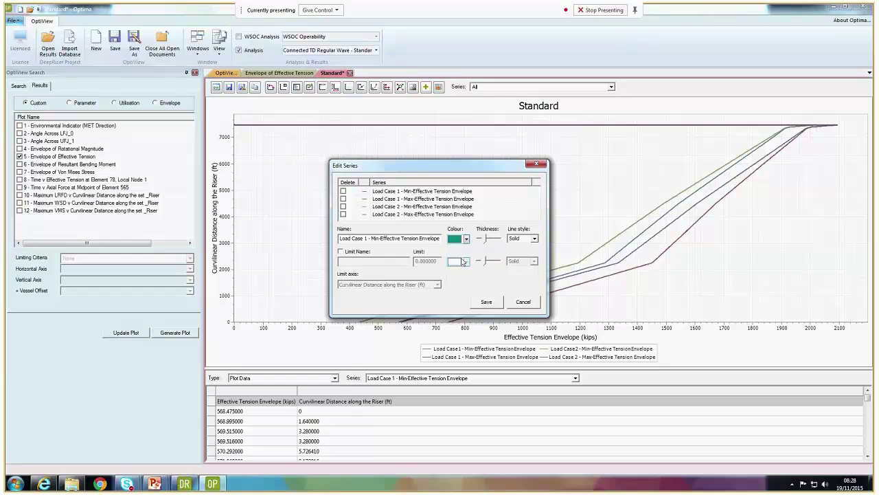
Enable a limit on the Load Case 1 minimum series, named Distance, with a value of 4000 on the curvilinear distance axis
{"action": "left_click", "coordinate": [340, 253]}
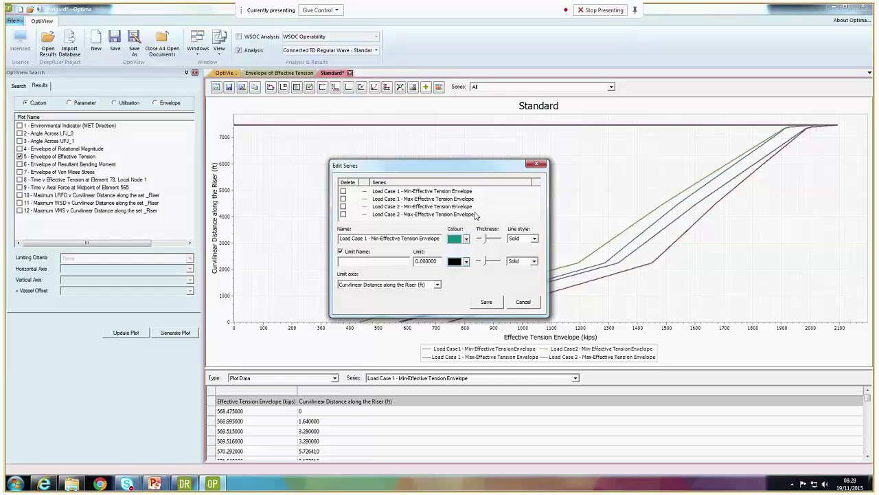
{"action": "left_click", "coordinate": [363, 263]}
{"action": "type", "text": "4000"}
{"action": "left_click_drag", "start_coordinate": [365, 262], "coordinate": [340, 261]}
{"action": "key", "text": "ctrl+c"}
{"action": "left_click", "coordinate": [426, 261]}
{"action": "left_click_drag", "start_coordinate": [439, 261], "coordinate": [325, 262]}
{"action": "key", "text": "ctrl+v"}
{"action": "type", "text": "Distance"}
Make the Distance limit line red and dashed, and save the series changes
{"action": "left_click", "coordinate": [466, 262]}
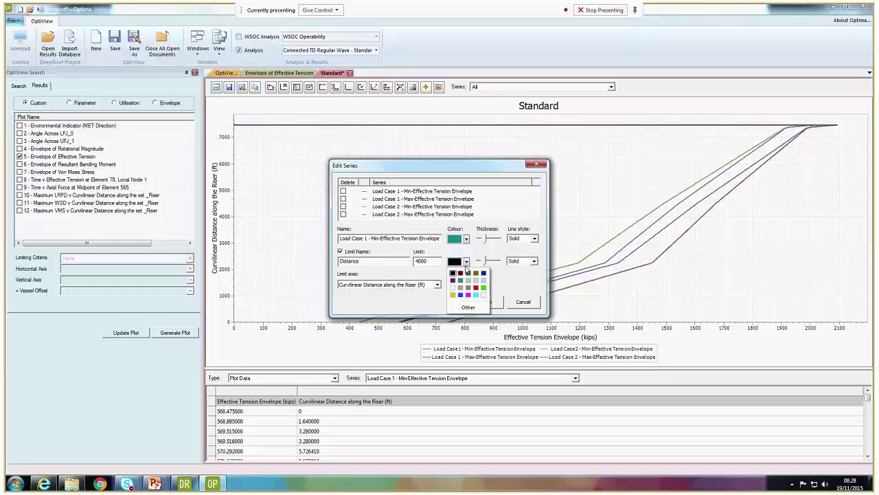
{"action": "left_click", "coordinate": [476, 287]}
{"action": "left_click", "coordinate": [534, 261]}
{"action": "left_click", "coordinate": [526, 276]}
{"action": "left_click", "coordinate": [489, 302]}
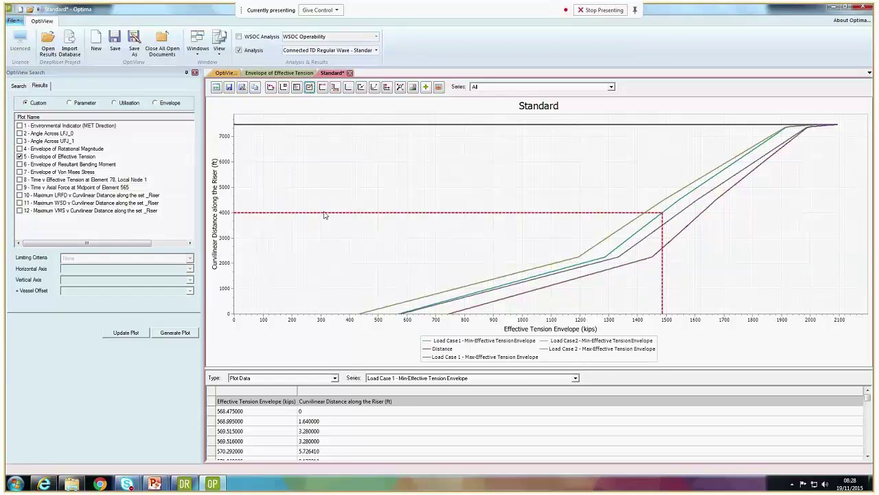
Disable the Distance limit of the Load Case 1 minimum series and save the series settings
{"action": "left_click", "coordinate": [310, 87]}
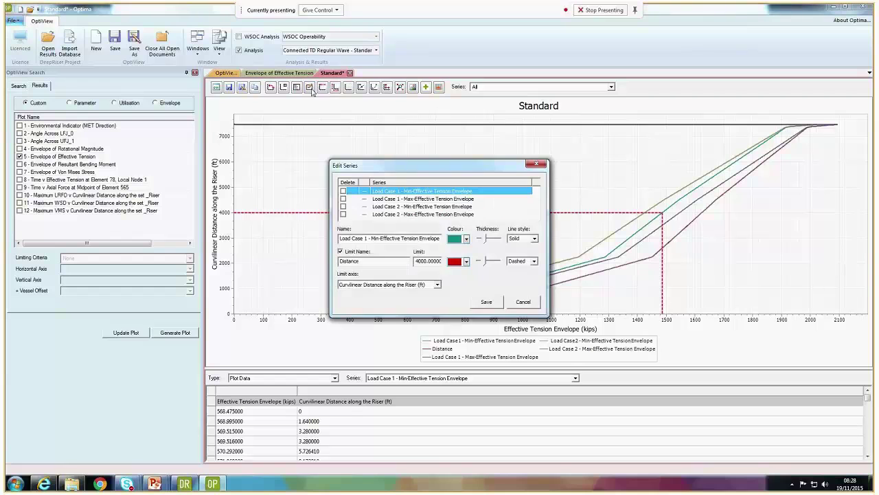
{"action": "left_click", "coordinate": [342, 252]}
{"action": "left_click", "coordinate": [341, 252]}
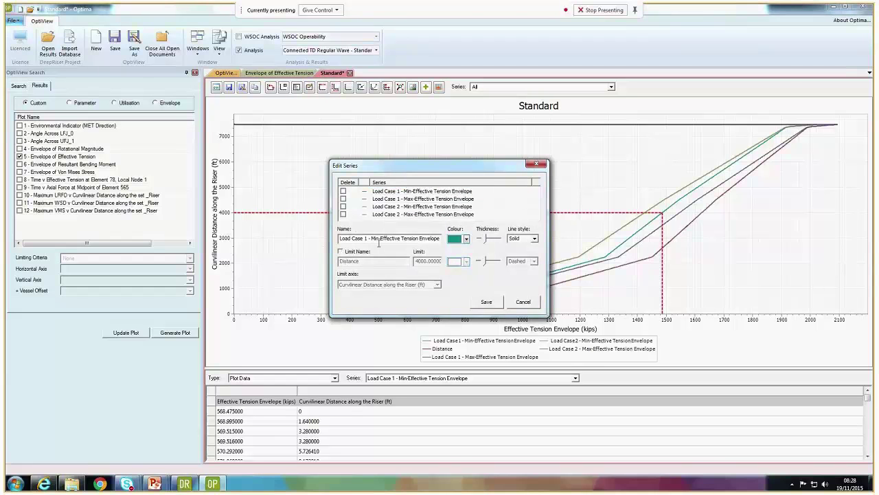
{"action": "left_click", "coordinate": [486, 301]}
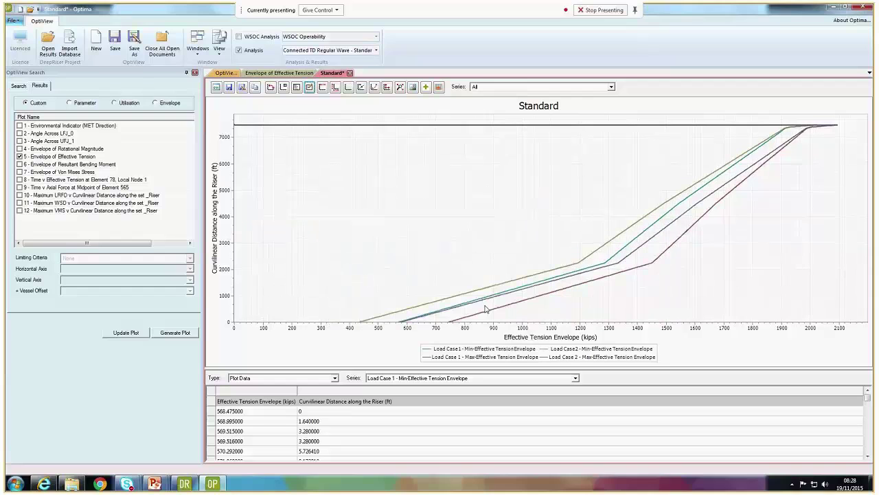
Review the plot's pre-title, title and subtitle settings and cancel the editing
{"action": "left_click", "coordinate": [322, 88]}
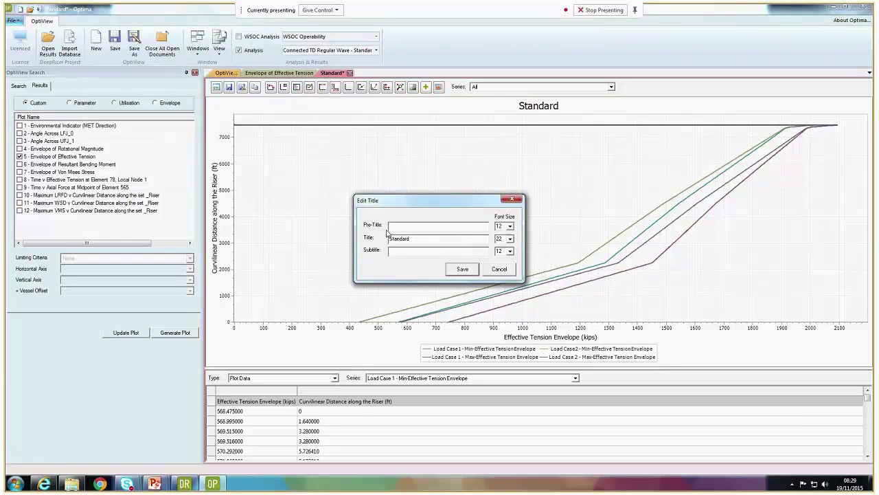
{"action": "left_click", "coordinate": [499, 269]}
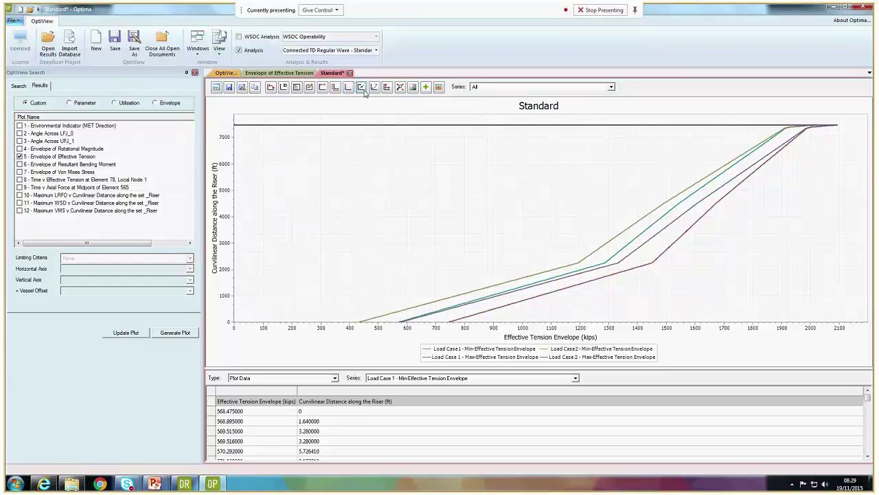
Turn on the data point labels, inspect them up close on the curves, and turn them off again
{"action": "left_click", "coordinate": [361, 87]}
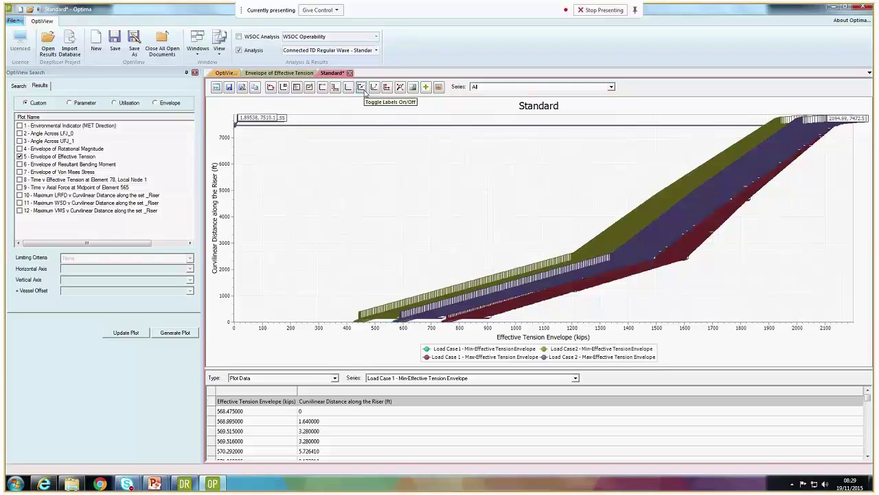
{"action": "scroll", "coordinate": [580, 270], "scroll_direction": "up", "scroll_amount": 2}
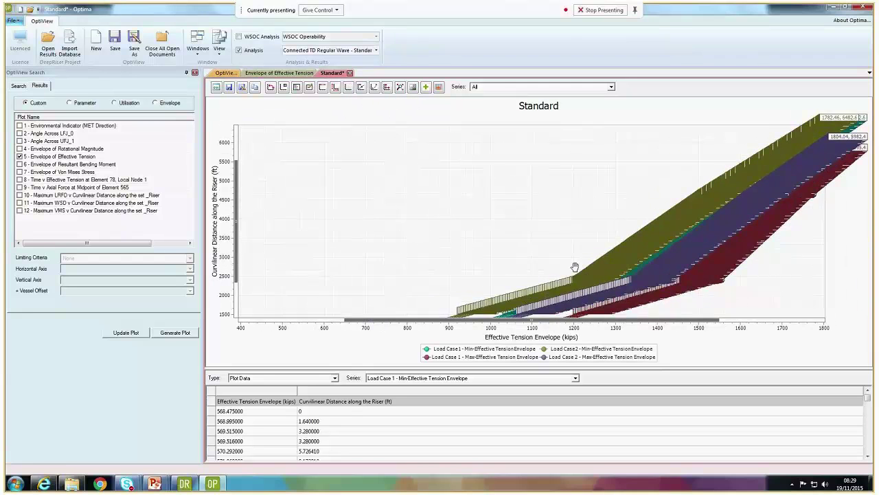
{"action": "scroll", "coordinate": [575, 266], "scroll_direction": "up", "scroll_amount": 1}
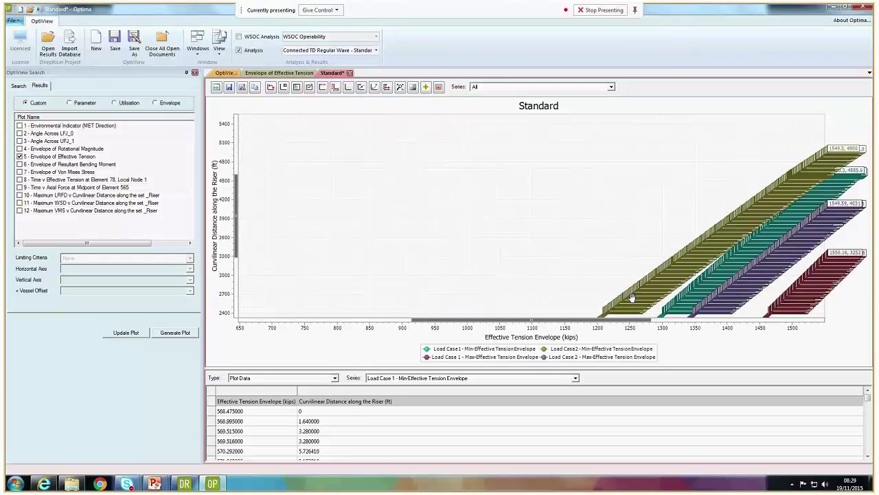
{"action": "left_click", "coordinate": [361, 87]}
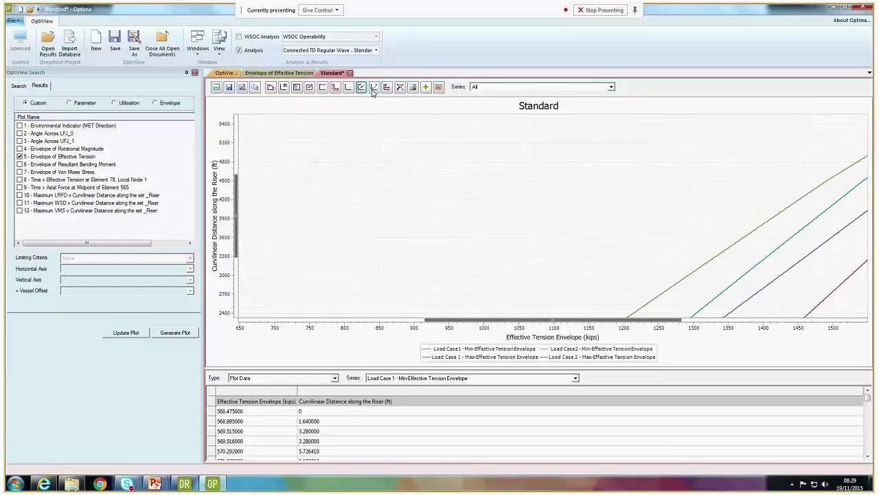
Switch off the automatic extents of the Primary X Axis in the plot extents settings and cancel the change
{"action": "left_click", "coordinate": [374, 87]}
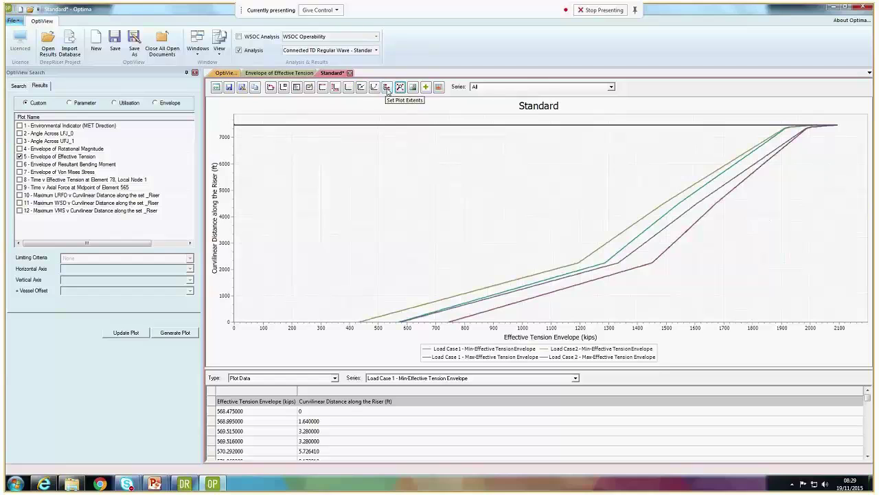
{"action": "left_click", "coordinate": [386, 87]}
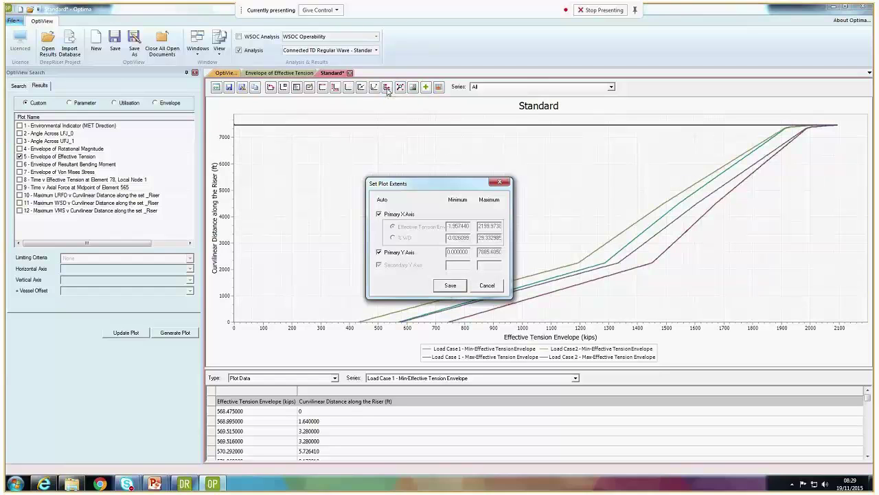
{"action": "left_click", "coordinate": [410, 218]}
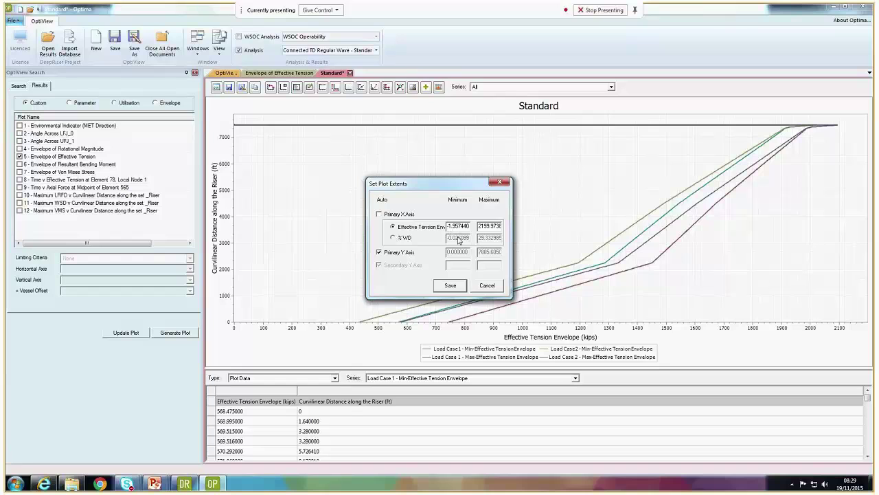
{"action": "left_click", "coordinate": [487, 286]}
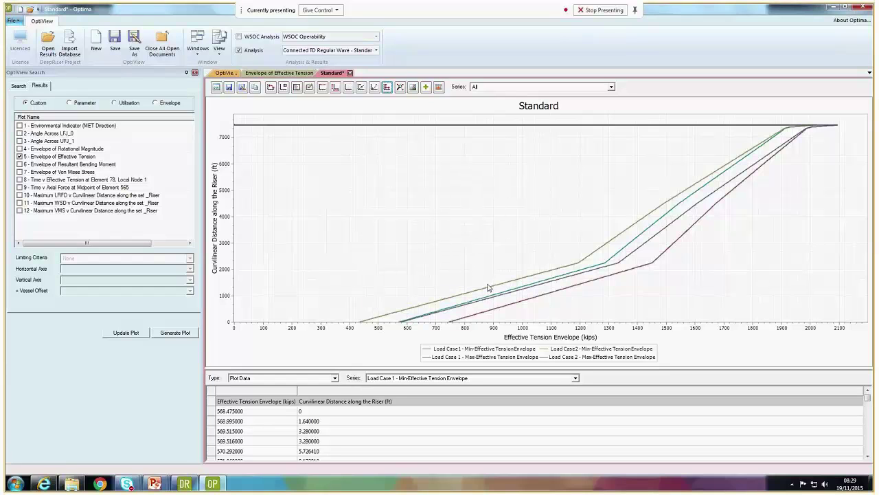
Preview the image export of the plot and close it without copying or saving
{"action": "left_click", "coordinate": [413, 88]}
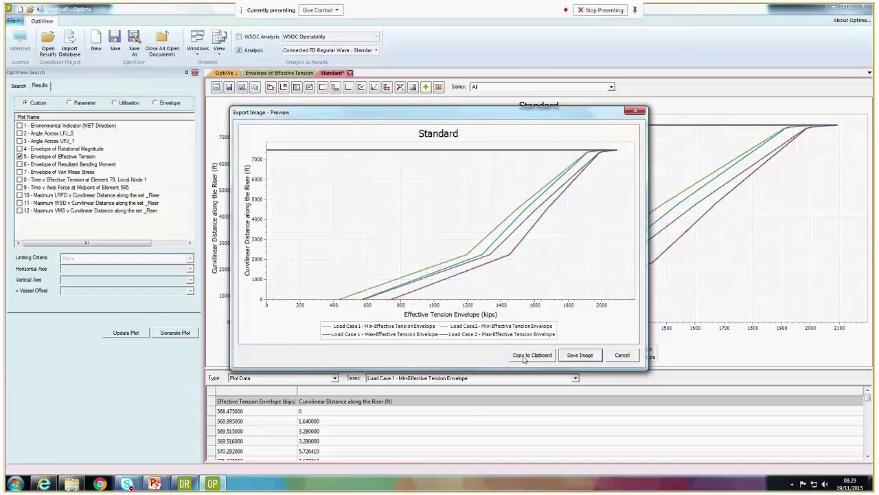
{"action": "left_click", "coordinate": [623, 355]}
Look at the custom series settings of the plot and close them without adding a series
{"action": "left_click", "coordinate": [426, 87]}
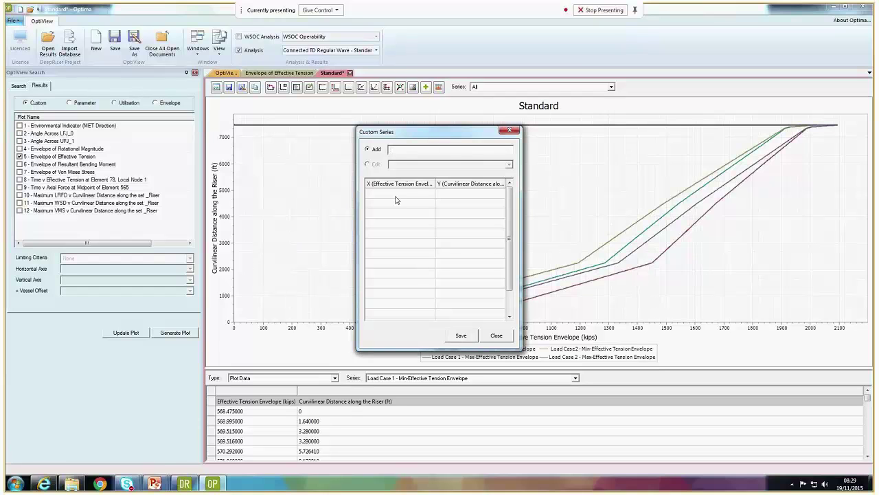
{"action": "left_click", "coordinate": [501, 339]}
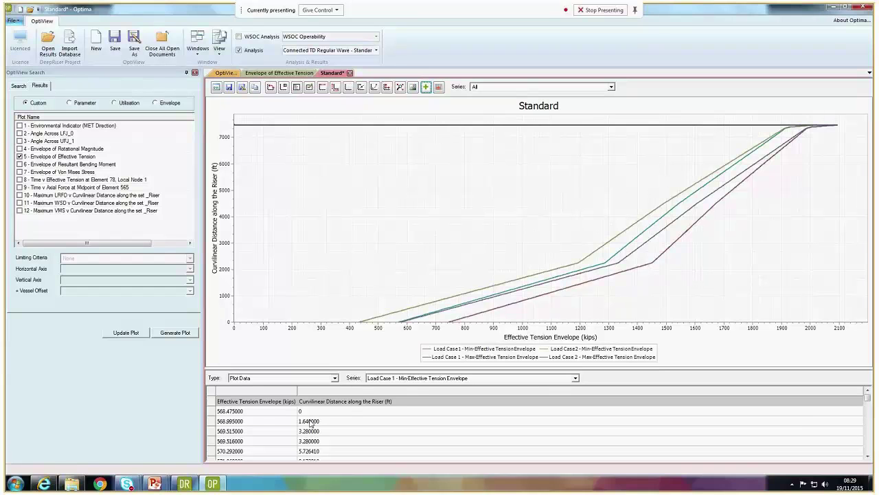
Enlarge the data table area and view the load case results for Table 1 riser stresses and bending moments and Table 4 FlexJoint data
{"action": "mouse_move", "coordinate": [312, 367]}
{"action": "left_mouse_down"}
{"action": "mouse_move", "coordinate": [309, 278]}
{"action": "mouse_move", "coordinate": [344, 273]}
{"action": "mouse_move", "coordinate": [348, 346]}
{"action": "left_mouse_up"}
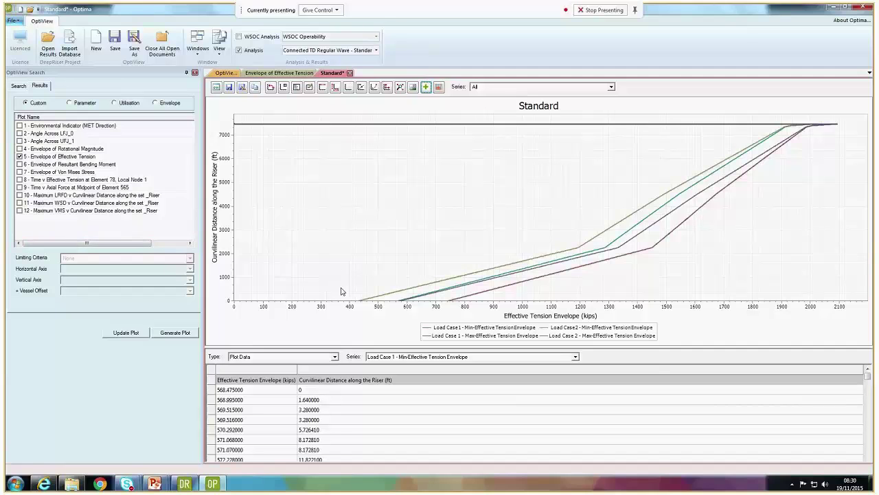
{"action": "left_click", "coordinate": [335, 357]}
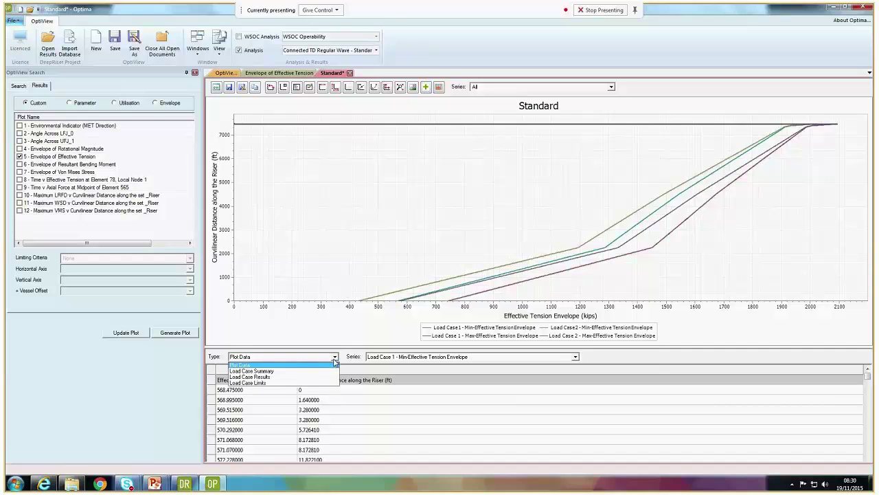
{"action": "left_click", "coordinate": [277, 382]}
{"action": "left_click", "coordinate": [376, 357]}
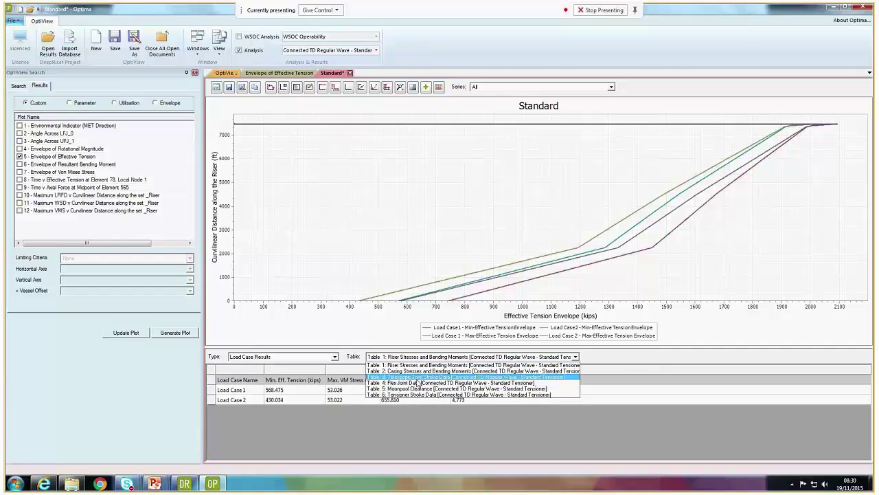
{"action": "left_click", "coordinate": [411, 366]}
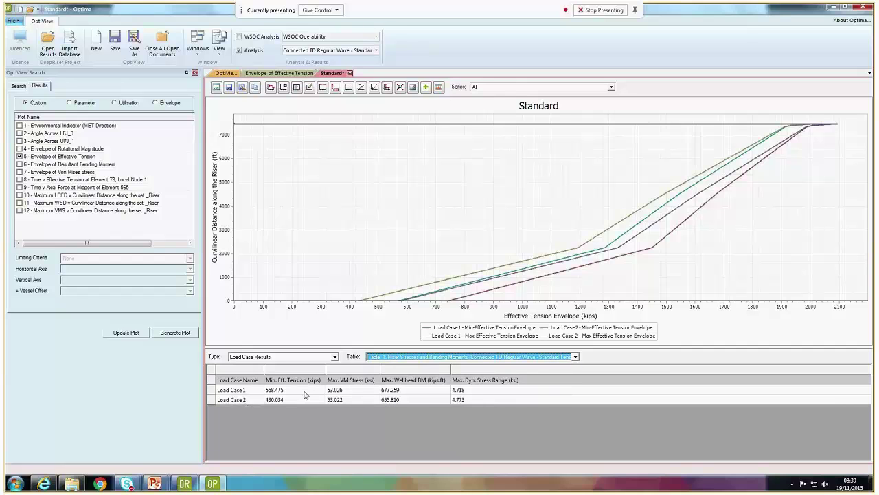
{"action": "left_click", "coordinate": [421, 358]}
{"action": "left_click", "coordinate": [411, 389]}
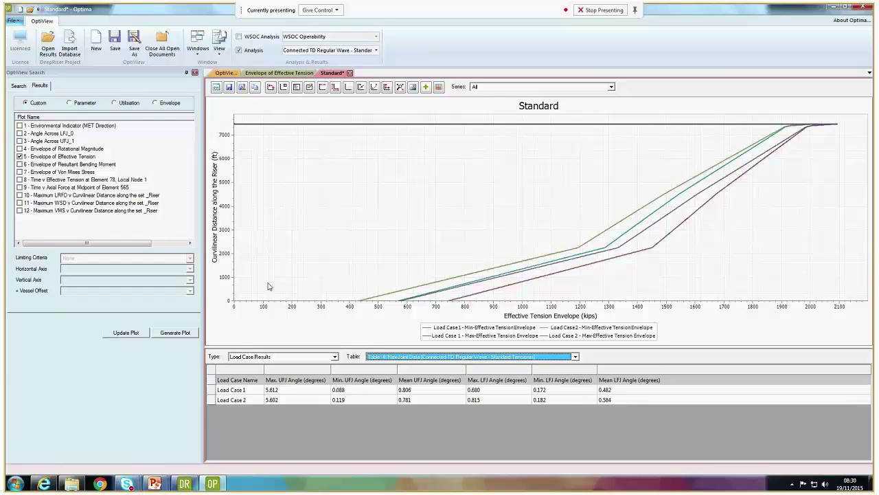
Close OptiView, answering the closing prompt, and return to the DeepRiser project
{"action": "left_click", "coordinate": [865, 11]}
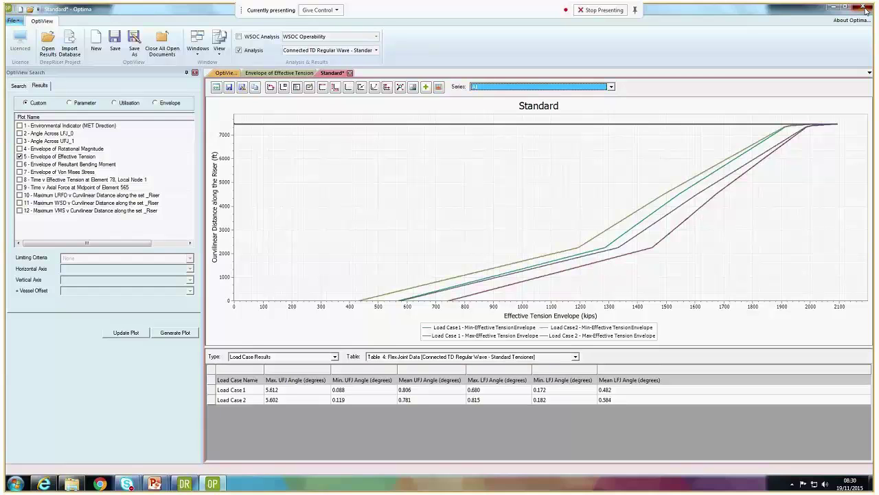
{"action": "left_click", "coordinate": [455, 262]}
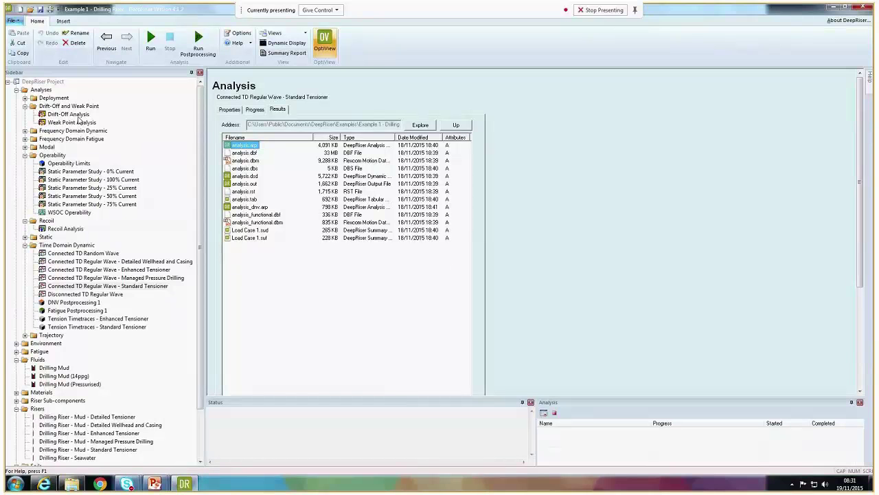
Open the analysis.arp report in the Load Case 1 results folder of the Drift-Off Analysis
{"action": "left_click", "coordinate": [73, 117]}
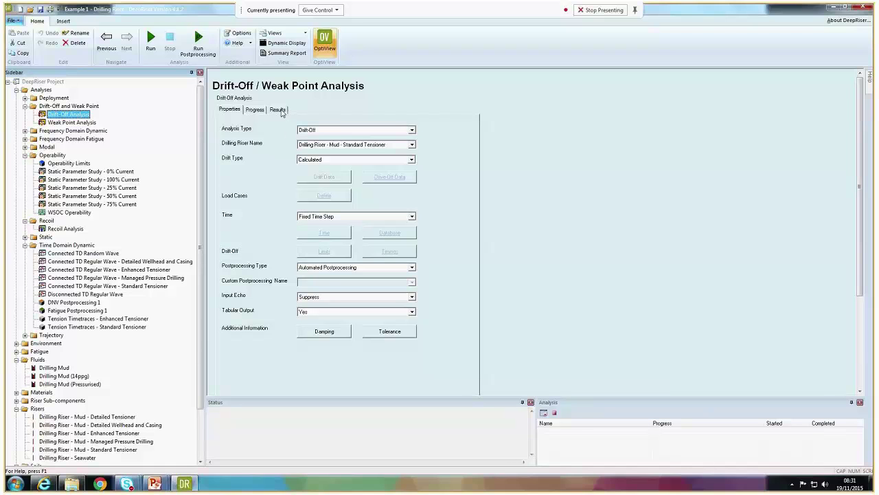
{"action": "left_click", "coordinate": [278, 110]}
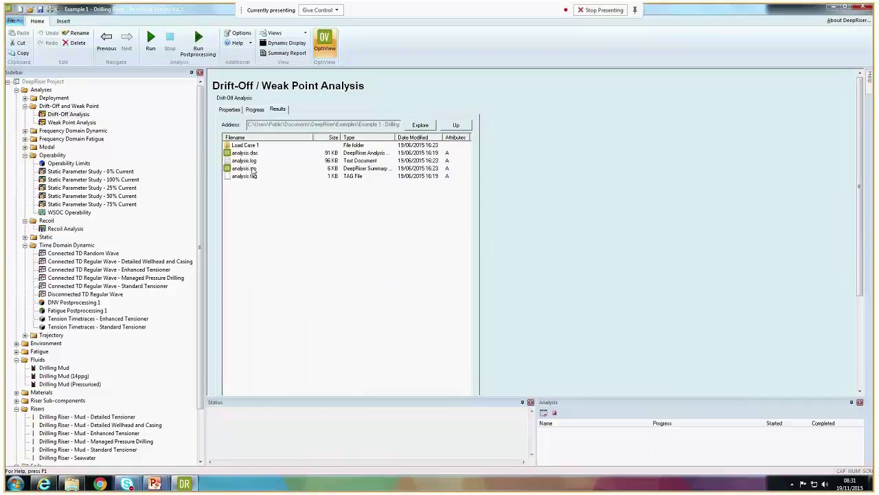
{"action": "double_click", "coordinate": [248, 146]}
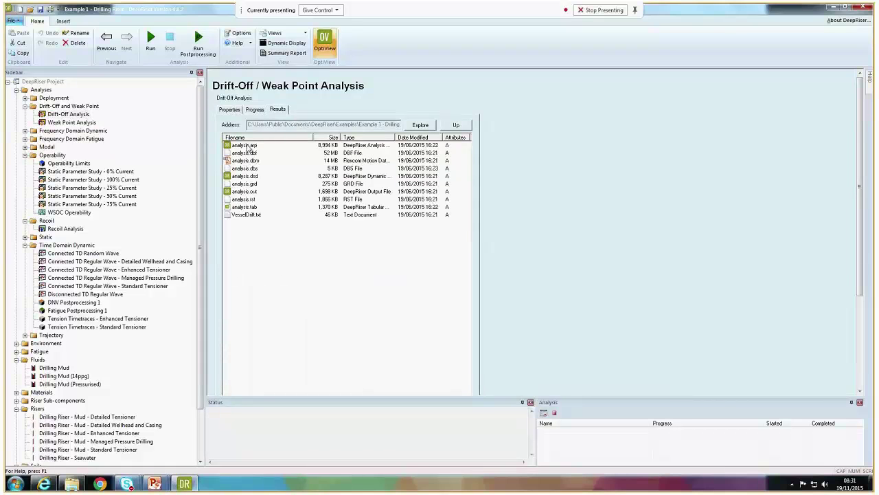
{"action": "double_click", "coordinate": [249, 146]}
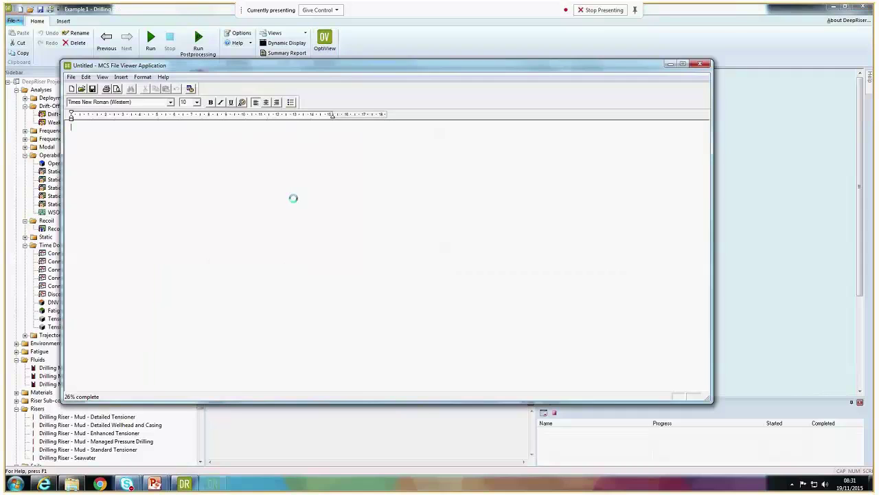
Browse the drift-off report's summary tables and time plots, including Tensioner Stroke vs Time, and close the report
{"action": "scroll", "coordinate": [349, 267], "scroll_direction": "down", "scroll_amount": 6}
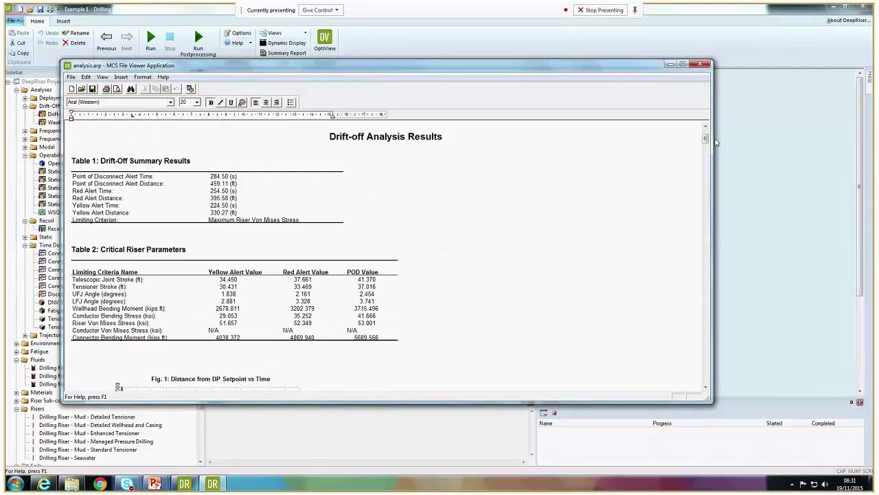
{"action": "left_click_drag", "start_coordinate": [716, 142], "coordinate": [711, 176]}
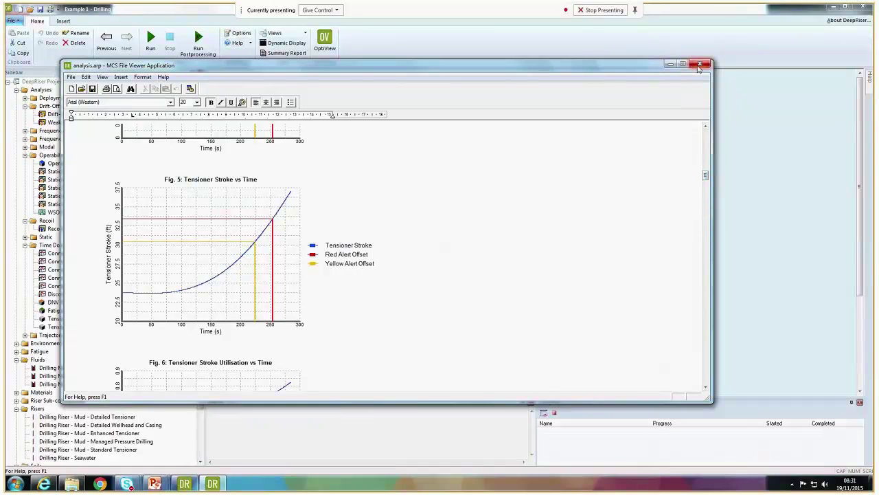
{"action": "left_click", "coordinate": [700, 64]}
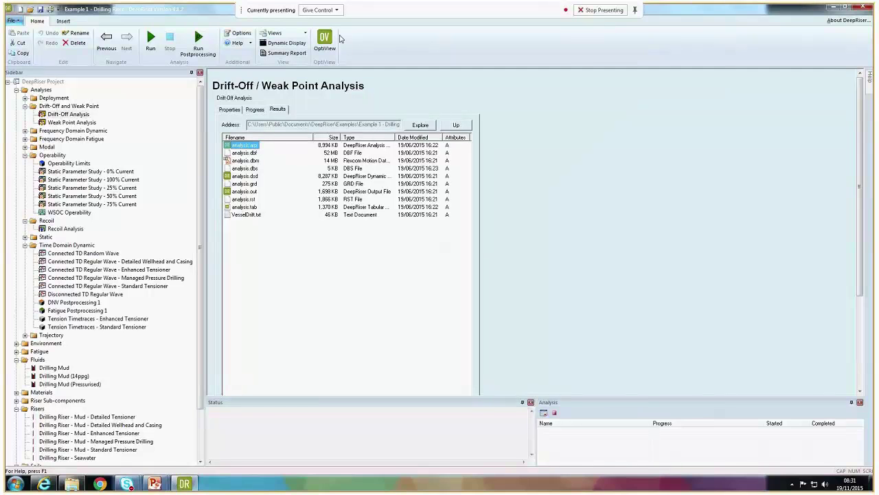
Launch OptiView from DeepRiser and check the list of available analyses, keeping Drift-Off Analysis selected
{"action": "left_click", "coordinate": [325, 41]}
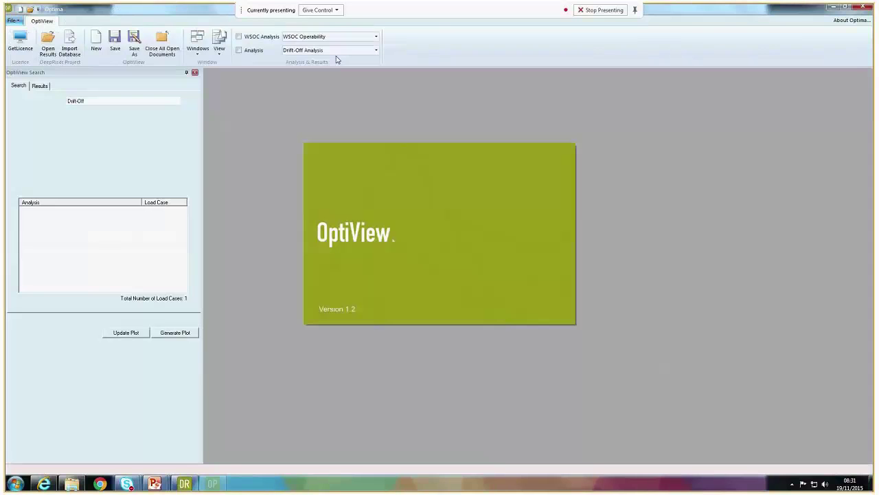
{"action": "left_click", "coordinate": [299, 52]}
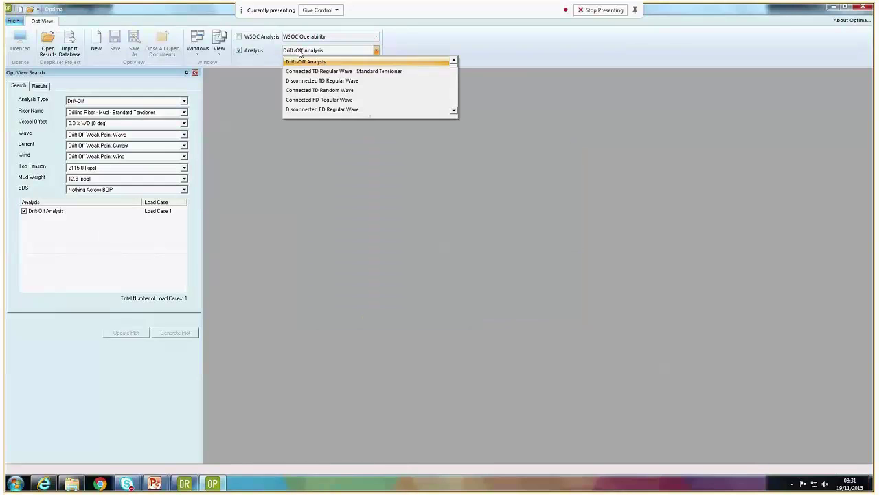
{"action": "left_click", "coordinate": [299, 52]}
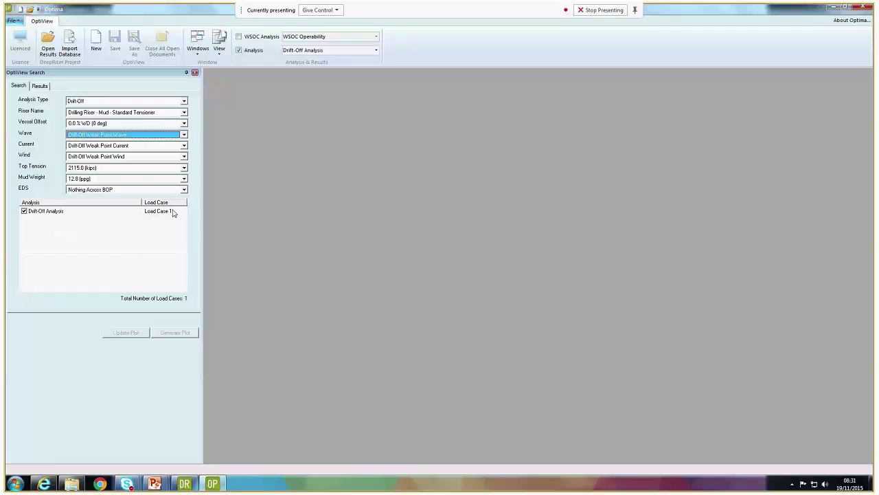
Generate the Environmental Indicator (MET Direction) plot from the custom plots of the drift-off results
{"action": "left_click", "coordinate": [45, 89]}
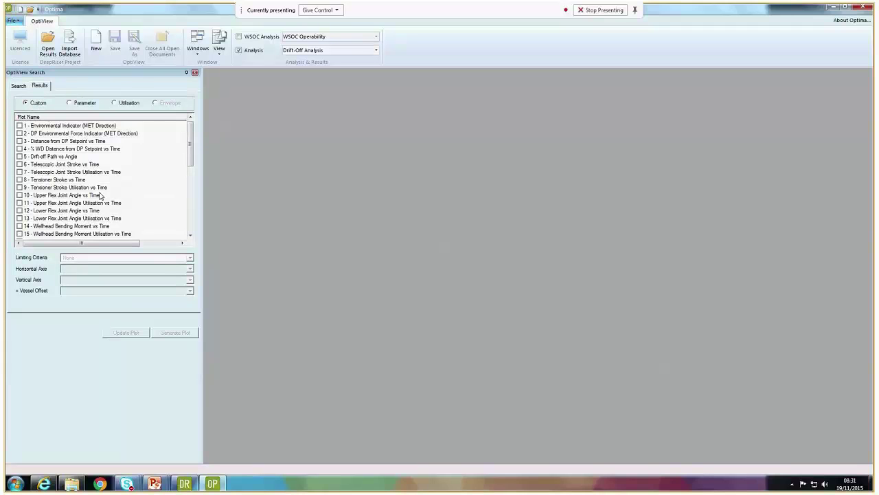
{"action": "mouse_move", "coordinate": [192, 147]}
{"action": "left_mouse_down"}
{"action": "mouse_move", "coordinate": [191, 206]}
{"action": "mouse_move", "coordinate": [190, 145]}
{"action": "left_mouse_up"}
{"action": "left_click", "coordinate": [19, 126]}
{"action": "left_click", "coordinate": [176, 333]}
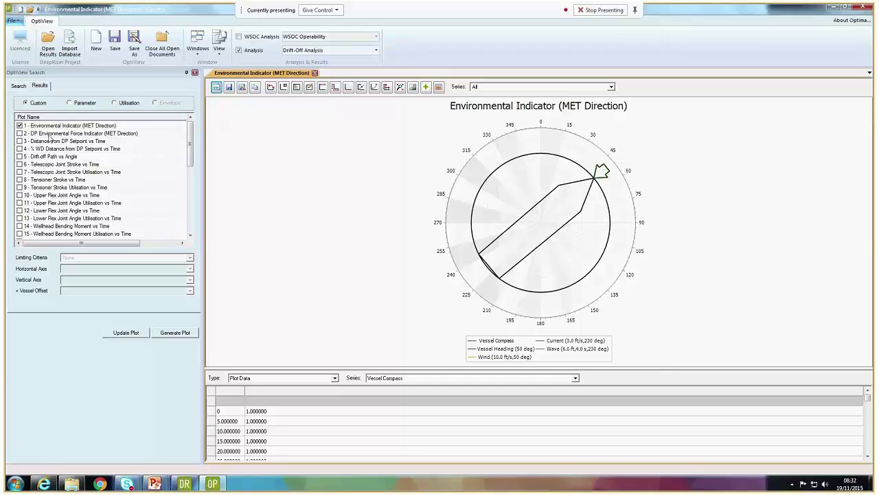
Generate separate plots for DP Environmental Force Indicator (MET Direction) and Distance from DP Setpoint vs Time
{"action": "left_click", "coordinate": [20, 133]}
{"action": "left_click", "coordinate": [20, 126]}
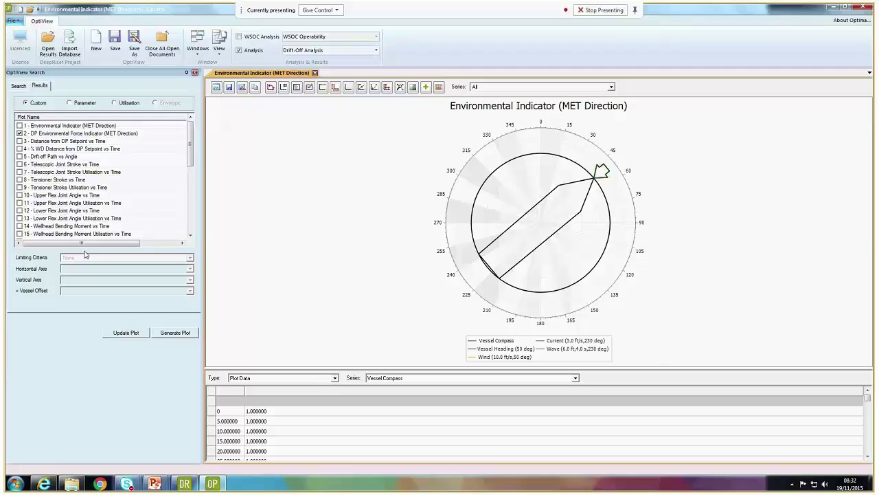
{"action": "left_click", "coordinate": [175, 333]}
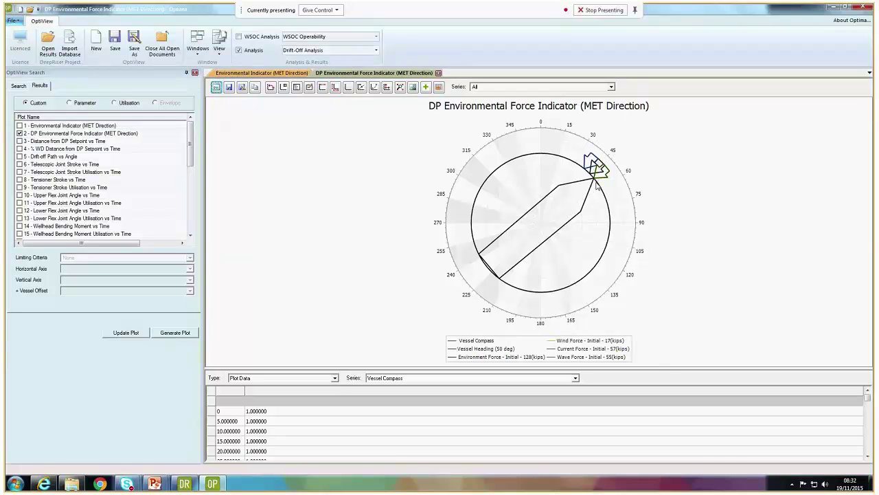
{"action": "left_click", "coordinate": [21, 141]}
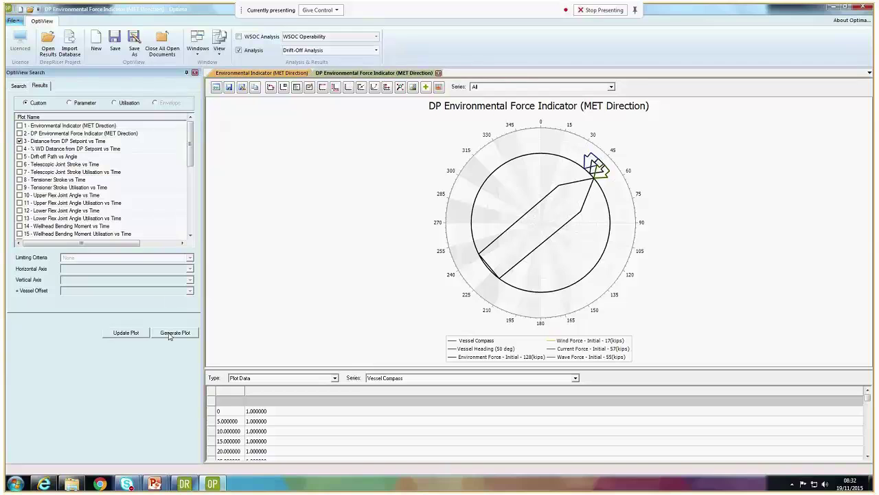
{"action": "left_click", "coordinate": [173, 333]}
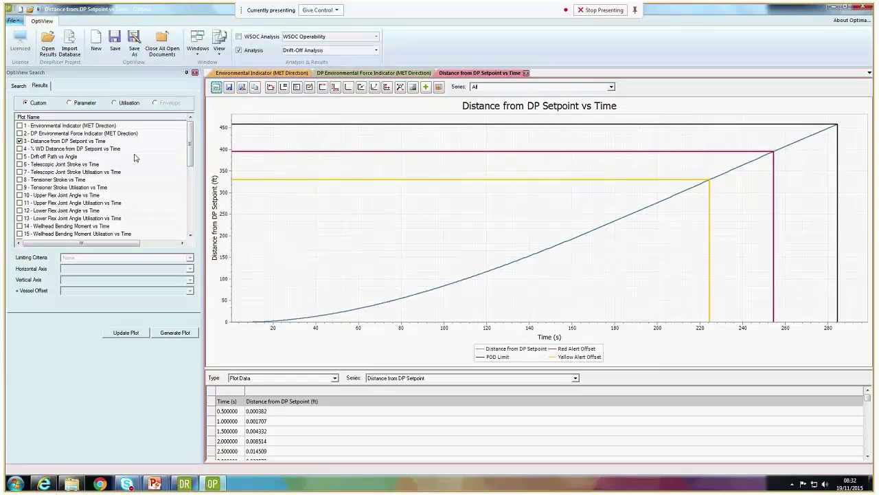
Generate the Drift-off Path vs Angle plot and browse the remaining custom plots in the list
{"action": "left_click", "coordinate": [46, 157]}
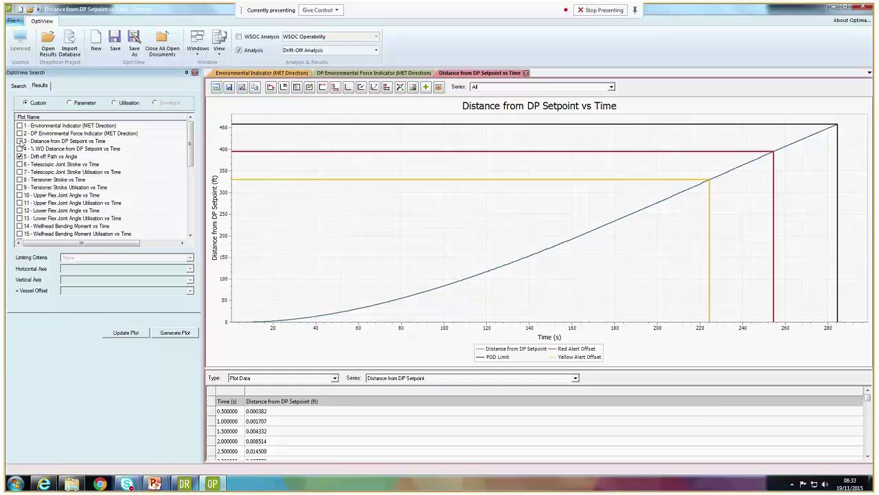
{"action": "left_click", "coordinate": [172, 332]}
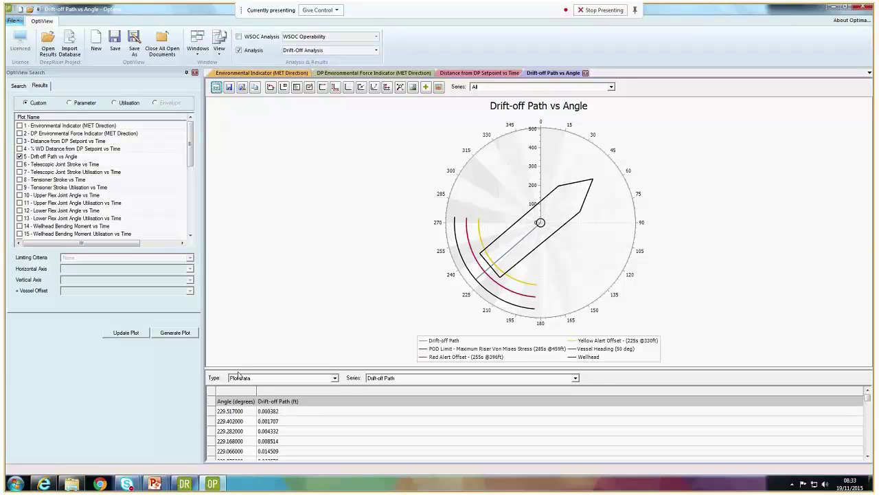
{"action": "scroll", "coordinate": [192, 186], "scroll_direction": "down", "scroll_amount": 2}
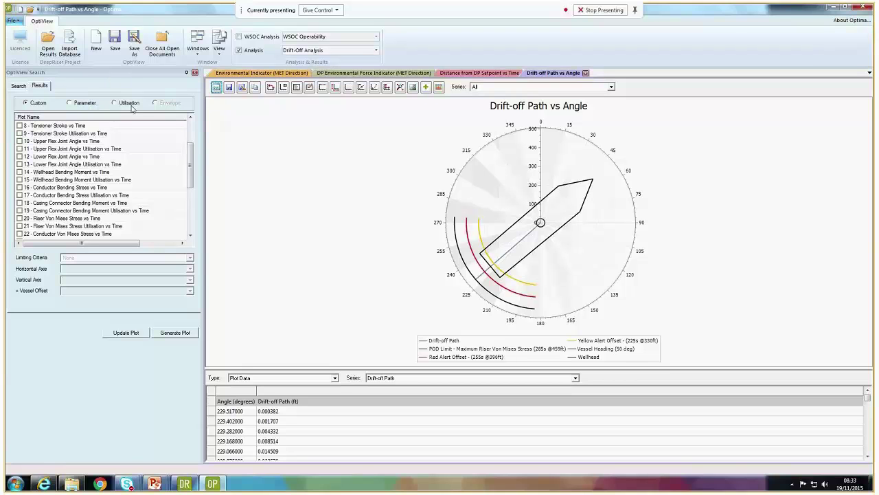
Close OptiView and open the Static Parameter Study - 100% Current analysis in the DeepRiser project
{"action": "left_click", "coordinate": [863, 6]}
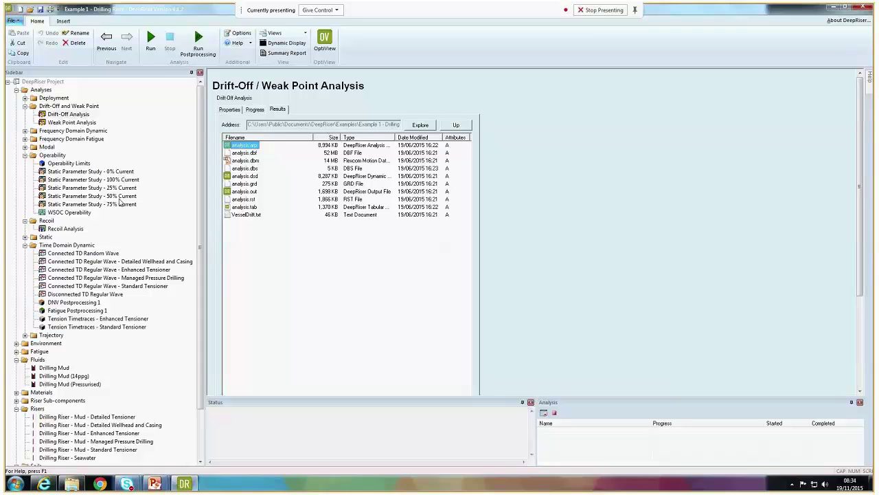
{"action": "left_click", "coordinate": [115, 181]}
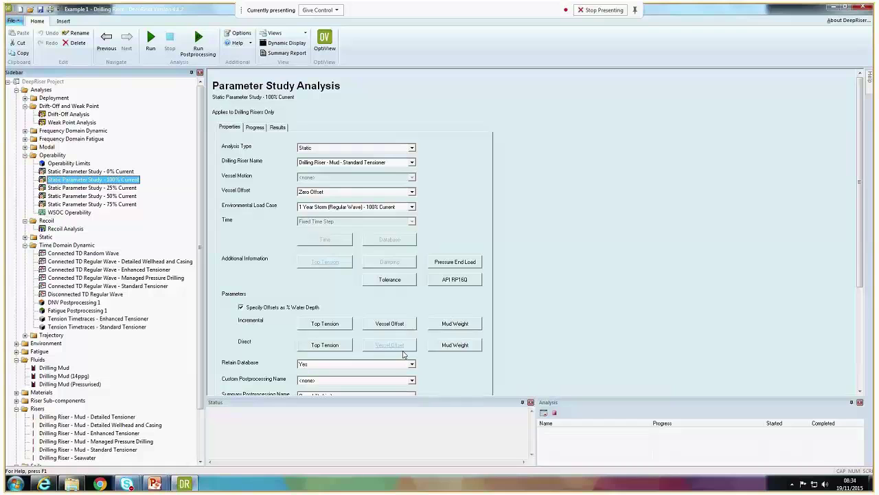
Review the direct vessel offsets of the Static Parameter Study - 100% Current and compare its properties with the 0% Current study
{"action": "left_click", "coordinate": [390, 351]}
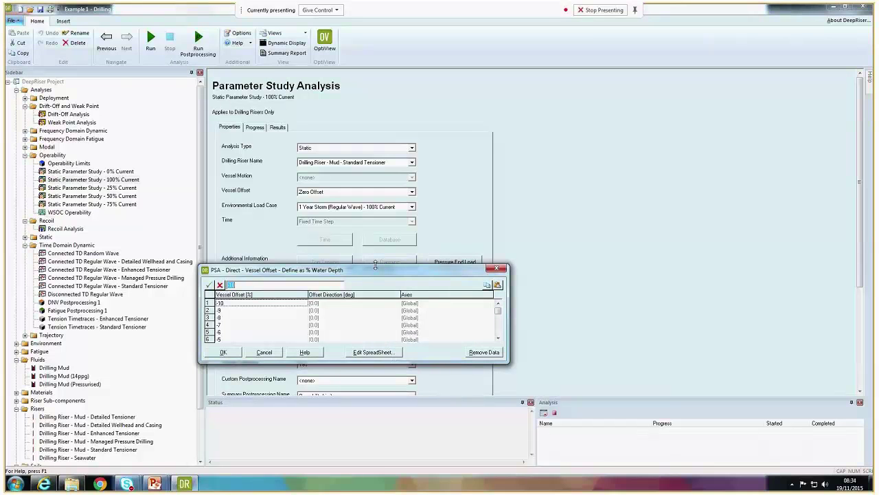
{"action": "left_click_drag", "start_coordinate": [375, 265], "coordinate": [375, 148]}
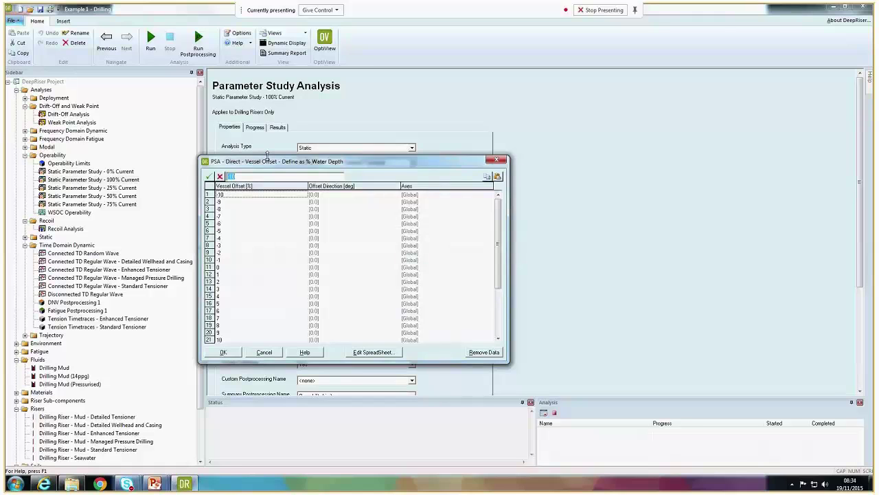
{"action": "left_click_drag", "start_coordinate": [268, 141], "coordinate": [268, 140]}
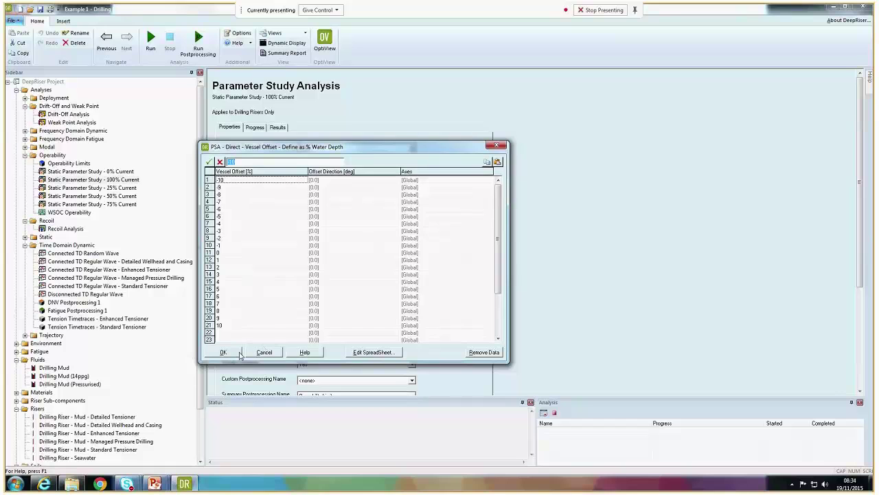
{"action": "left_click", "coordinate": [238, 353]}
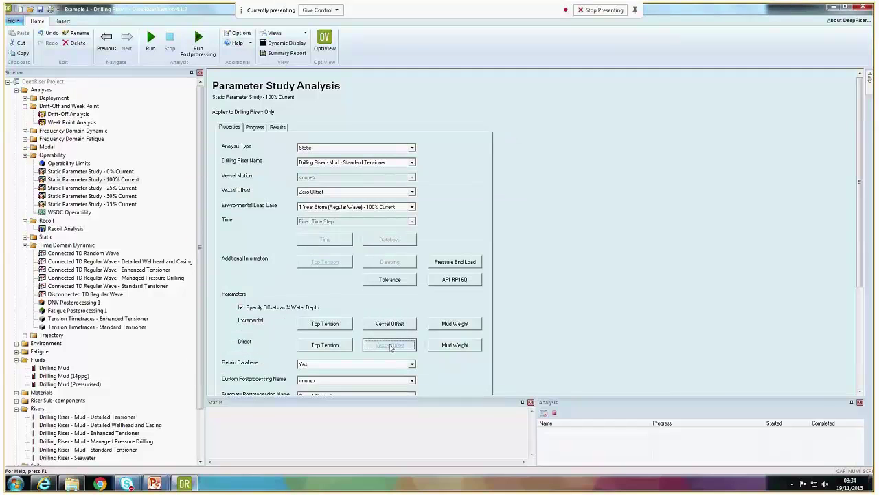
{"action": "left_click", "coordinate": [390, 345]}
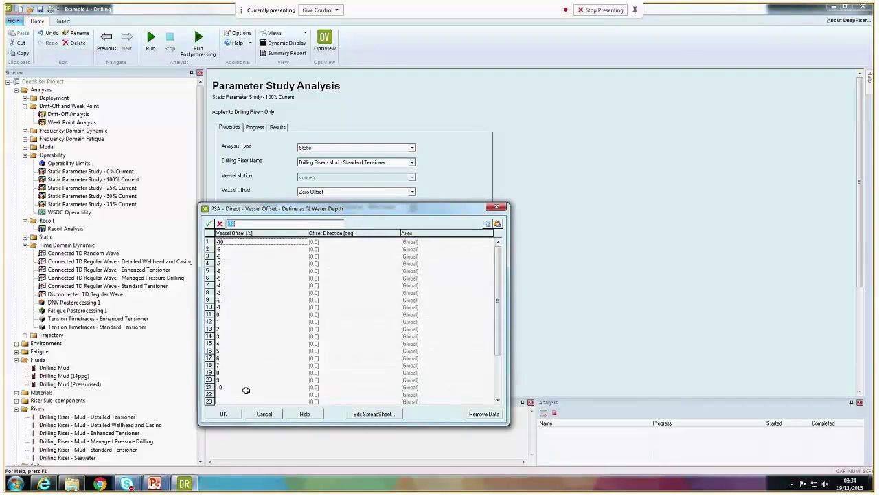
{"action": "left_click", "coordinate": [224, 413]}
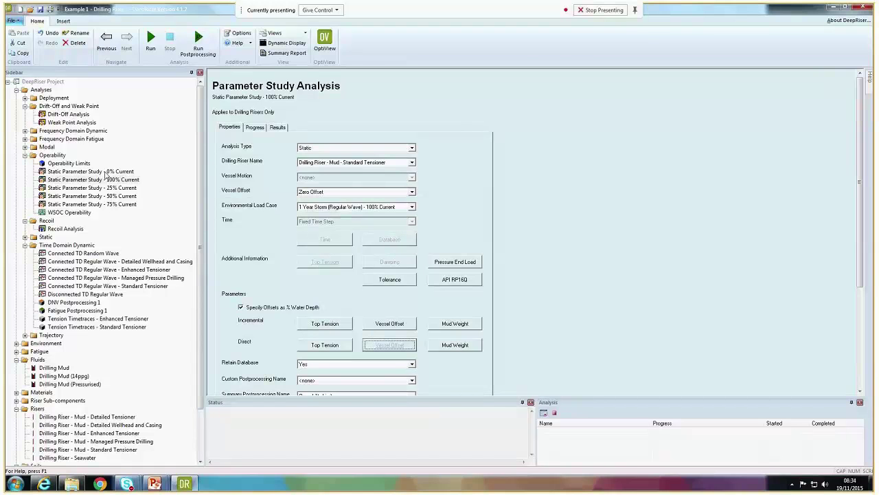
{"action": "left_click", "coordinate": [105, 171]}
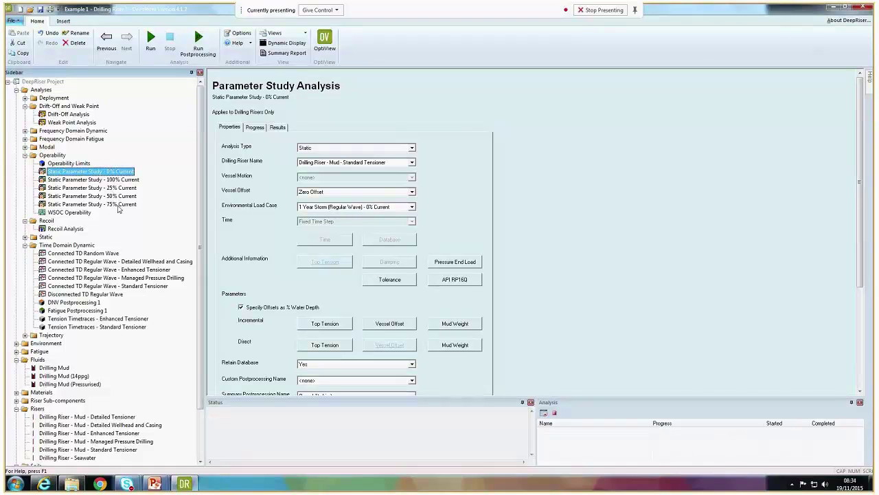
{"action": "left_click", "coordinate": [116, 180]}
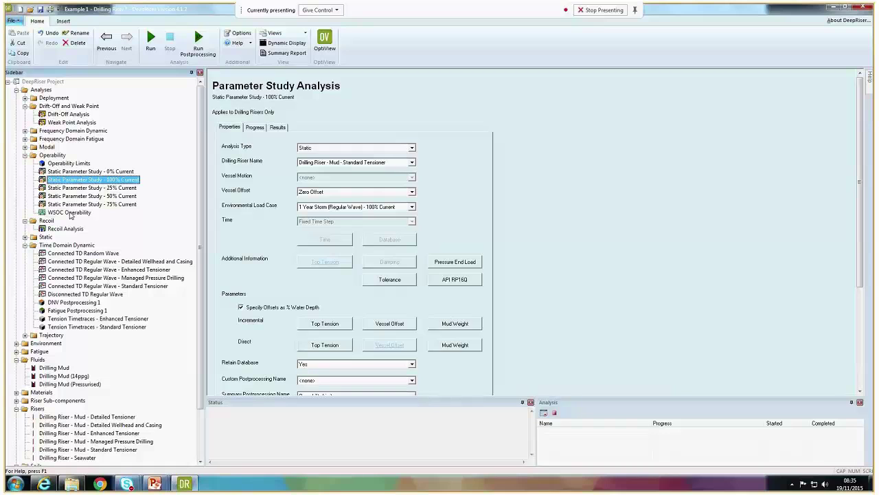
Open the WSOC Operability analysis, set its analysis type to Parameter Study Analysis and list the analyses available to add
{"action": "left_click", "coordinate": [69, 212]}
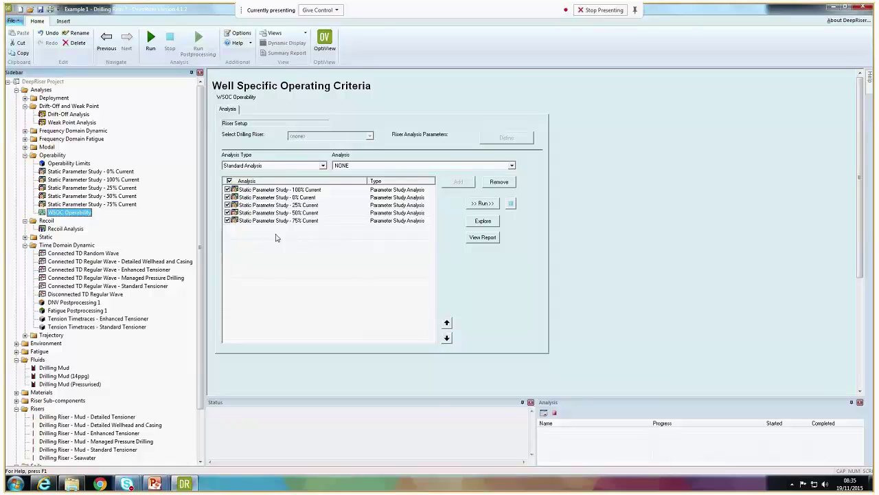
{"action": "left_click", "coordinate": [311, 166]}
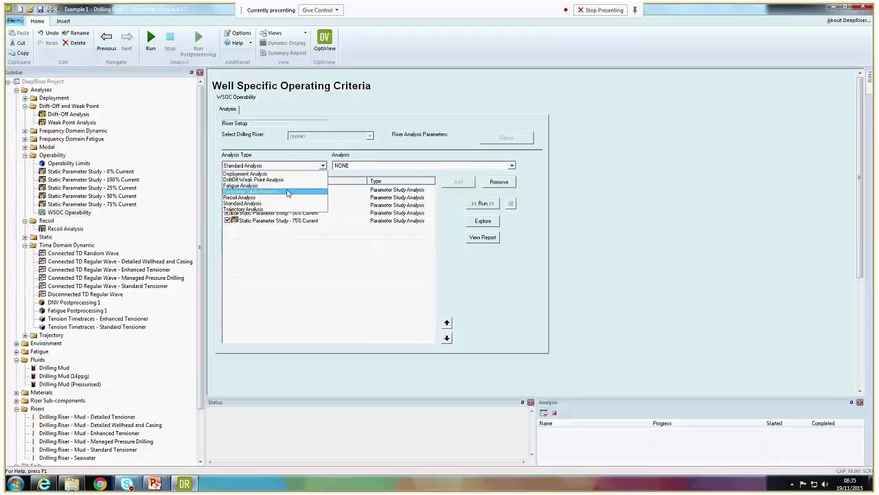
{"action": "left_click", "coordinate": [285, 191]}
{"action": "left_click", "coordinate": [349, 167]}
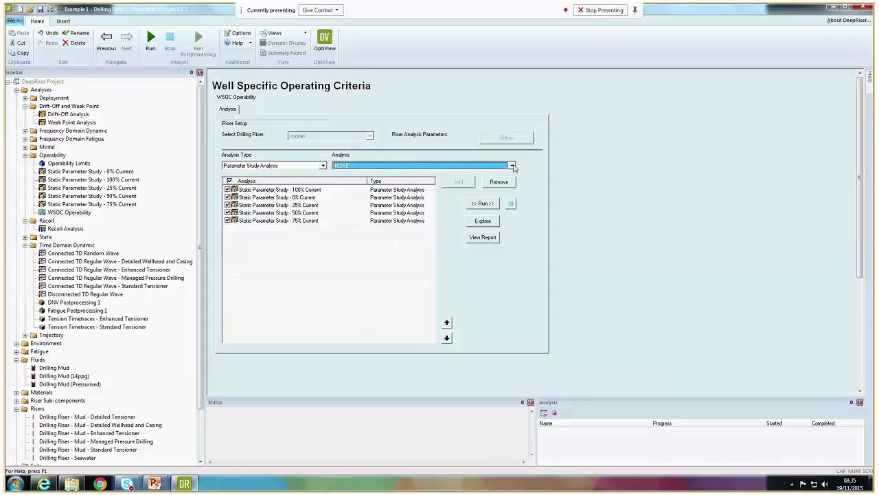
{"action": "left_click", "coordinate": [513, 166]}
{"action": "left_click", "coordinate": [514, 167]}
{"action": "left_click", "coordinate": [513, 167]}
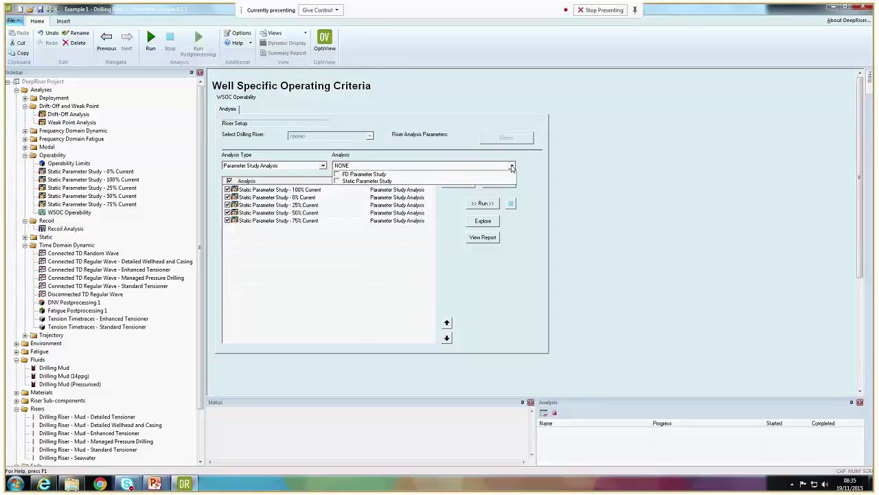
{"action": "left_click", "coordinate": [531, 177]}
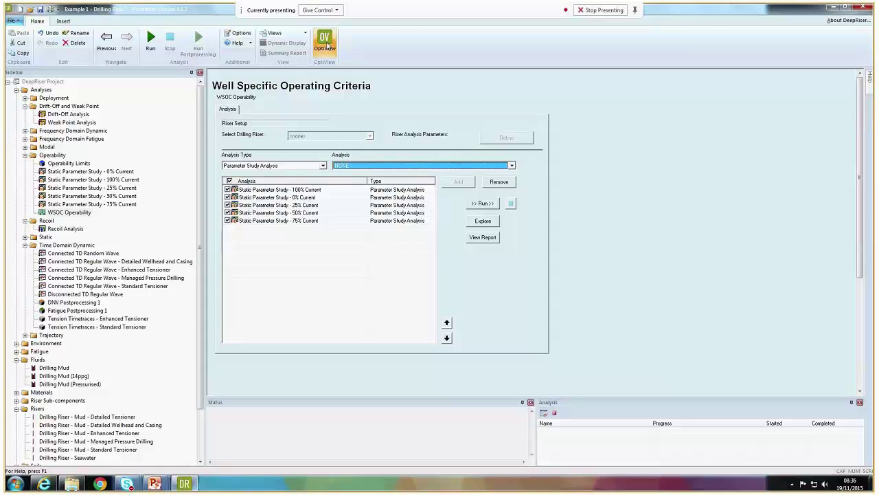
Launch OptiView for the WSOC Operability analysis and review the current, top tension and mud weight search filters
{"action": "left_click", "coordinate": [326, 42]}
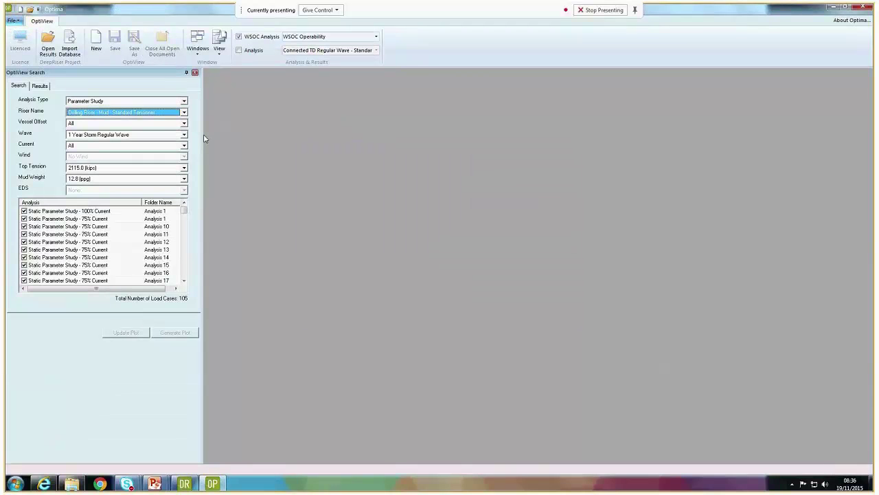
{"action": "left_click", "coordinate": [184, 146]}
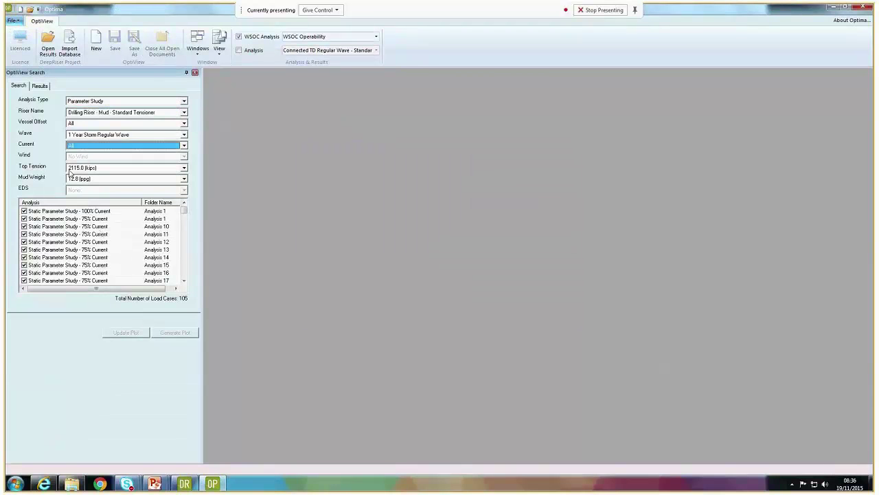
{"action": "left_click", "coordinate": [106, 178]}
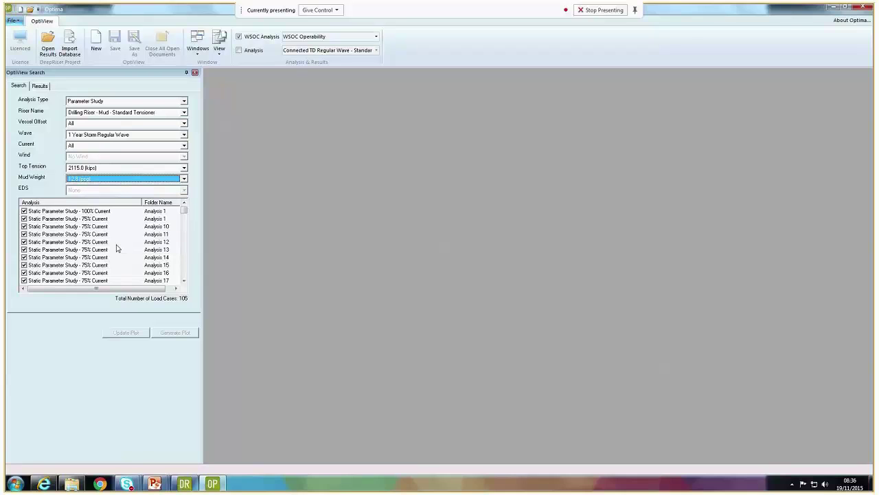
{"action": "left_click", "coordinate": [70, 165]}
Restrict the load case search to the 1 Year Storm Current - 100% by excluding the 0%, 25%, 50% and 75% currents
{"action": "left_click", "coordinate": [83, 145]}
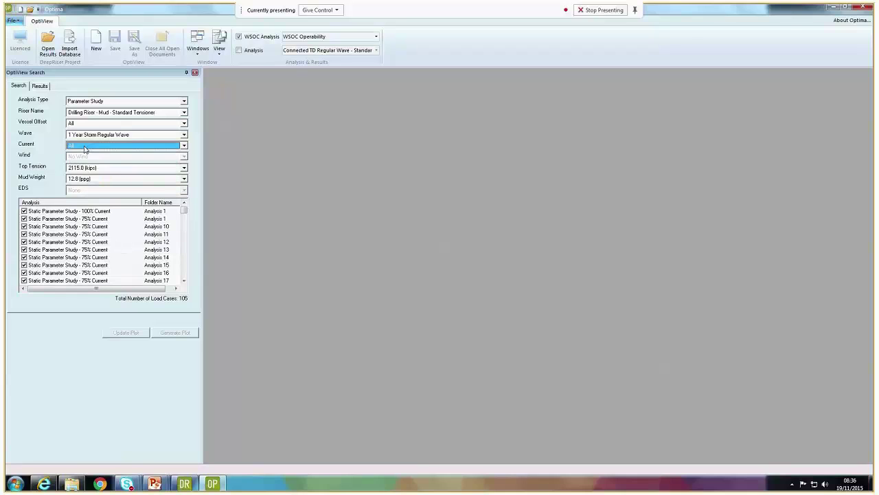
{"action": "left_click", "coordinate": [86, 146]}
{"action": "left_click", "coordinate": [108, 154]}
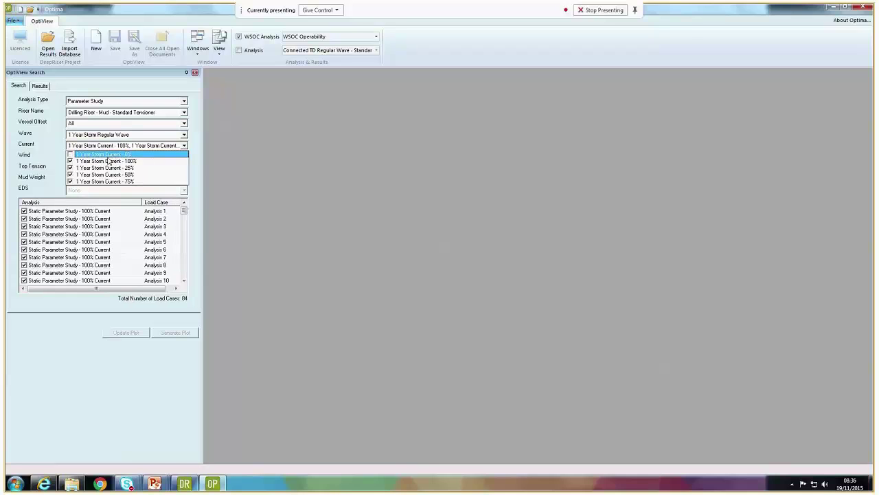
{"action": "left_click", "coordinate": [105, 167]}
{"action": "left_click", "coordinate": [103, 175]}
{"action": "left_click", "coordinate": [101, 183]}
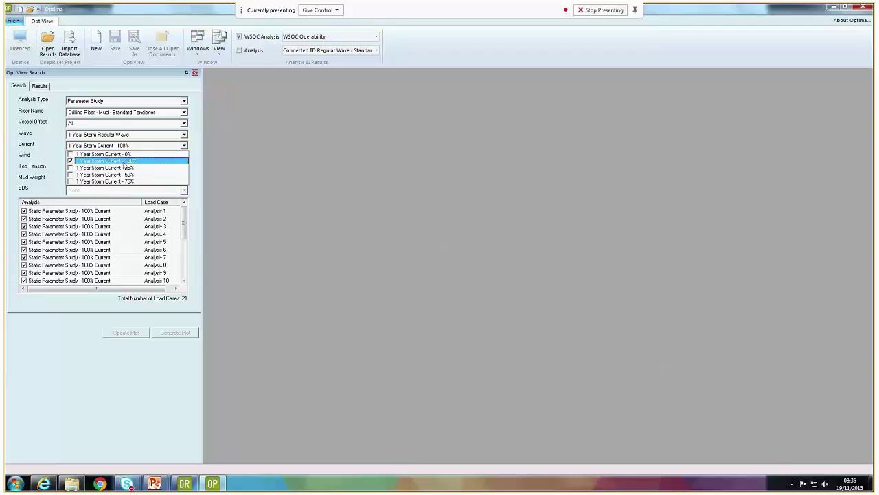
{"action": "left_click", "coordinate": [147, 266]}
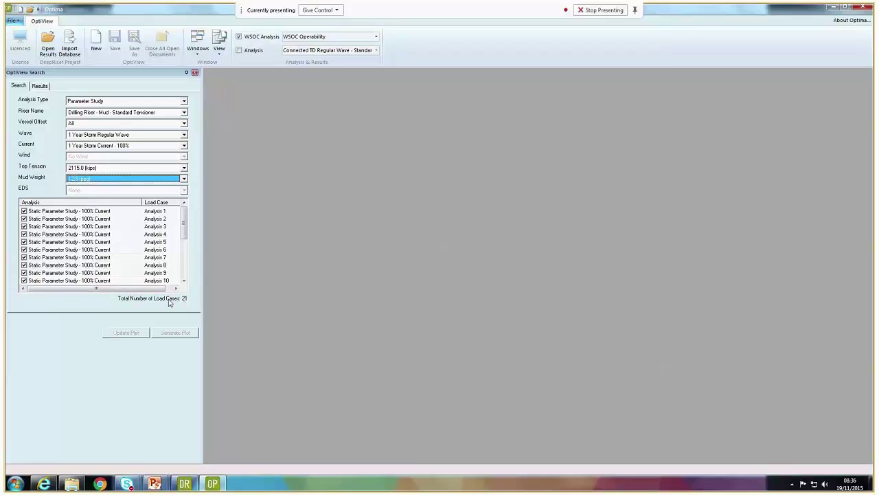
Reset the current filter to include all current profiles in the load case search
{"action": "key", "text": "shift+Tab"}
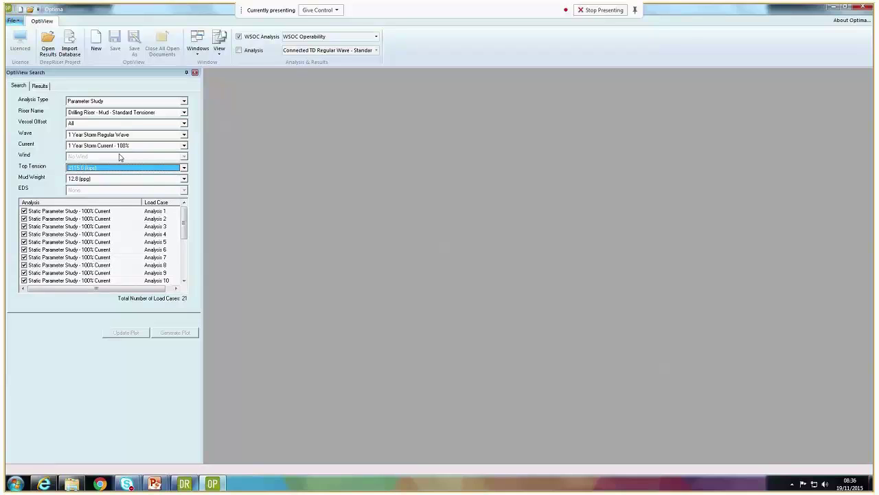
{"action": "left_click", "coordinate": [120, 145]}
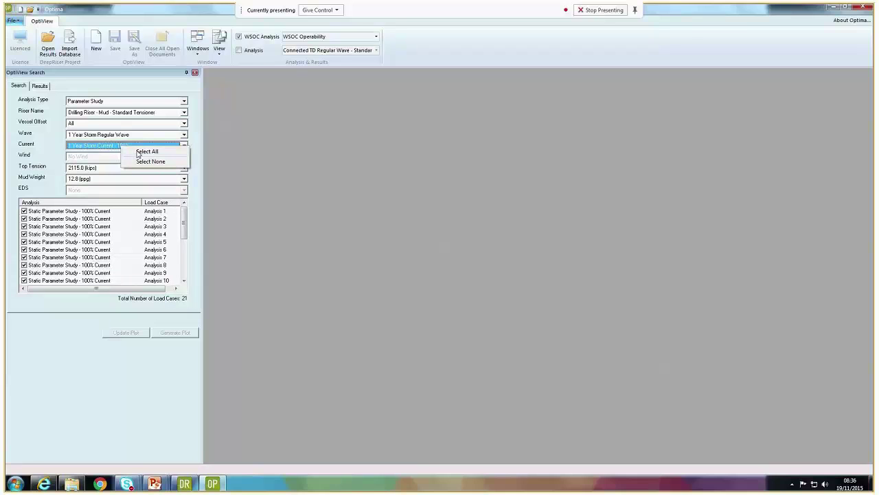
{"action": "left_click", "coordinate": [137, 154]}
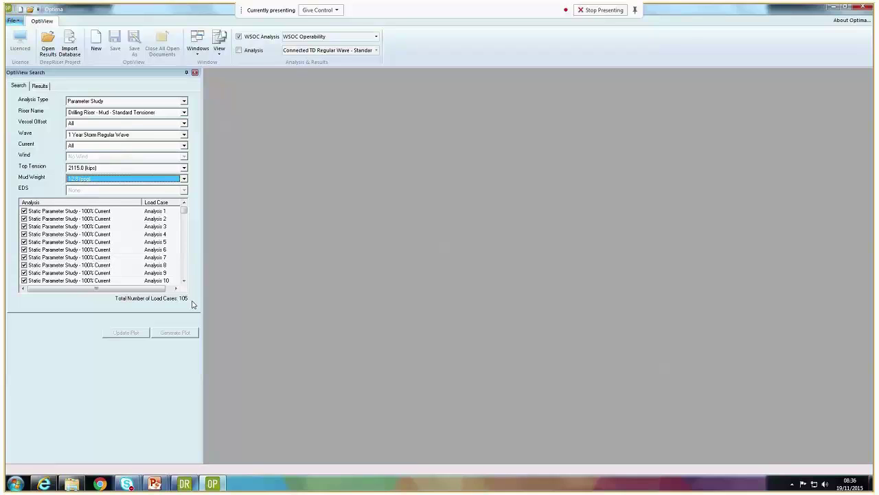
Choose envelope results and select the max and mean lower and upper flex joint angles plus Max Von Mises Stress
{"action": "left_click", "coordinate": [58, 105]}
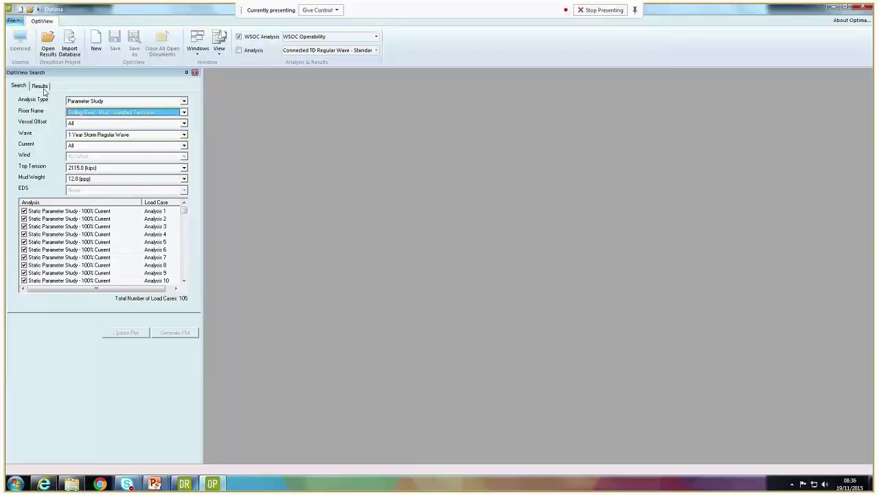
{"action": "left_click", "coordinate": [40, 86]}
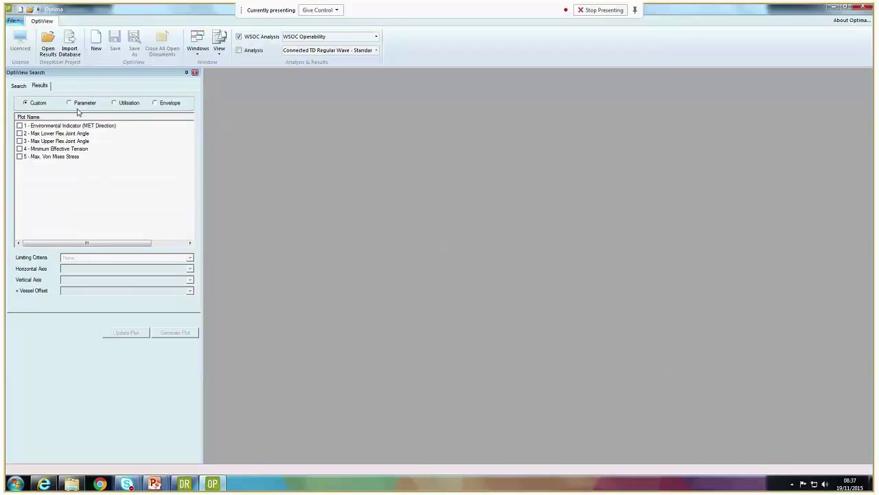
{"action": "left_click", "coordinate": [158, 104]}
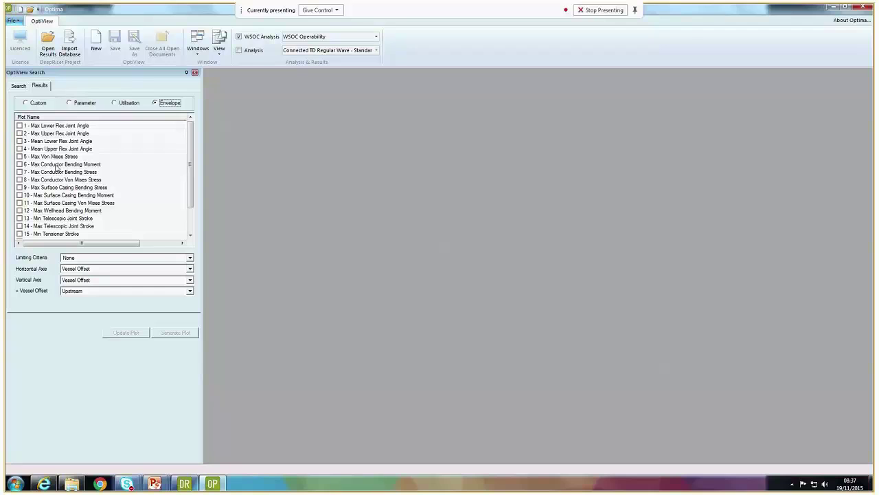
{"action": "left_click", "coordinate": [19, 125]}
{"action": "left_click", "coordinate": [19, 134]}
{"action": "left_click", "coordinate": [20, 141]}
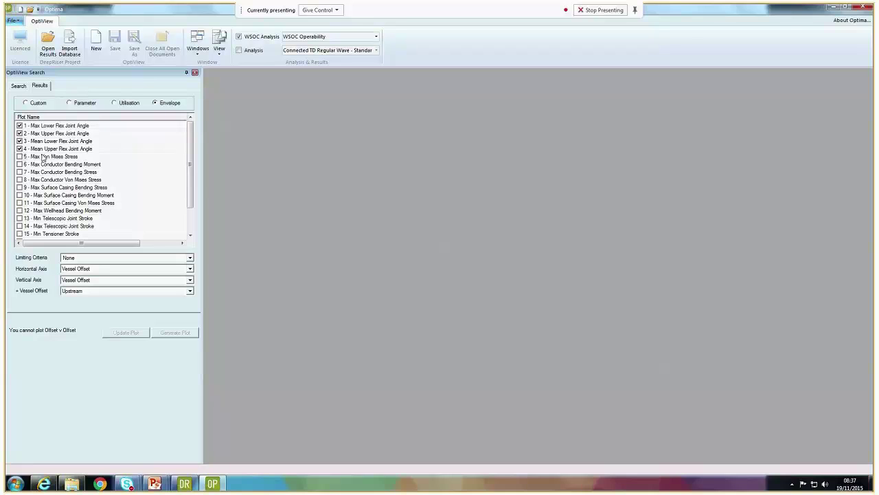
{"action": "left_click", "coordinate": [20, 157]}
Apply both the Drilling and Non-Drilling limiting criteria to the envelope plot
{"action": "left_click", "coordinate": [184, 259]}
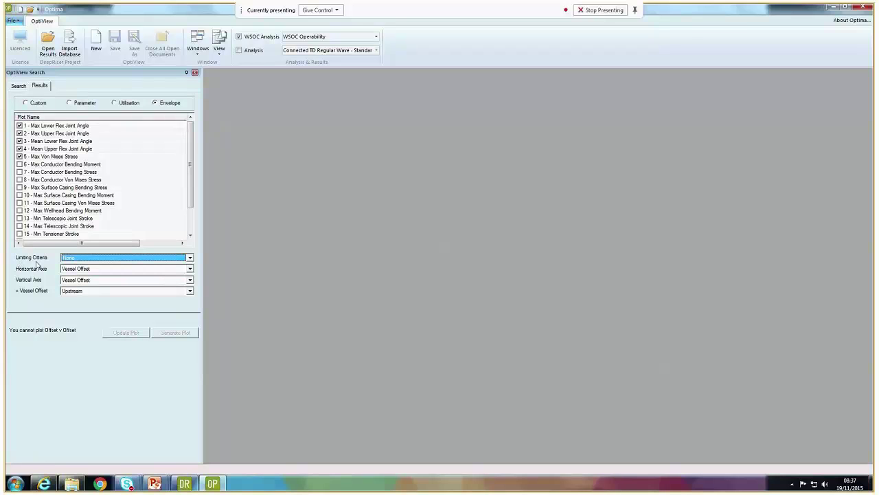
{"action": "left_click", "coordinate": [88, 261]}
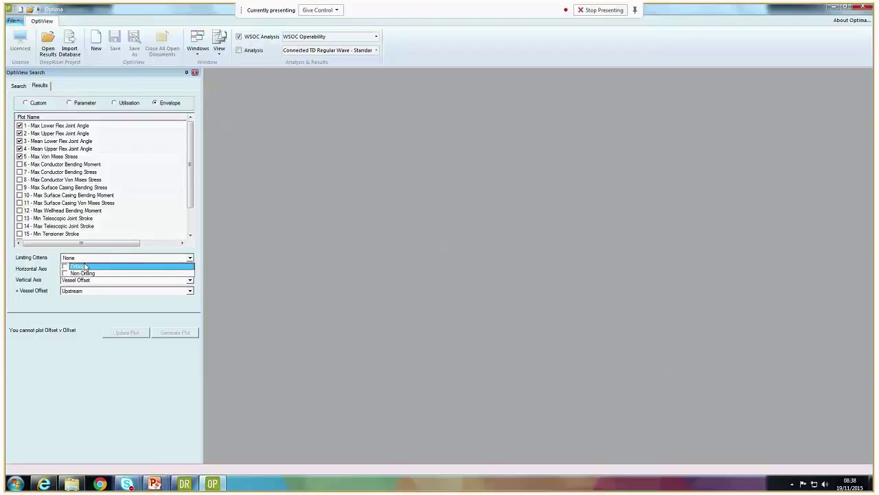
{"action": "left_click", "coordinate": [81, 268]}
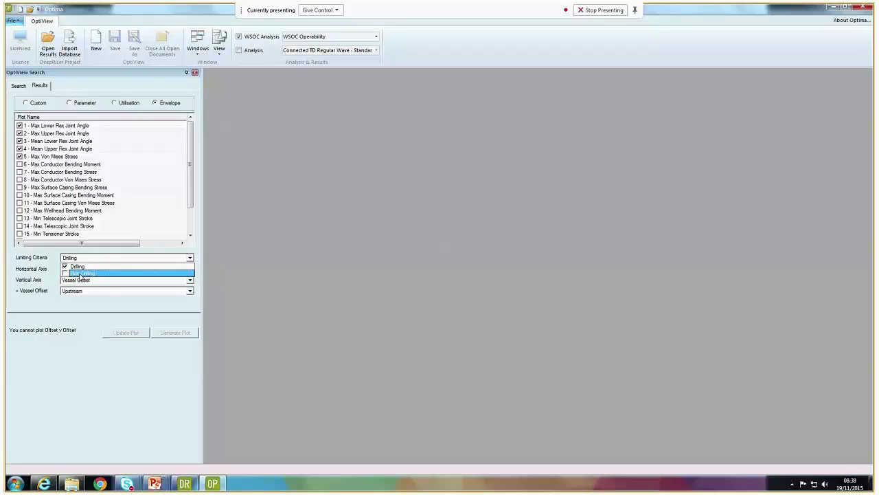
{"action": "left_click", "coordinate": [81, 277]}
{"action": "left_click", "coordinate": [31, 267]}
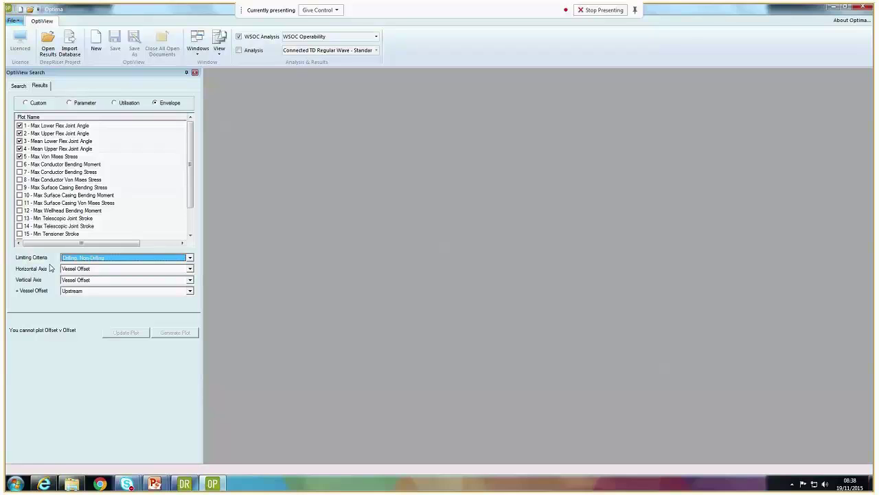
Set the horizontal axis to Vessel Offset and the vertical axis to Current, and generate the operability envelope plot
{"action": "left_click", "coordinate": [69, 270]}
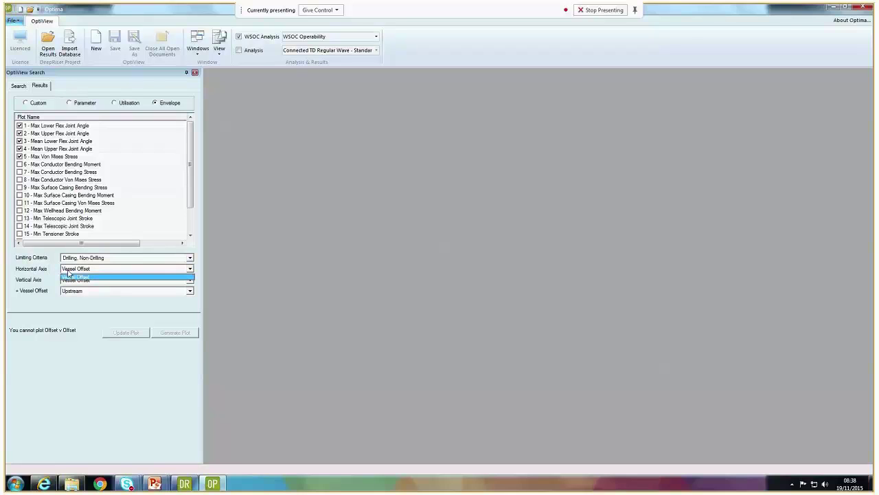
{"action": "left_click", "coordinate": [69, 275]}
{"action": "left_click", "coordinate": [83, 281]}
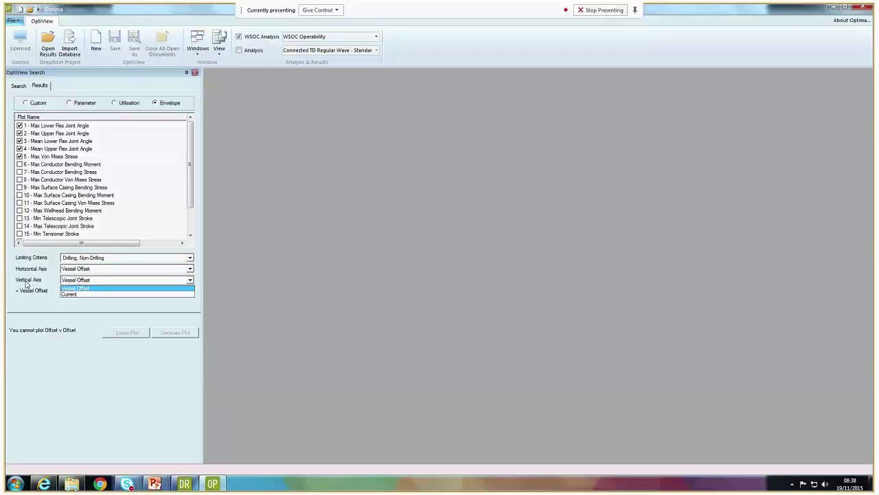
{"action": "left_click", "coordinate": [82, 294]}
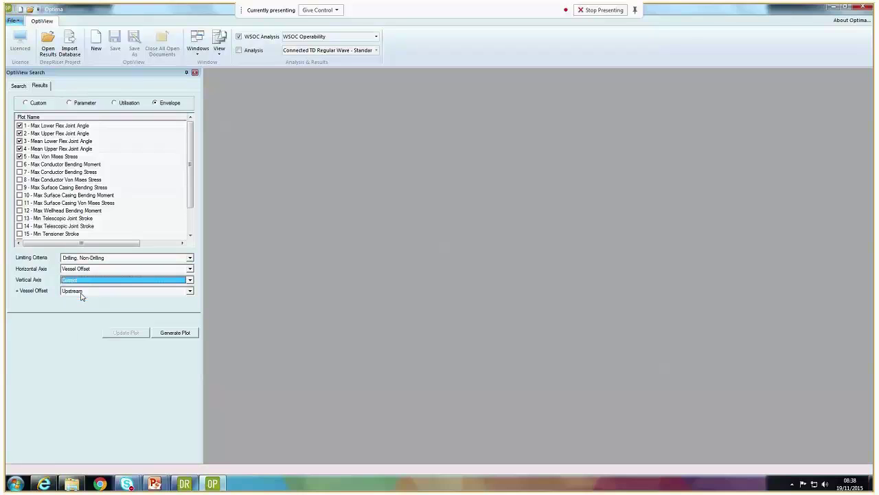
{"action": "left_click", "coordinate": [166, 335]}
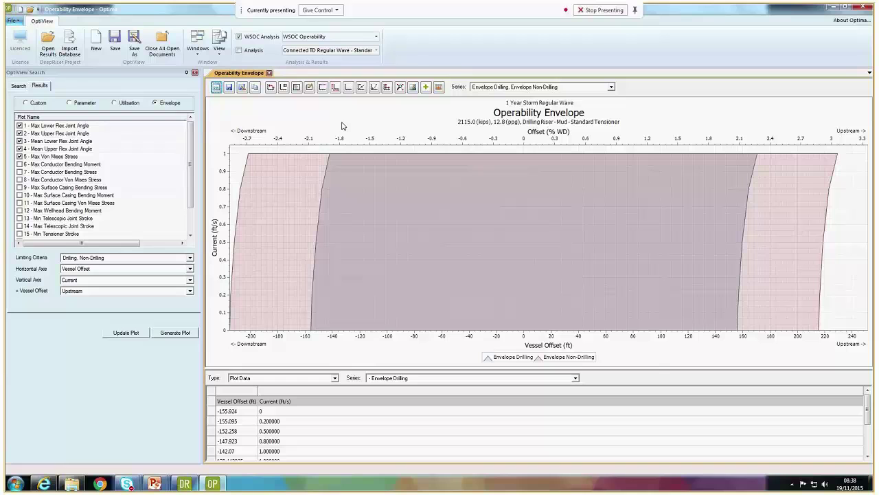
Change the colour of the Envelope Drilling series to bright green and save the series edit
{"action": "left_click", "coordinate": [95, 260]}
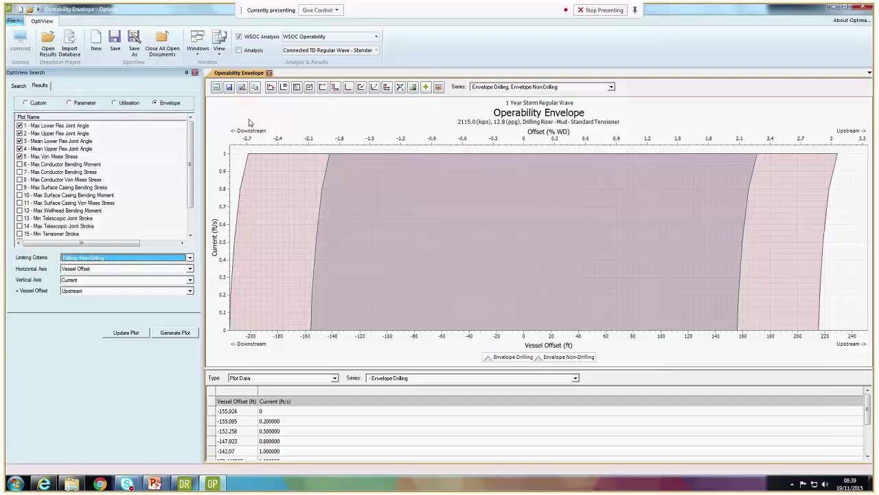
{"action": "left_click", "coordinate": [309, 87]}
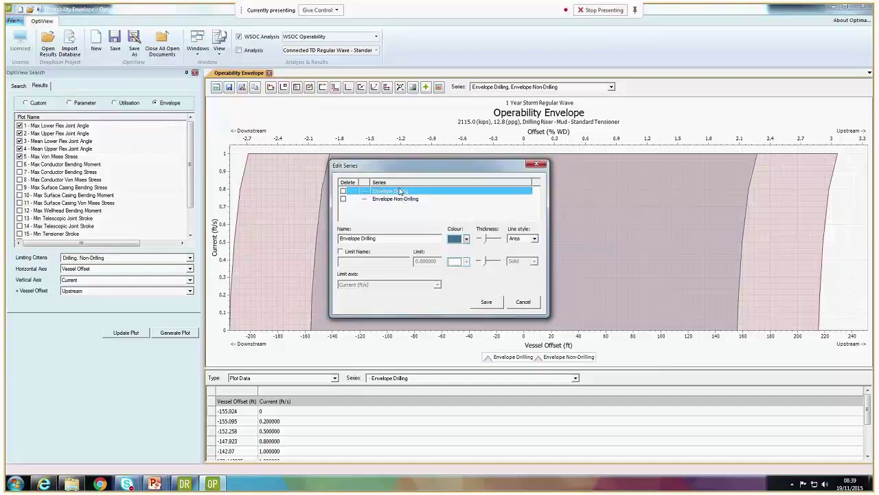
{"action": "left_click", "coordinate": [467, 239]}
{"action": "left_click", "coordinate": [484, 275]}
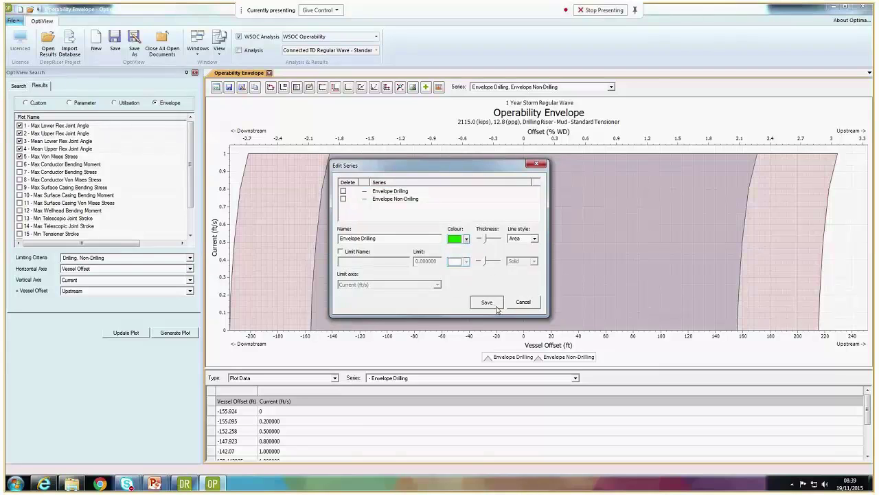
{"action": "left_click", "coordinate": [486, 301]}
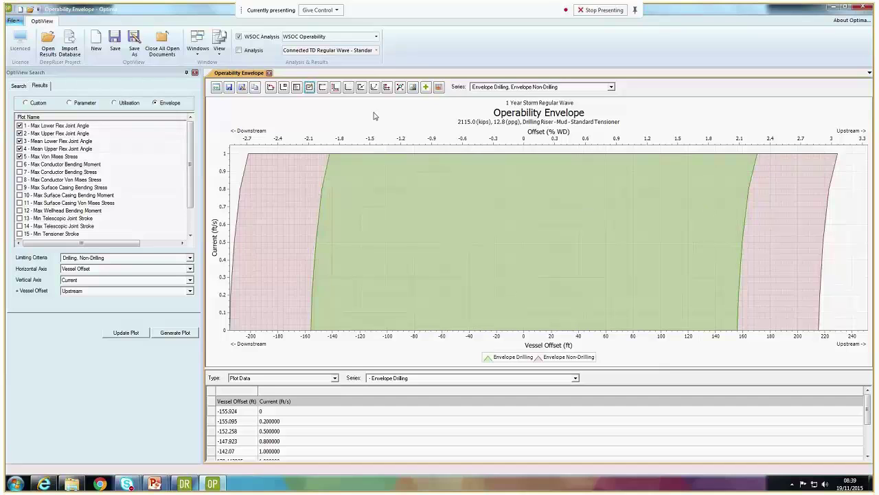
Change the colour of the Envelope Non-Drilling series to gold and save the series edit
{"action": "left_click", "coordinate": [310, 87]}
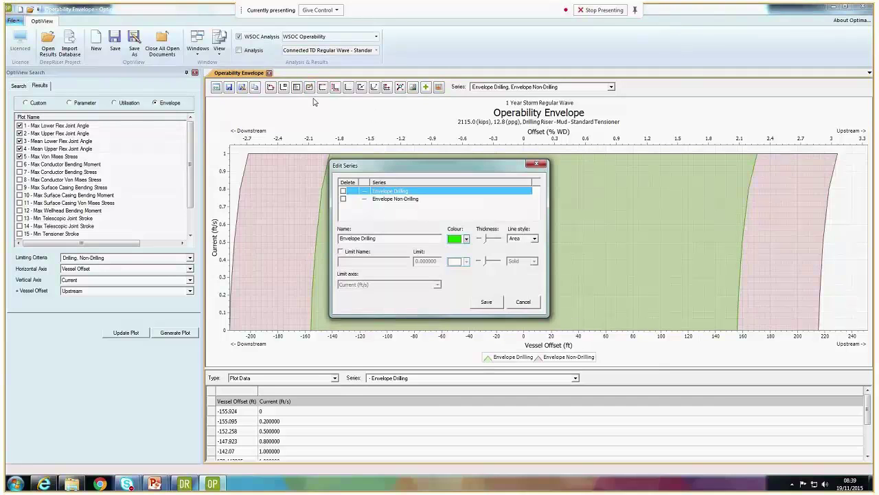
{"action": "left_click", "coordinate": [404, 199]}
{"action": "left_click", "coordinate": [466, 239]}
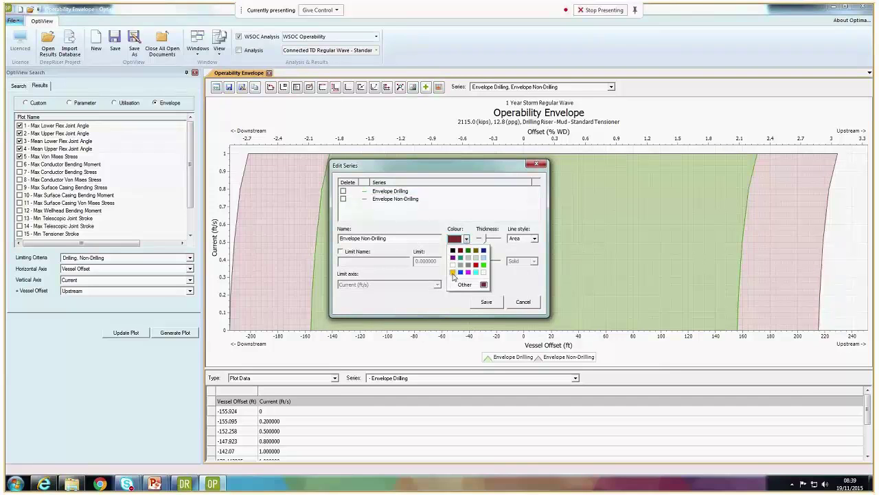
{"action": "left_click", "coordinate": [452, 272]}
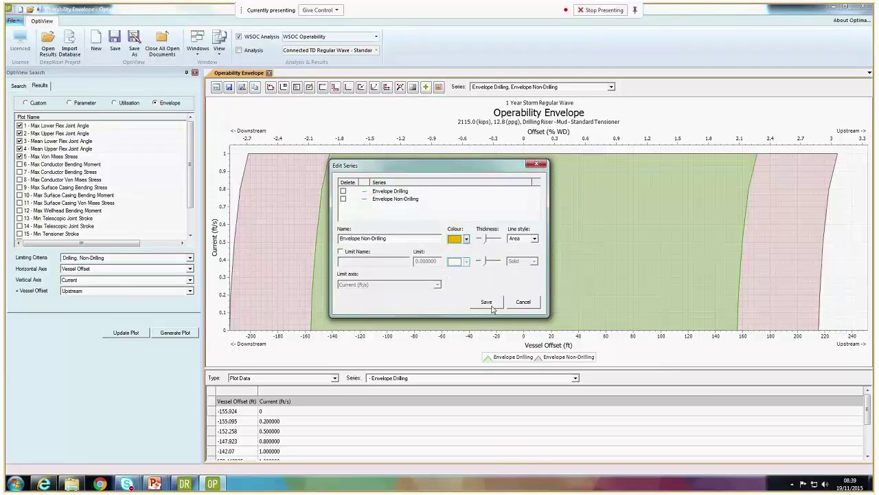
{"action": "left_click", "coordinate": [492, 307]}
Remove Non-Drilling from the limiting criteria, leaving only Drilling, and update the operability envelope plot
{"action": "left_click", "coordinate": [165, 261]}
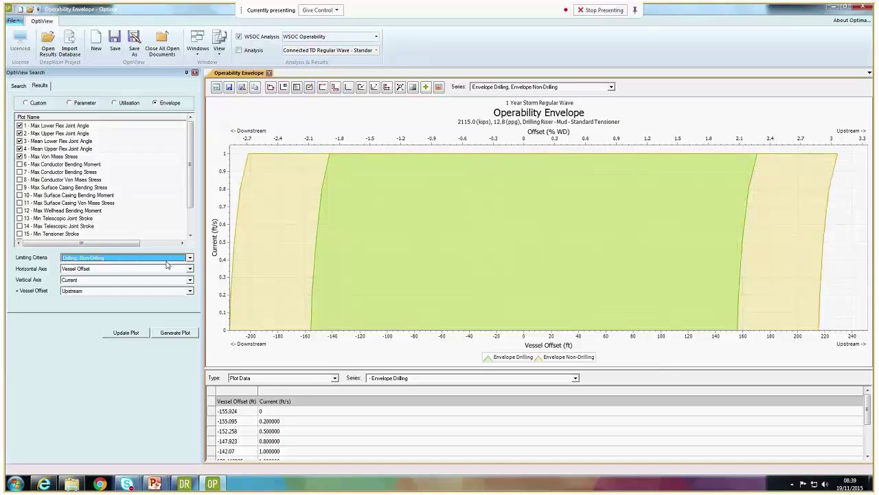
{"action": "left_click", "coordinate": [165, 261]}
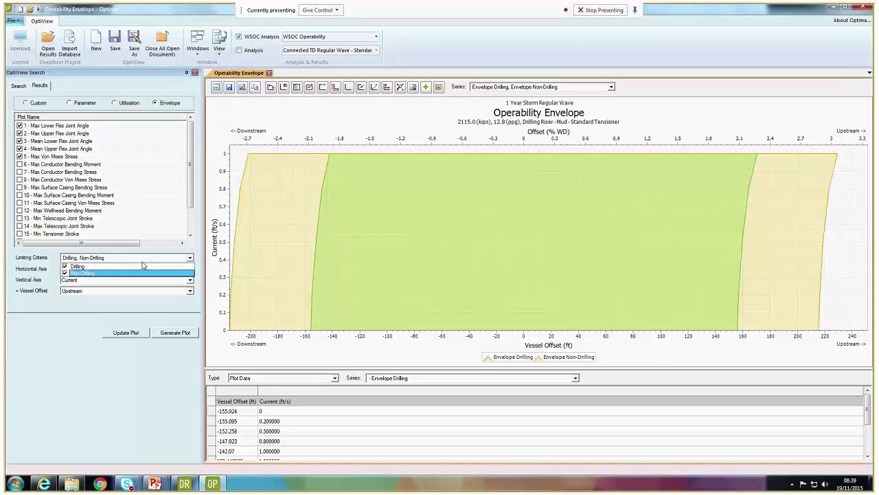
{"action": "left_click", "coordinate": [65, 273]}
{"action": "left_click", "coordinate": [141, 322]}
{"action": "left_click", "coordinate": [137, 332]}
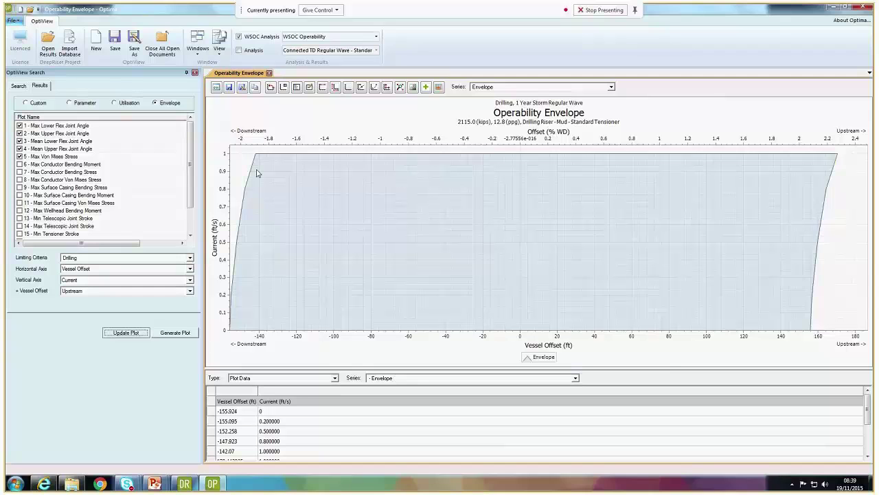
Review the load case search filters behind the envelope plot and return to the envelope results
{"action": "left_click", "coordinate": [19, 87]}
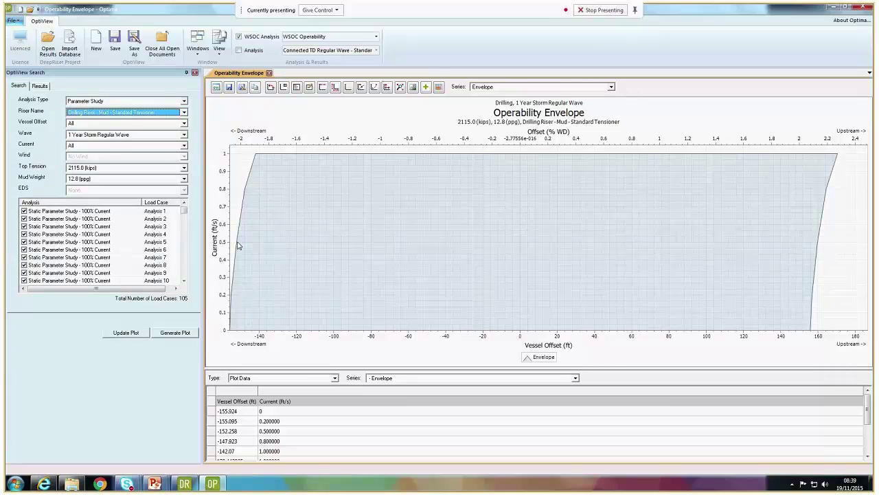
{"action": "left_click", "coordinate": [41, 87]}
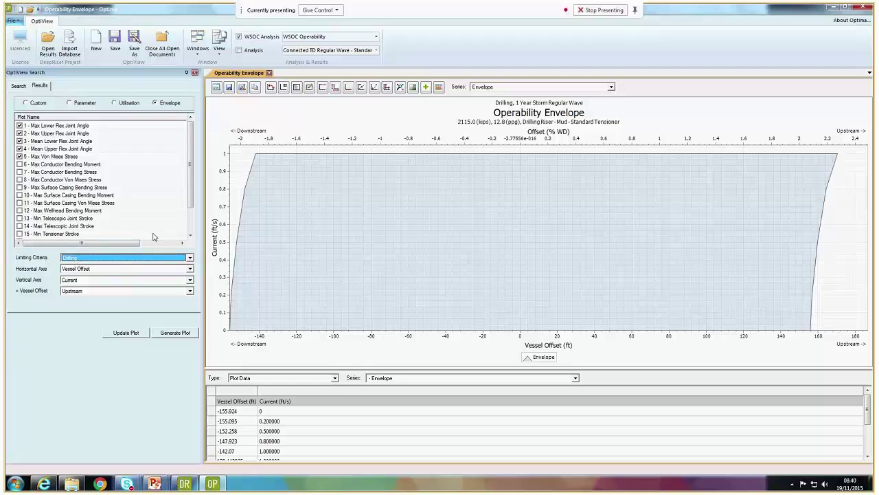
Switch to DeepRiser and open the summary postprocessing component referenced by Static Parameter Study - 0% Current
{"action": "key", "text": "alt+Tab"}
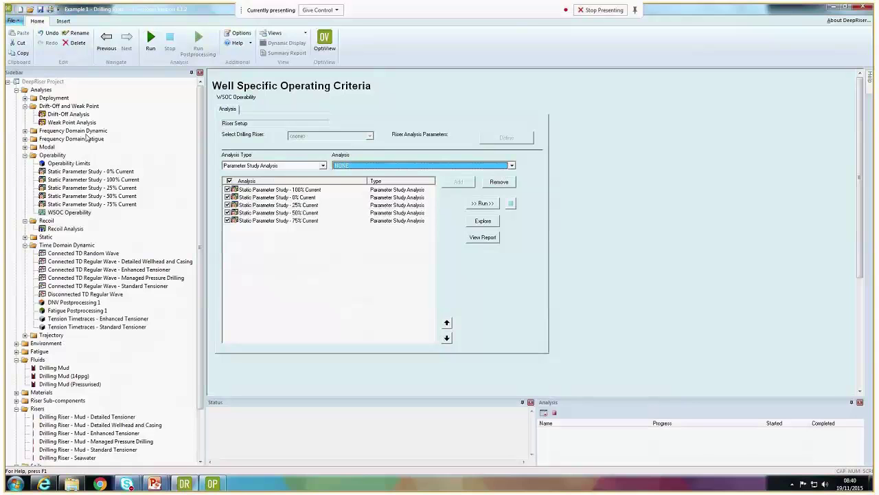
{"action": "left_click", "coordinate": [90, 172]}
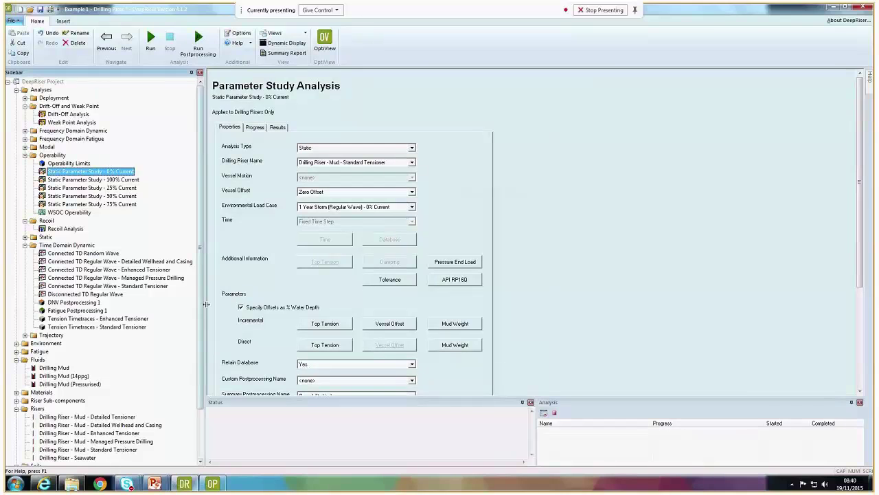
{"action": "left_click", "coordinate": [221, 352]}
{"action": "scroll", "coordinate": [221, 352], "scroll_direction": "down", "scroll_amount": 1}
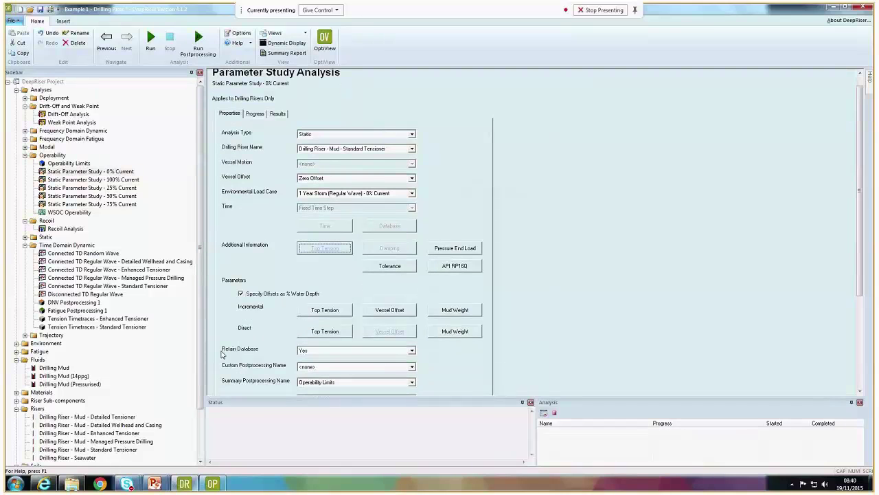
{"action": "scroll", "coordinate": [221, 353], "scroll_direction": "down", "scroll_amount": 1}
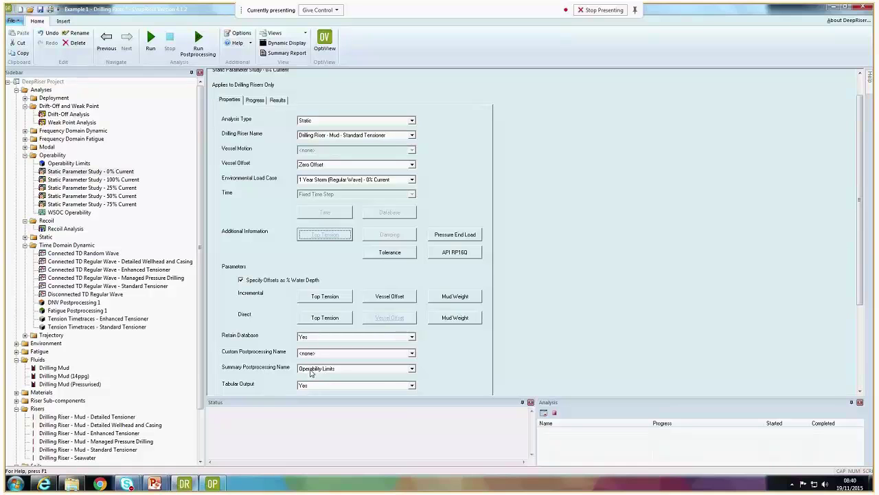
{"action": "right_click", "coordinate": [319, 371]}
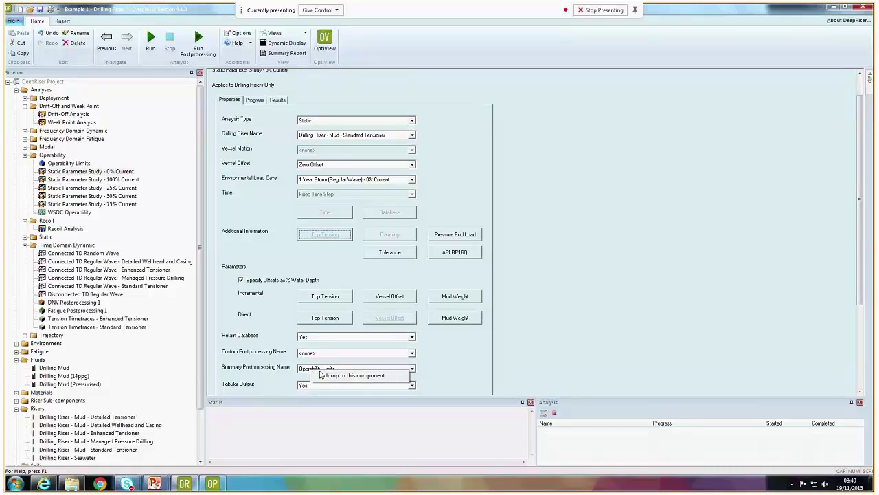
{"action": "left_click", "coordinate": [321, 375]}
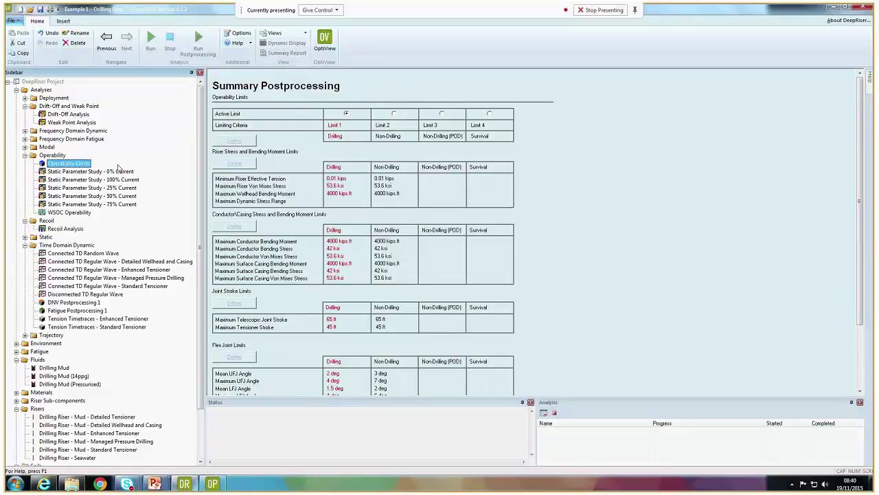
Review the operability limits tables and the definition of the limiting criteria labels for Limits 1 to 4
{"action": "left_click", "coordinate": [664, 210]}
{"action": "scroll", "coordinate": [608, 224], "scroll_direction": "down", "scroll_amount": 1}
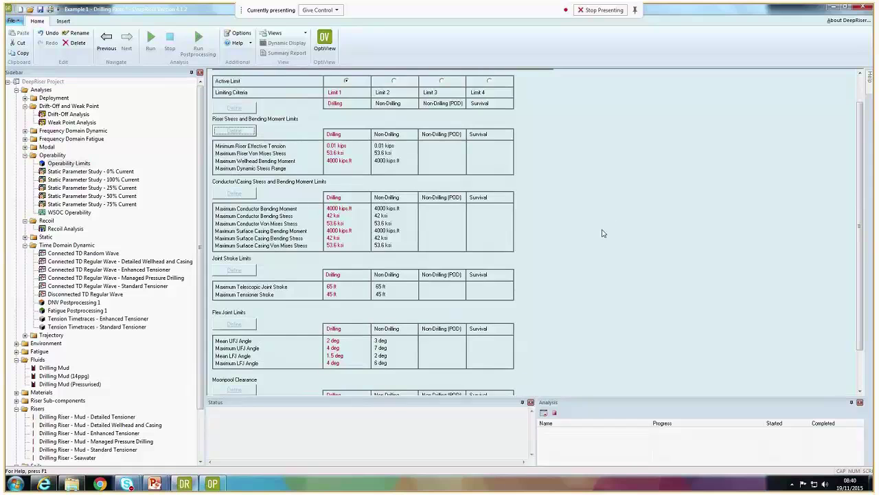
{"action": "scroll", "coordinate": [602, 234], "scroll_direction": "up", "scroll_amount": 1}
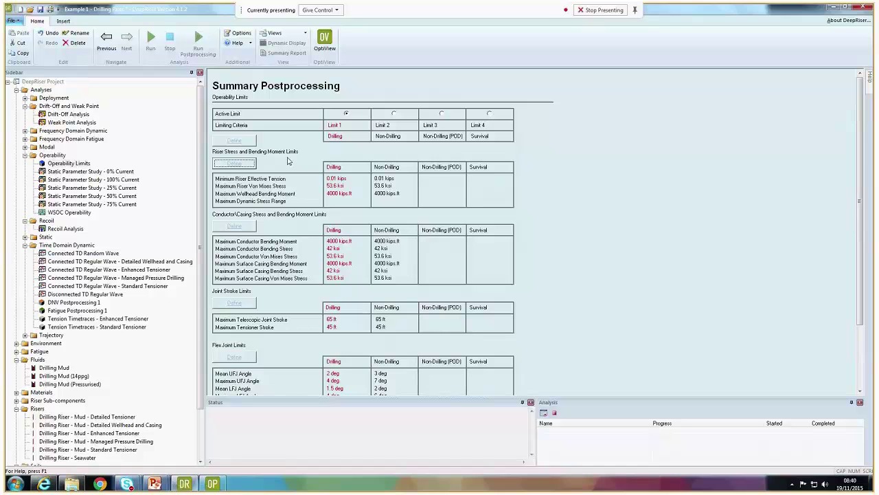
{"action": "left_click", "coordinate": [237, 143]}
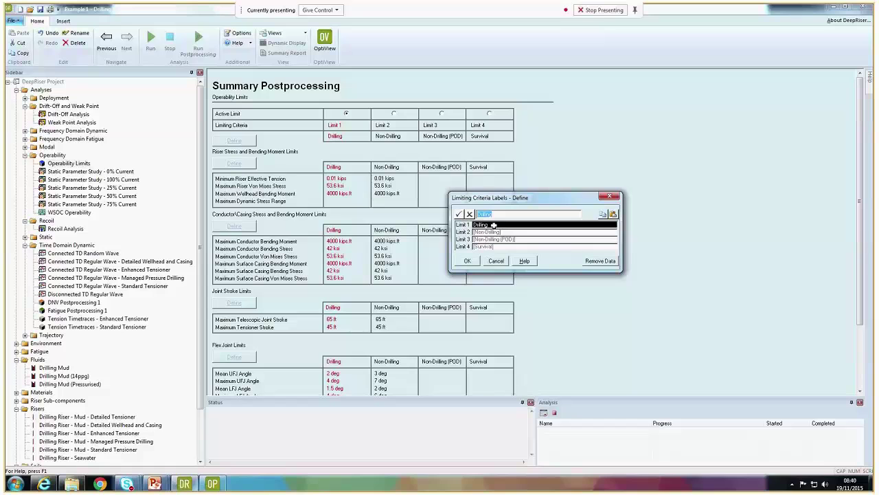
{"action": "left_click", "coordinate": [503, 232]}
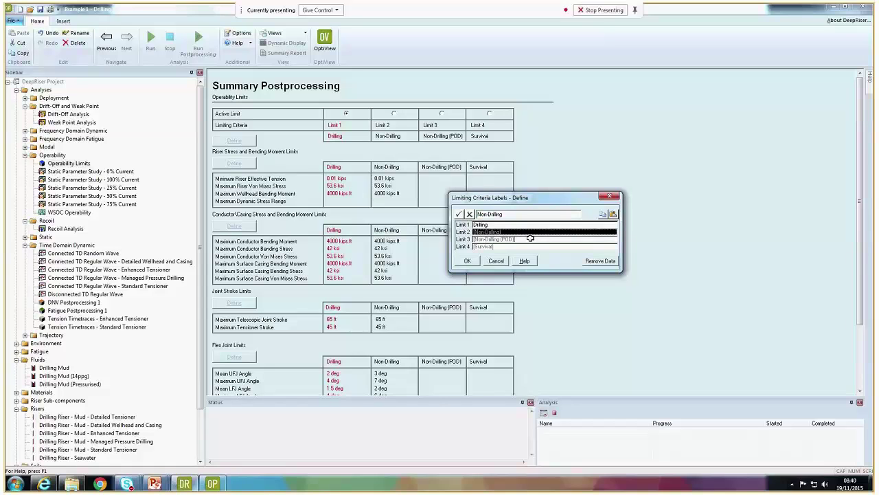
{"action": "left_click", "coordinate": [531, 239]}
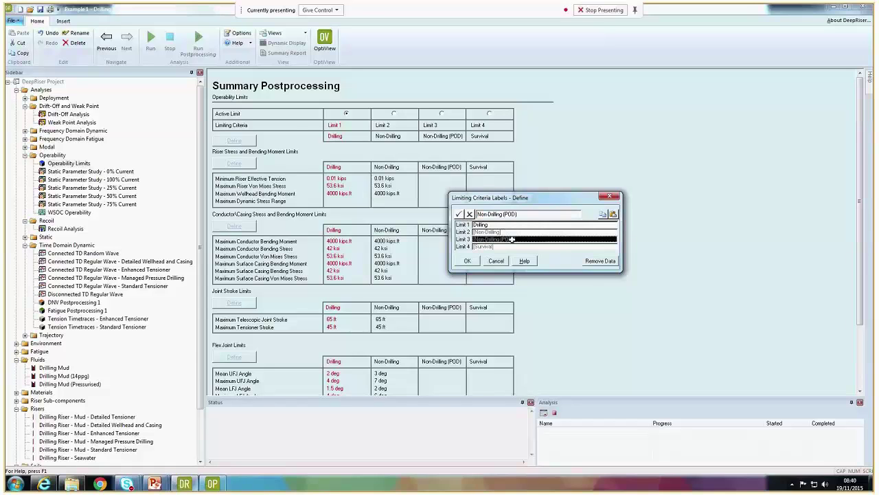
{"action": "left_click", "coordinate": [511, 246]}
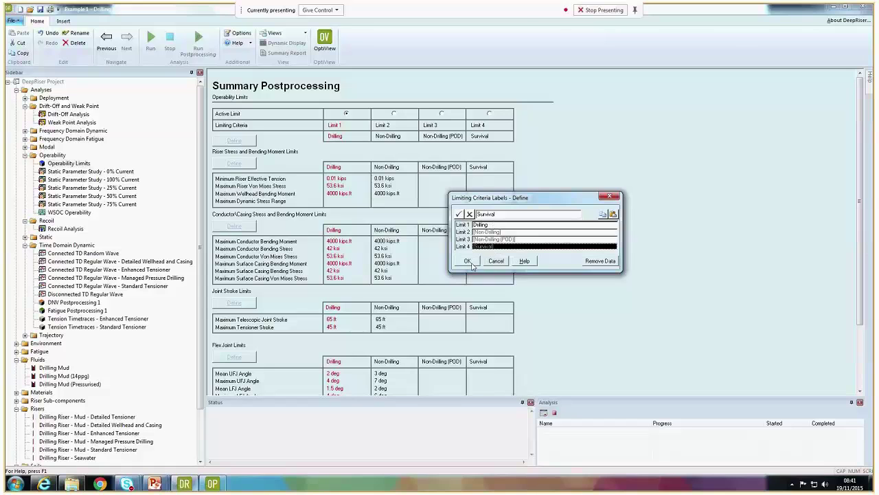
{"action": "left_click", "coordinate": [468, 261]}
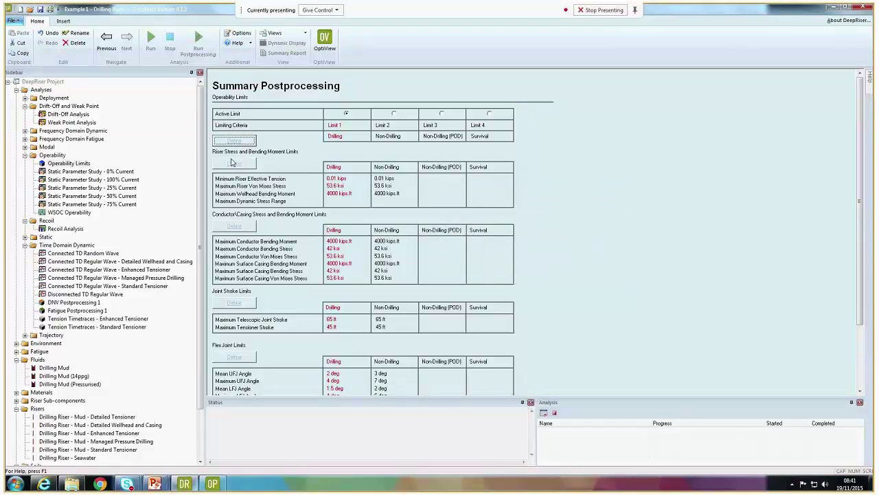
Examine the riser stress and bending moment limits defined for each limiting condition
{"action": "left_click", "coordinate": [246, 163]}
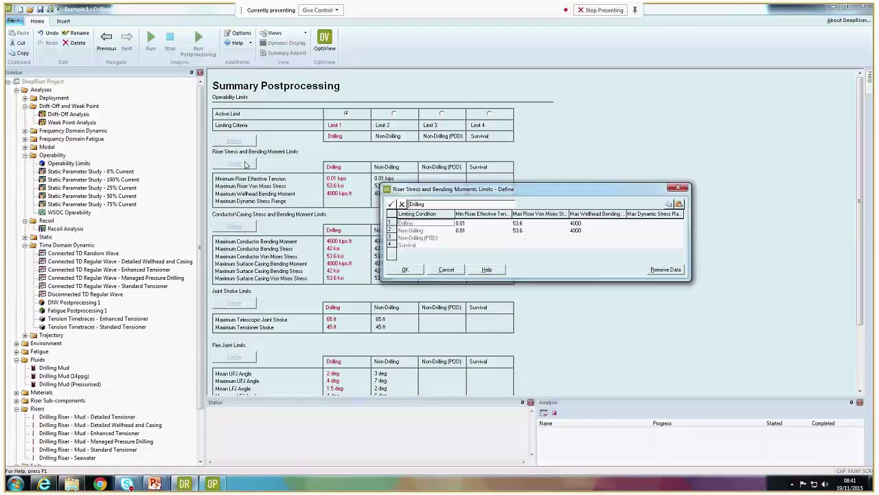
{"action": "left_click_drag", "start_coordinate": [514, 184], "coordinate": [538, 233]}
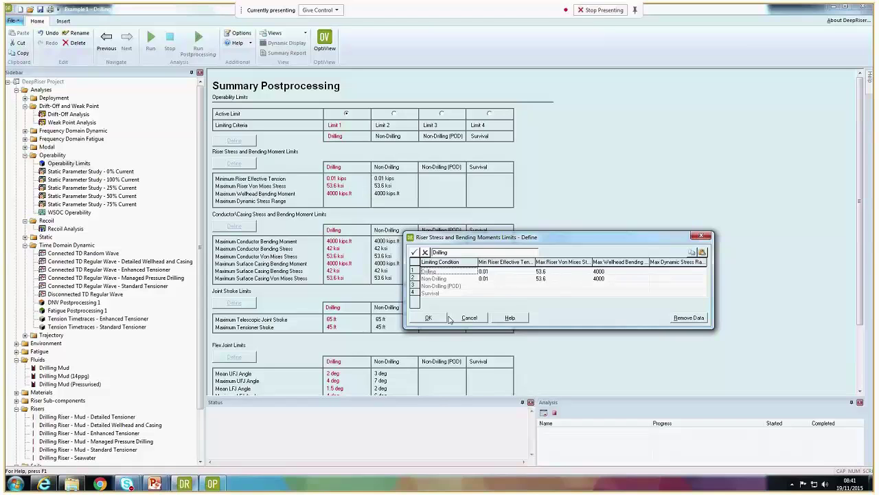
{"action": "left_click", "coordinate": [428, 318]}
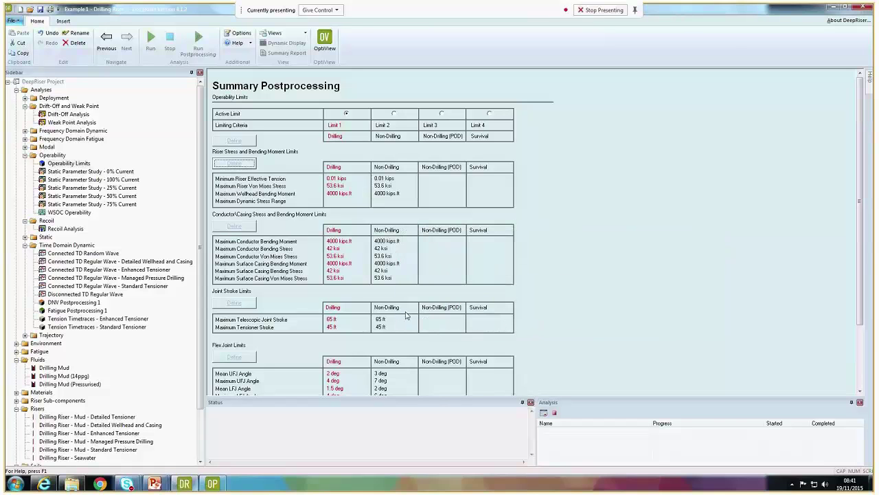
Examine the mean and maximum flex joint angle limits defined for each limiting condition
{"action": "scroll", "coordinate": [405, 313], "scroll_direction": "down", "scroll_amount": 1}
{"action": "scroll", "coordinate": [406, 314], "scroll_direction": "down", "scroll_amount": 2}
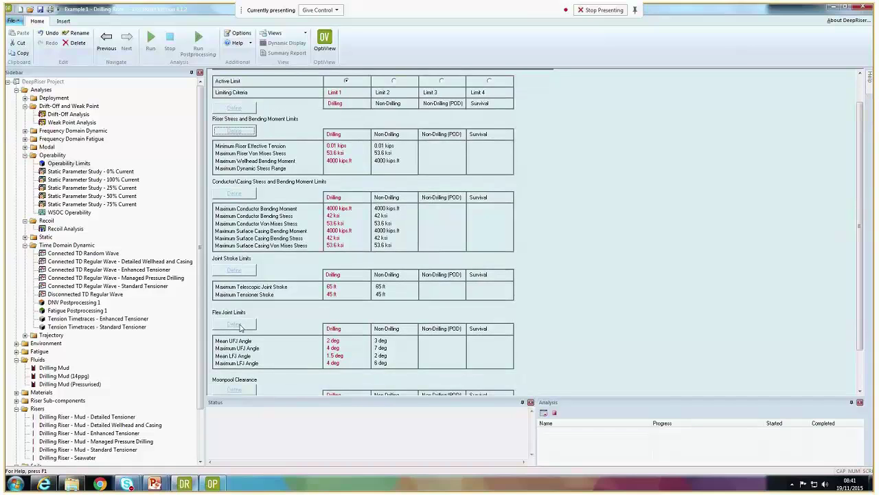
{"action": "left_click", "coordinate": [240, 325]}
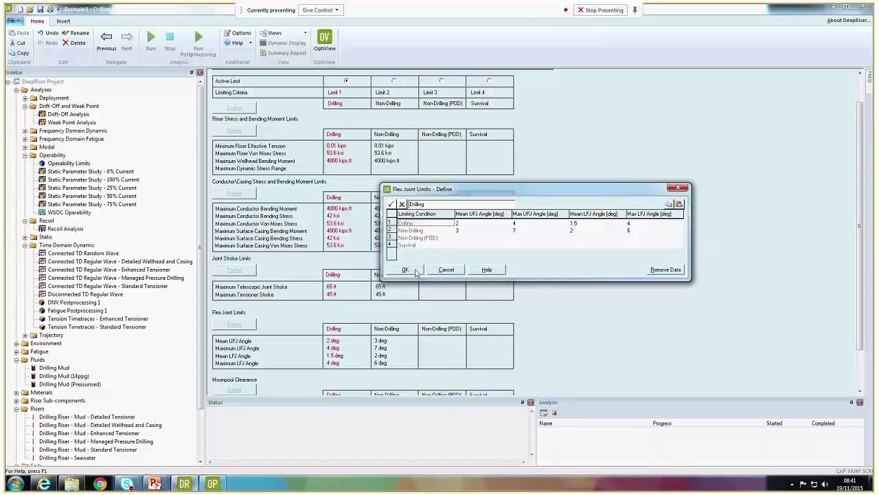
{"action": "left_click", "coordinate": [405, 270]}
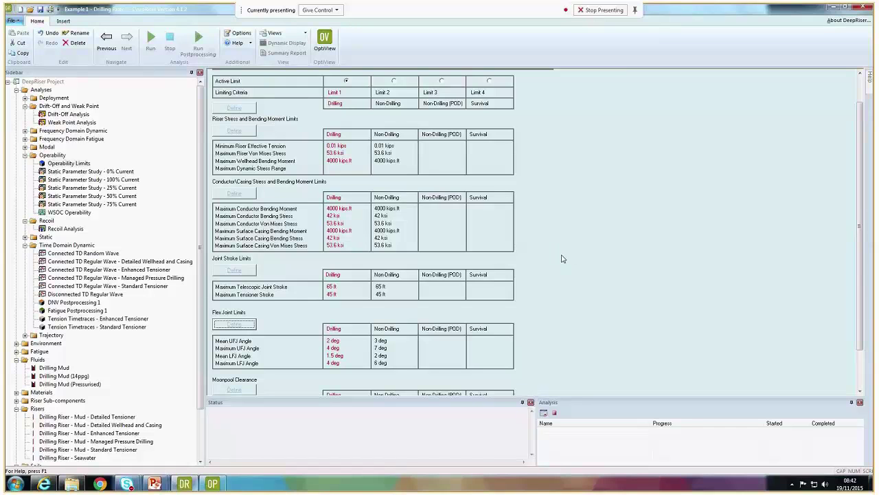
Switch to OptiView and restrict the parameter study search to the 1 Year Storm Current - 100% load cases
{"action": "key", "text": "alt+Tab"}
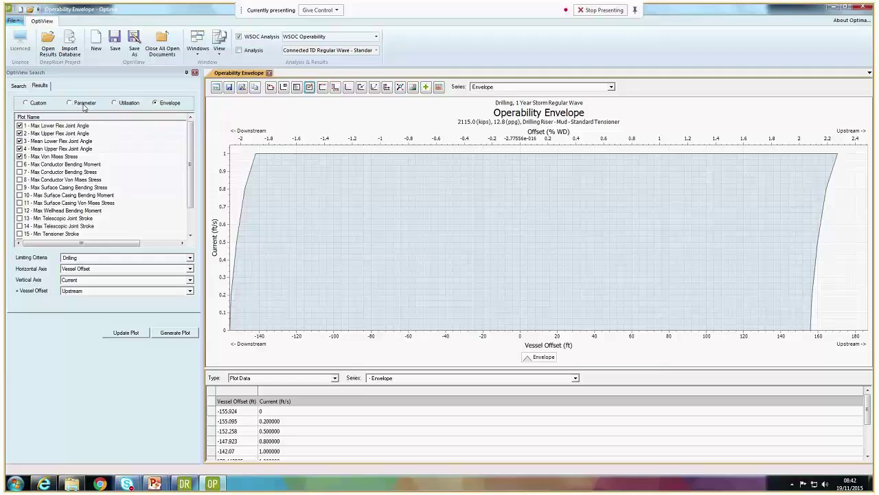
{"action": "left_click", "coordinate": [71, 103]}
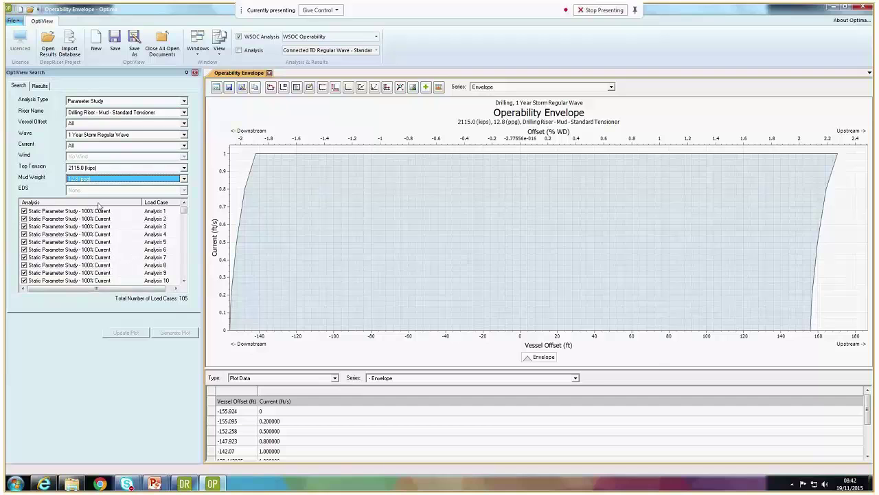
{"action": "left_click", "coordinate": [89, 145]}
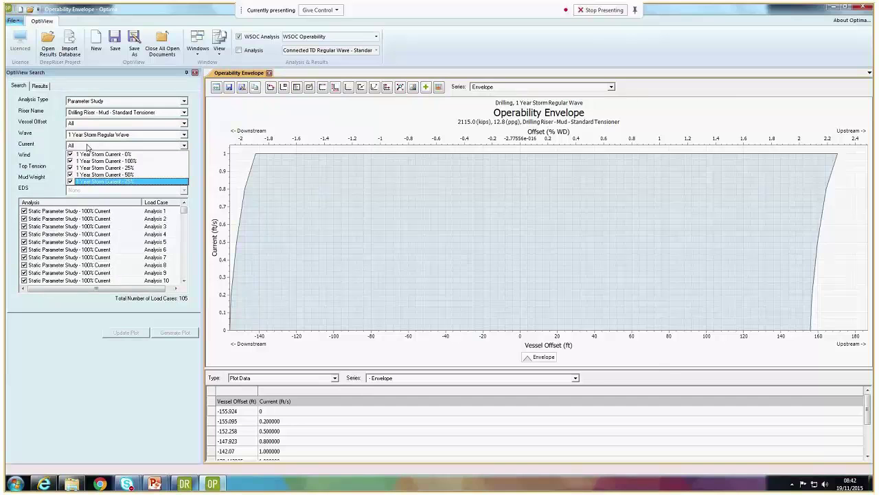
{"action": "left_click", "coordinate": [88, 154]}
{"action": "left_click", "coordinate": [70, 167]}
{"action": "left_click", "coordinate": [70, 175]}
{"action": "left_click", "coordinate": [70, 181]}
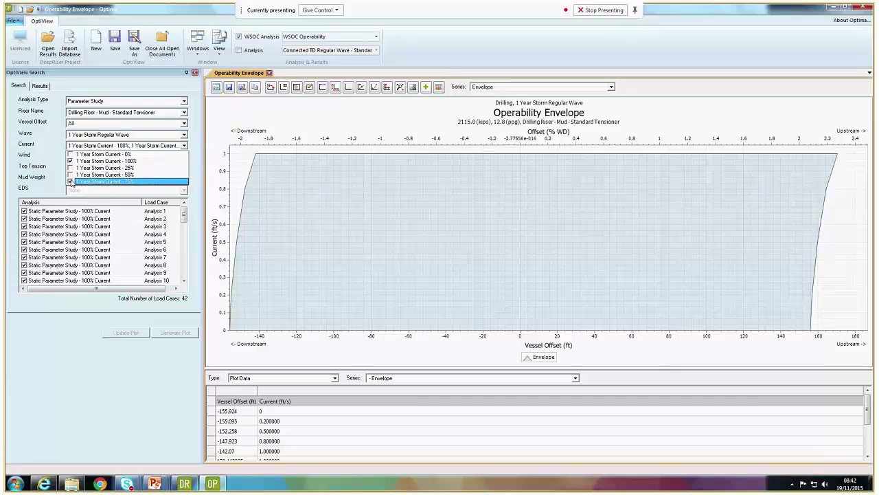
{"action": "left_click", "coordinate": [70, 181]}
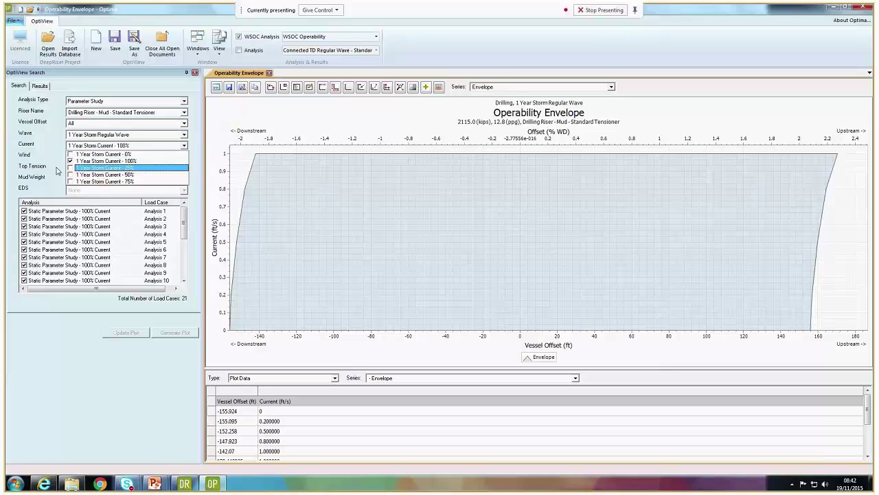
{"action": "left_click", "coordinate": [60, 172]}
{"action": "left_click", "coordinate": [82, 179]}
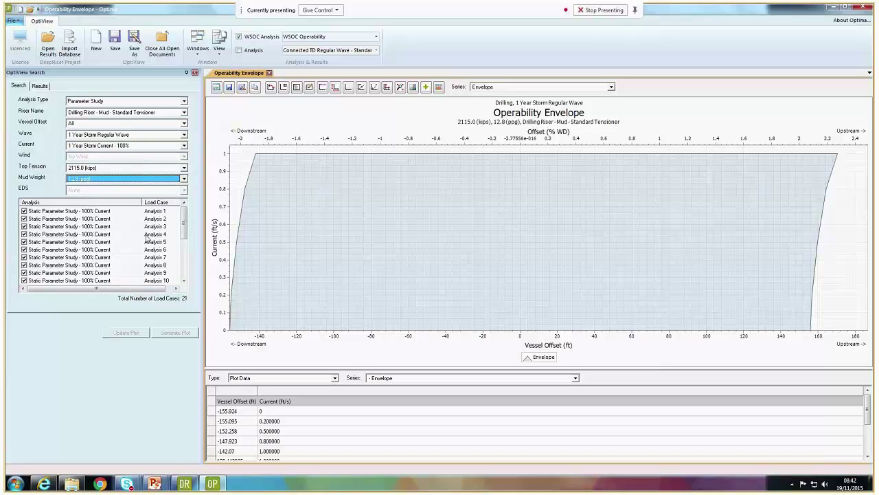
Generate a parameter plot of Max Lower Flex Joint Angle against vessel offset
{"action": "left_click", "coordinate": [48, 88]}
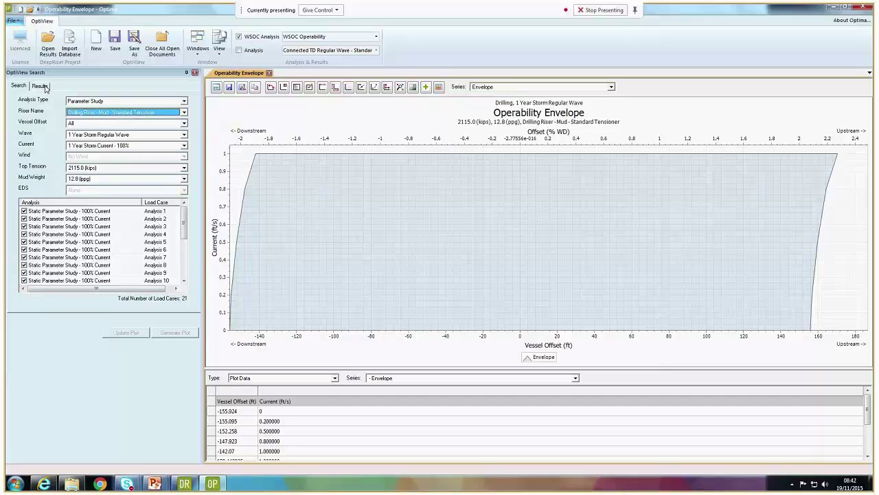
{"action": "left_click", "coordinate": [45, 88]}
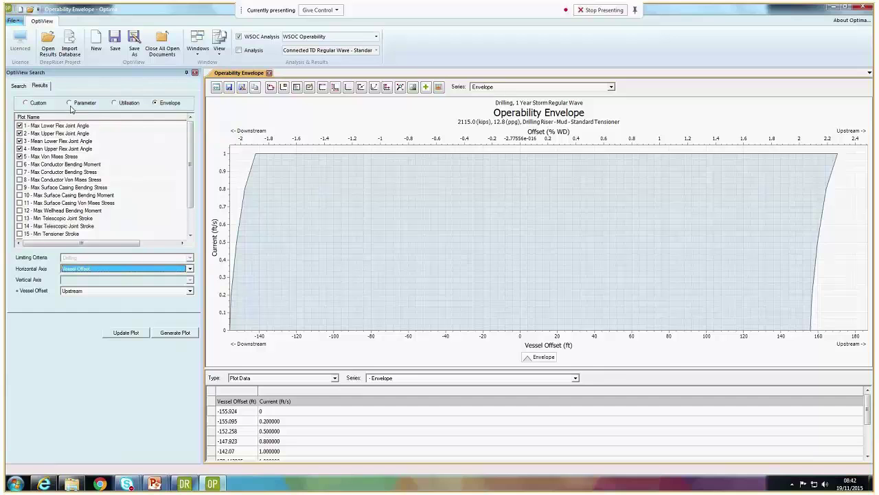
{"action": "left_click", "coordinate": [71, 104]}
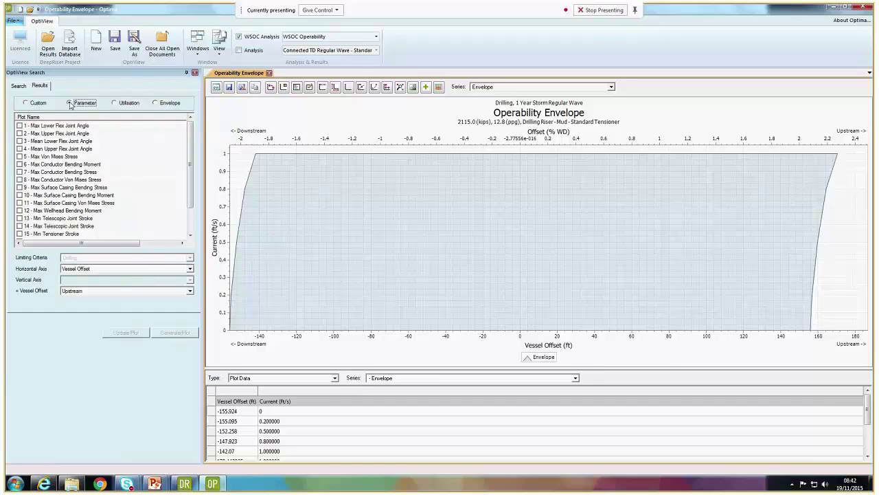
{"action": "left_click", "coordinate": [20, 126]}
{"action": "left_click", "coordinate": [178, 333]}
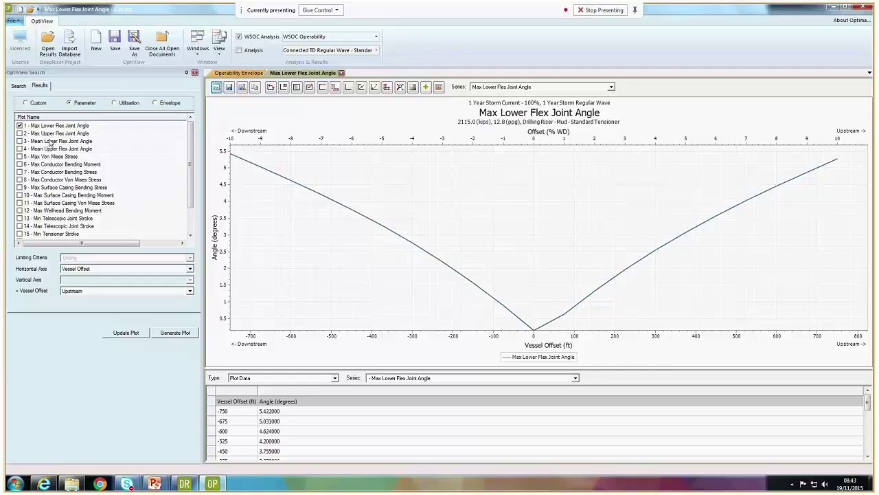
Add Max Upper Flex Joint Angle to the parameter plot and check its series selection
{"action": "left_click", "coordinate": [20, 133]}
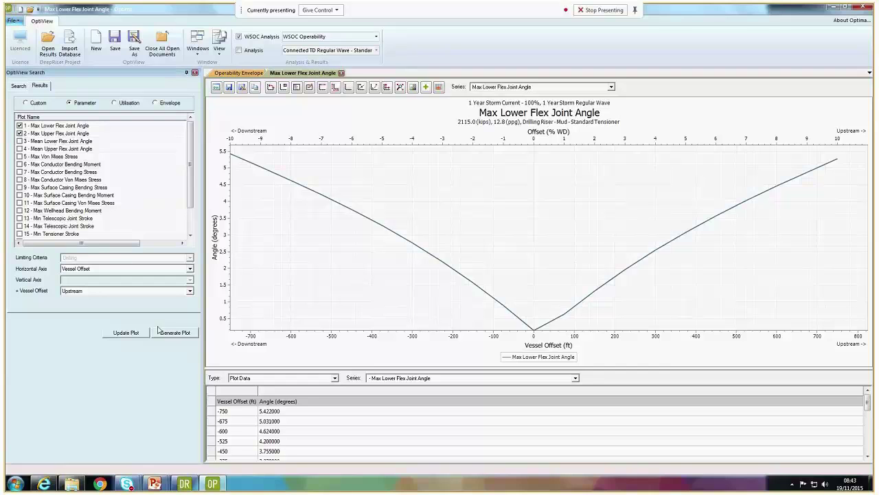
{"action": "left_click", "coordinate": [127, 333]}
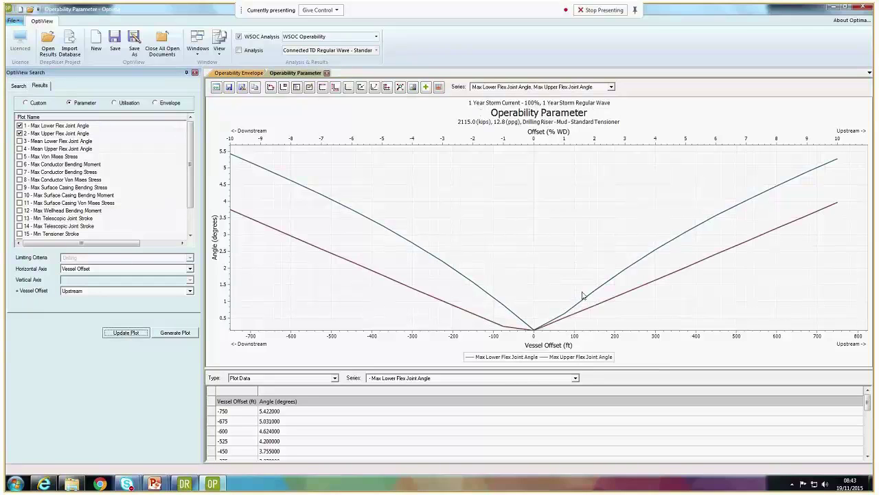
{"action": "left_click", "coordinate": [574, 87]}
{"action": "left_click", "coordinate": [574, 87]}
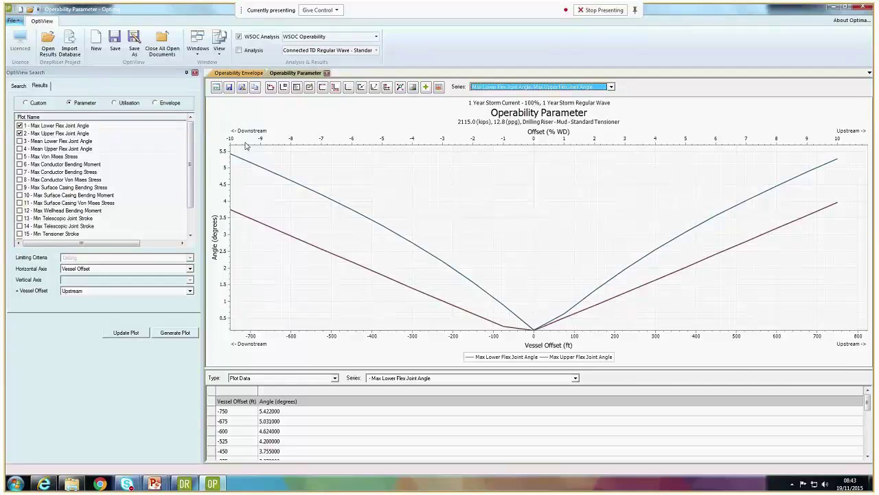
Add the Mean Lower and Mean Upper Flex Joint Angles to the parameter plot
{"action": "left_click", "coordinate": [20, 141]}
{"action": "left_click", "coordinate": [19, 148]}
{"action": "left_click", "coordinate": [137, 333]}
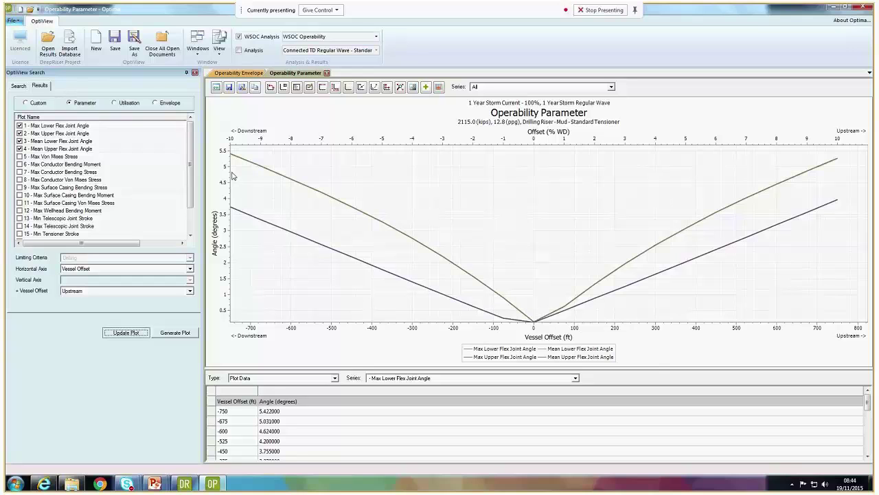
Generate a utilisation plot of Max Lower Flex Joint Angle against vessel offset using the Drilling limiting criteria
{"action": "left_click", "coordinate": [117, 105]}
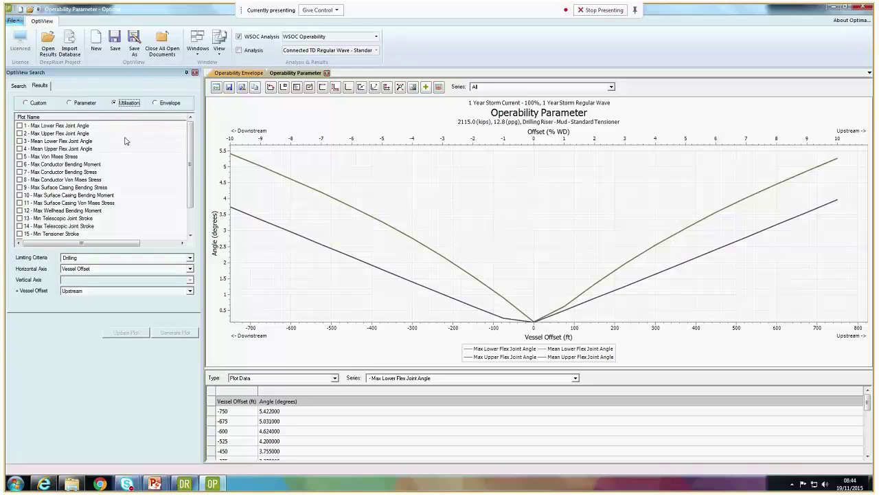
{"action": "left_click", "coordinate": [70, 258]}
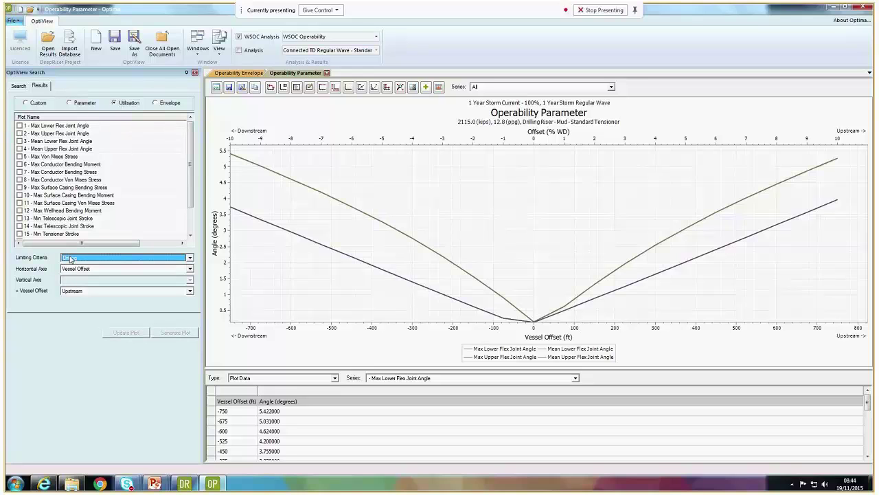
{"action": "left_click", "coordinate": [90, 258]}
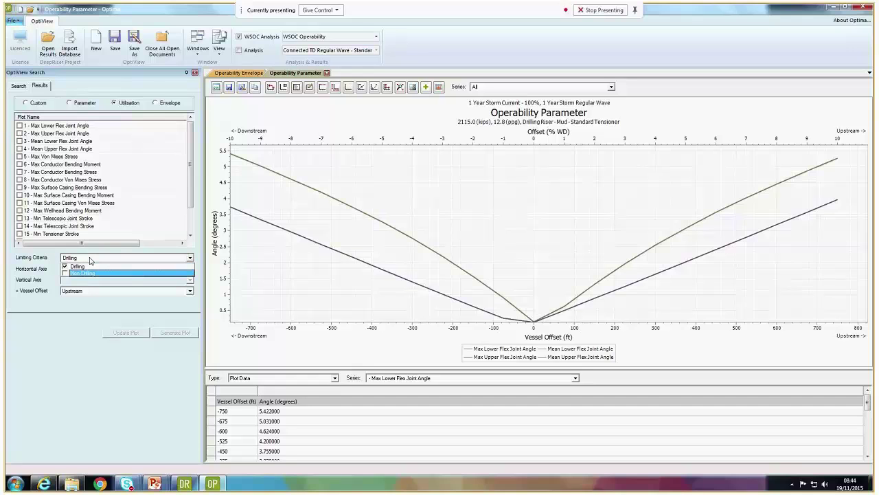
{"action": "left_click", "coordinate": [90, 259]}
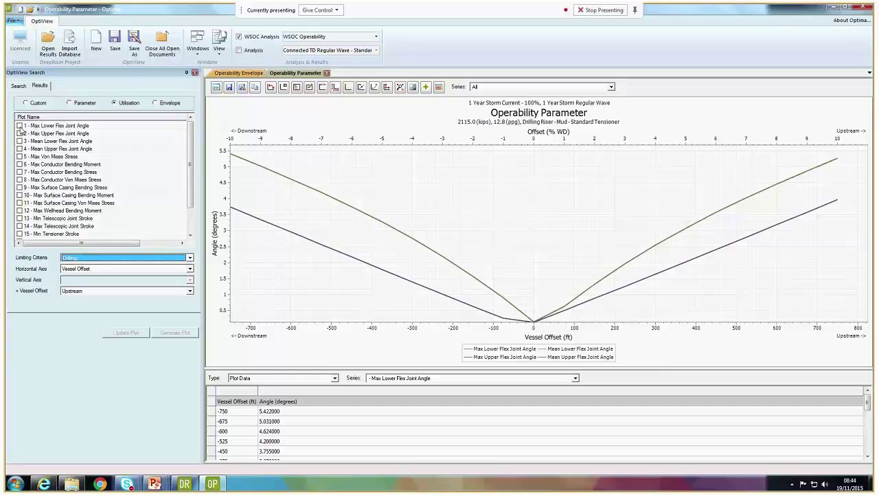
{"action": "left_click", "coordinate": [19, 125]}
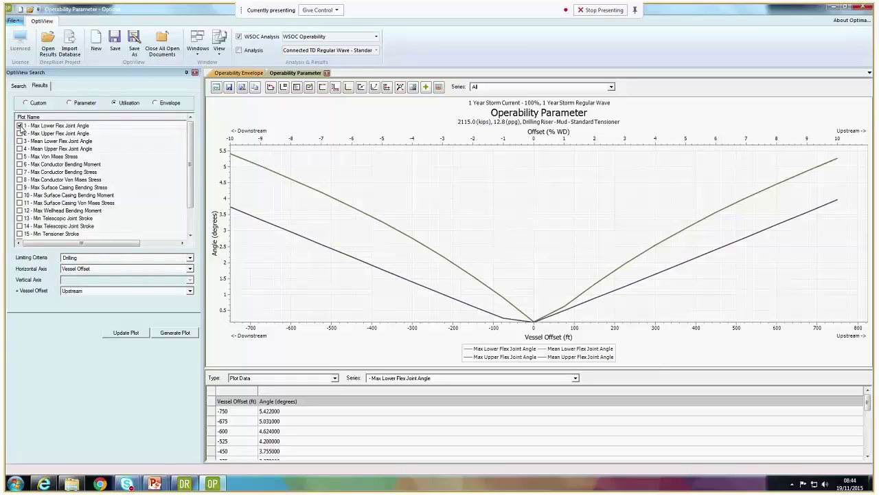
{"action": "left_click", "coordinate": [87, 259]}
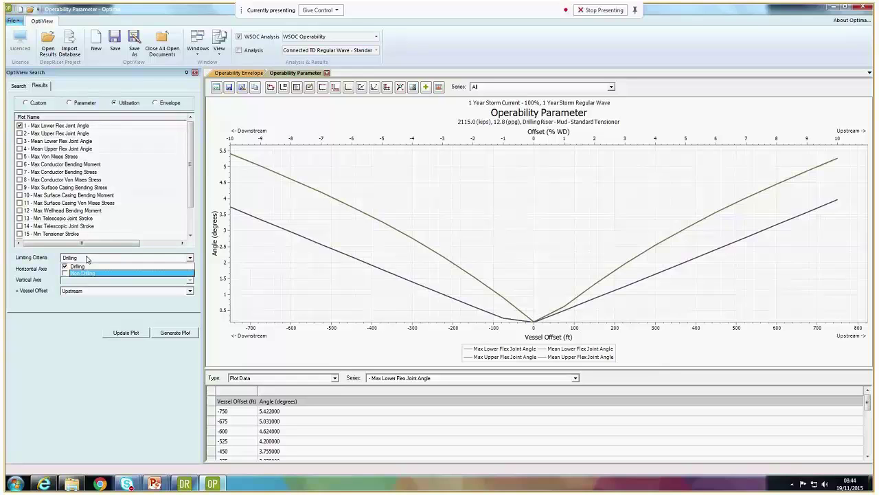
{"action": "left_click", "coordinate": [87, 259]}
{"action": "left_click", "coordinate": [165, 334]}
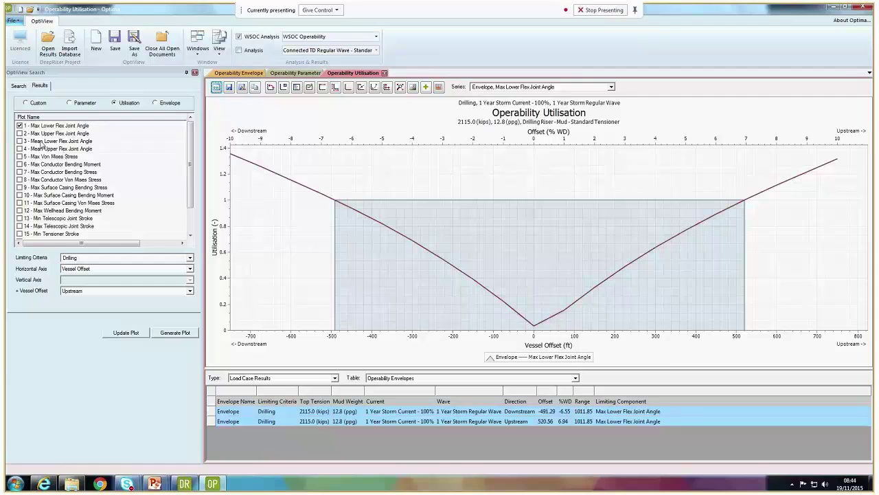
Add Max Upper Flex Joint Angle to the Operability Utilisation plot
{"action": "left_click", "coordinate": [20, 133]}
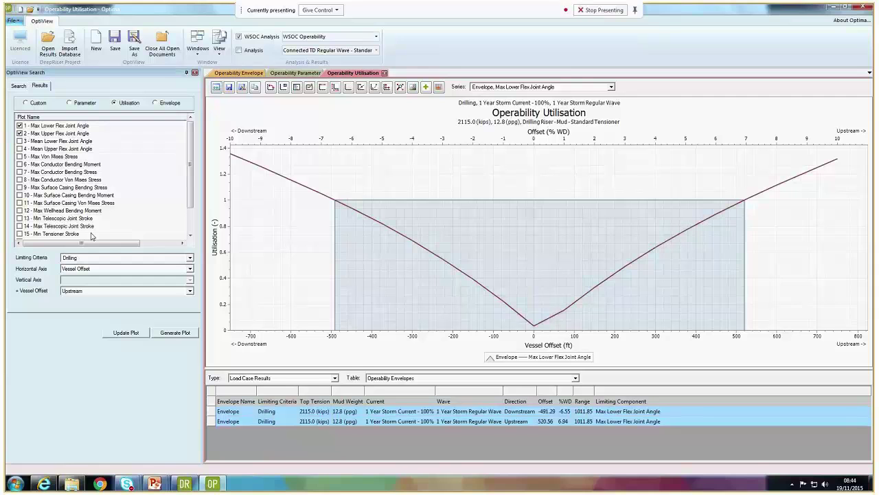
{"action": "left_click", "coordinate": [132, 334]}
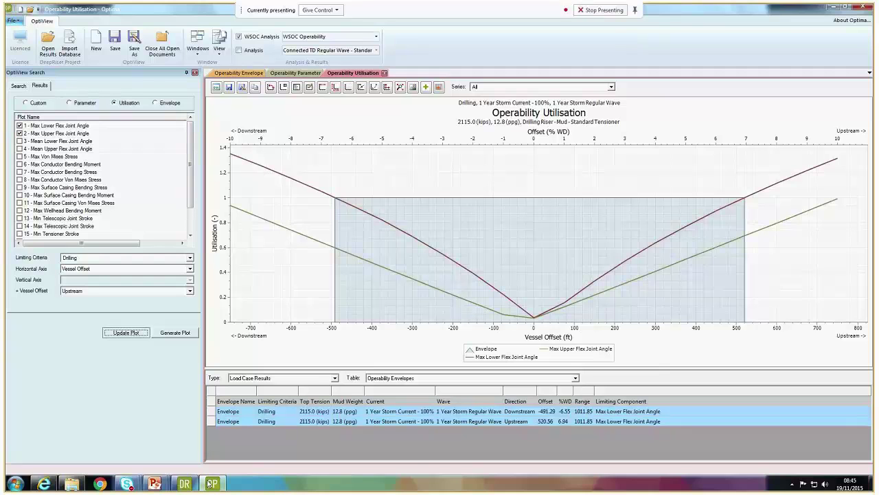
{"action": "mouse_move", "coordinate": [211, 486]}
{"action": "left_click", "coordinate": [481, 87]}
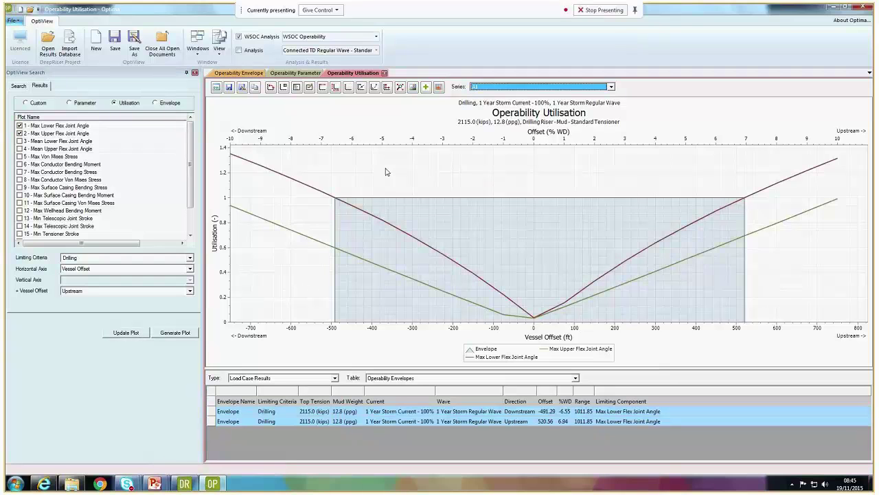
Return to the Operability Parameter plot and review its search filters for wave, current, top tension and mud weight
{"action": "left_click", "coordinate": [291, 73]}
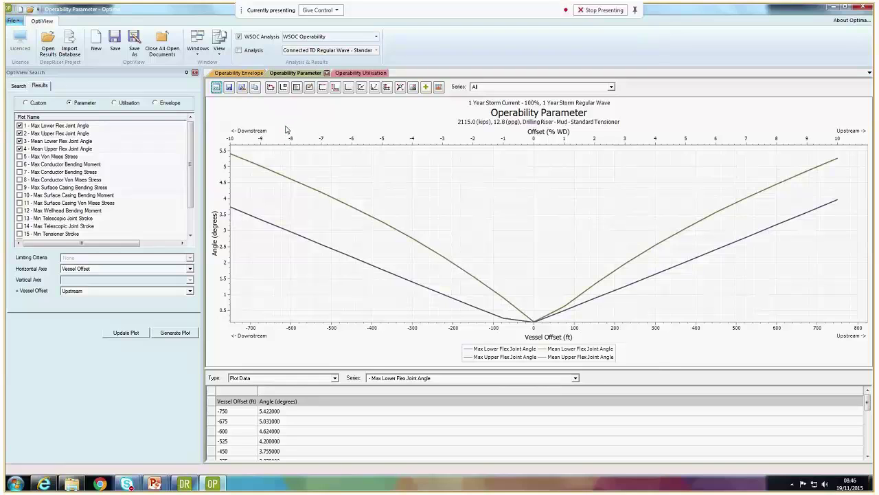
{"action": "left_click", "coordinate": [23, 85]}
{"action": "left_click", "coordinate": [133, 147]}
{"action": "key", "text": "shift+Tab"}
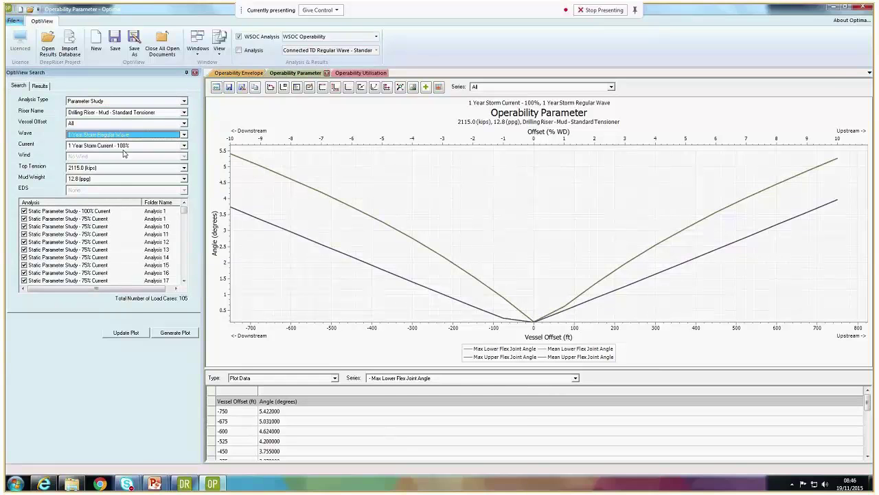
{"action": "key", "text": "Tab"}
{"action": "key", "text": "Tab"}
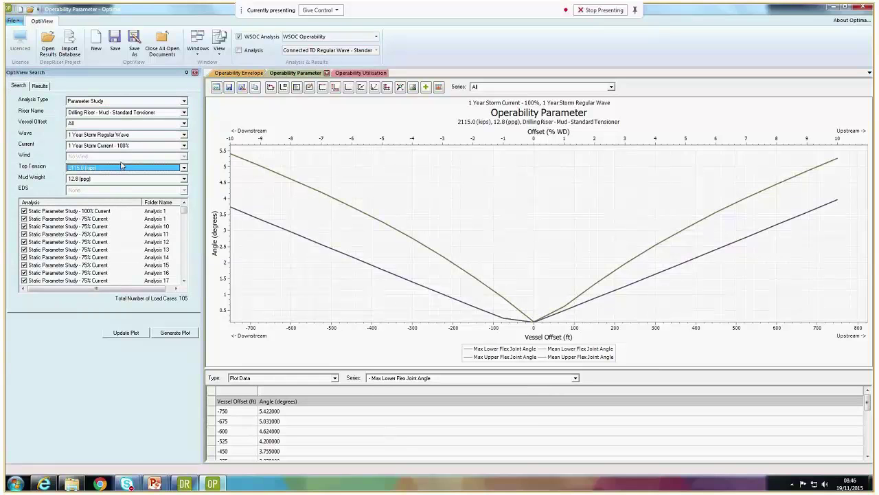
{"action": "left_click", "coordinate": [119, 179]}
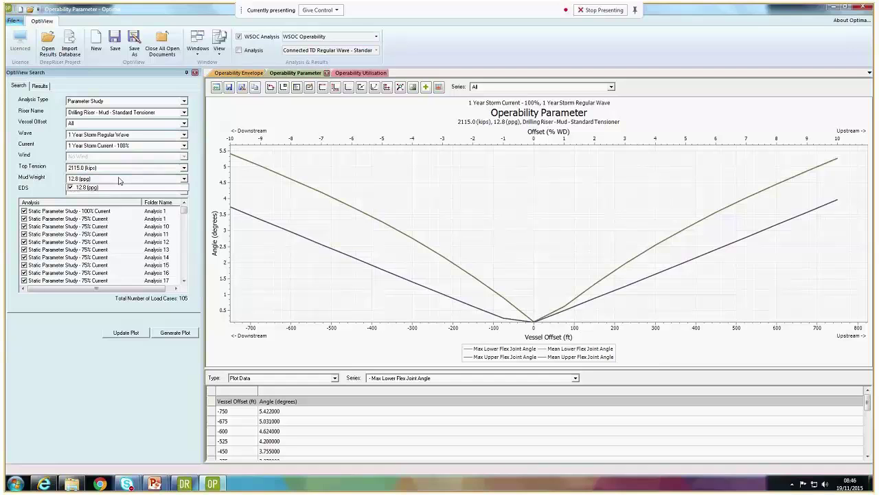
{"action": "left_click", "coordinate": [87, 180]}
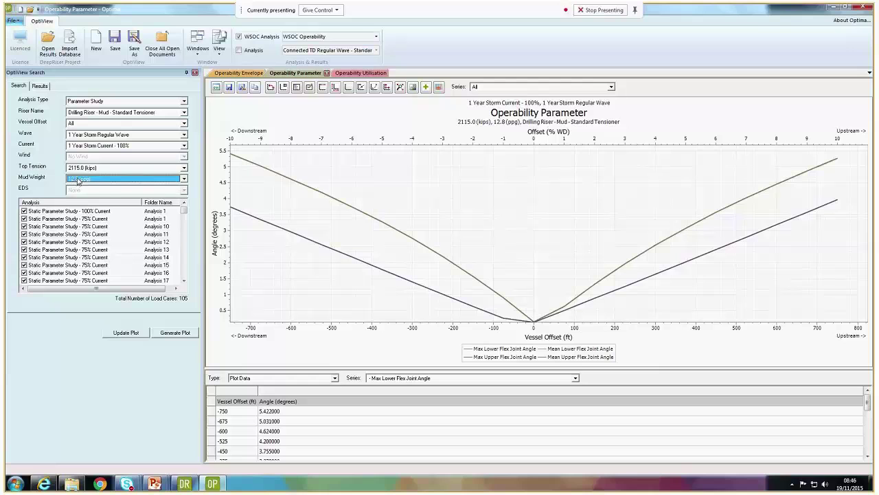
{"action": "left_click", "coordinate": [87, 145]}
{"action": "left_click", "coordinate": [88, 147]}
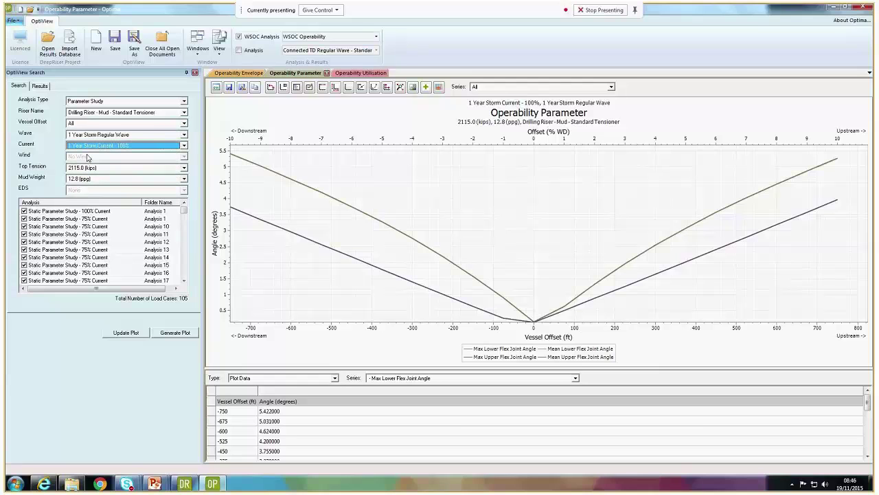
{"action": "left_click", "coordinate": [89, 178]}
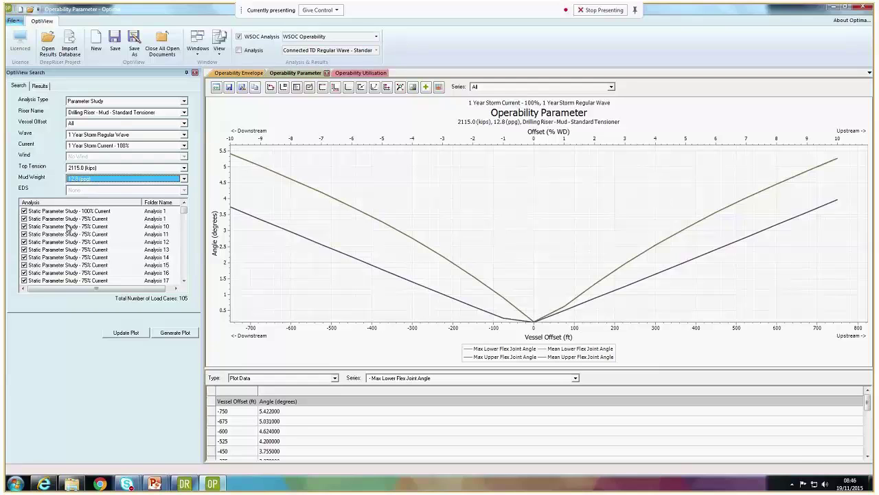
Switch to DeepRiser and open the WSOC Operability component
{"action": "left_click", "coordinate": [660, 103]}
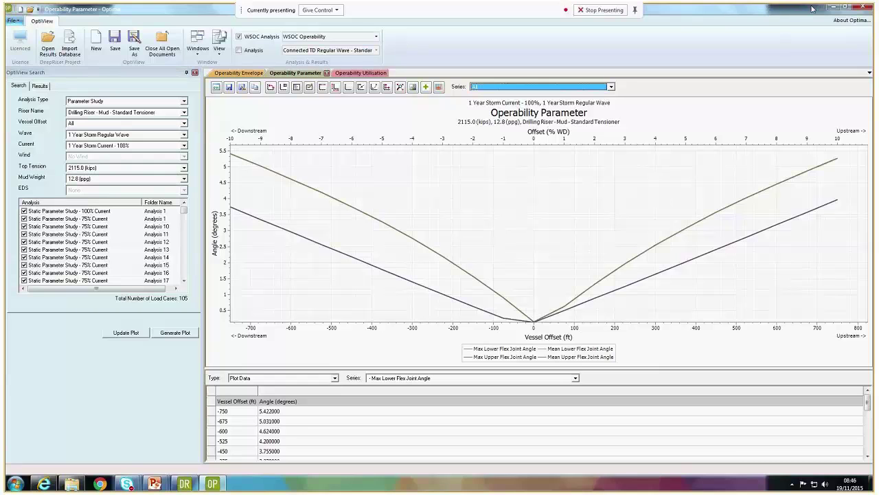
{"action": "left_click", "coordinate": [832, 8]}
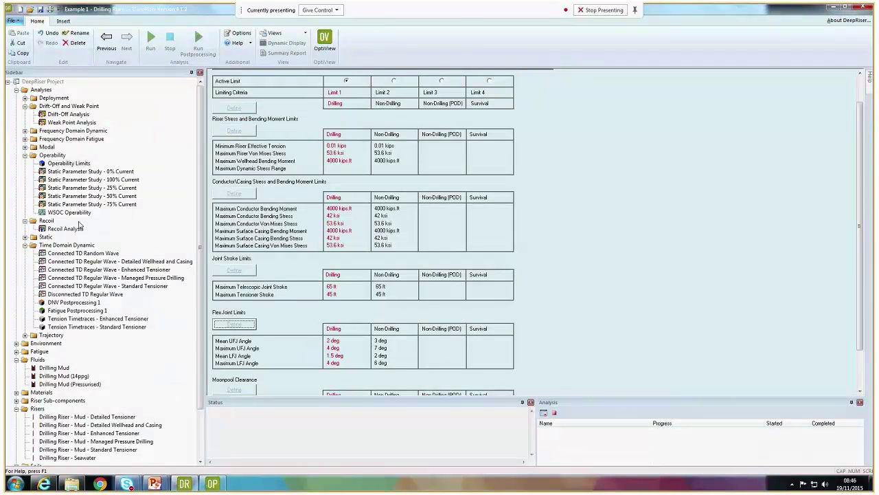
{"action": "left_click", "coordinate": [69, 213]}
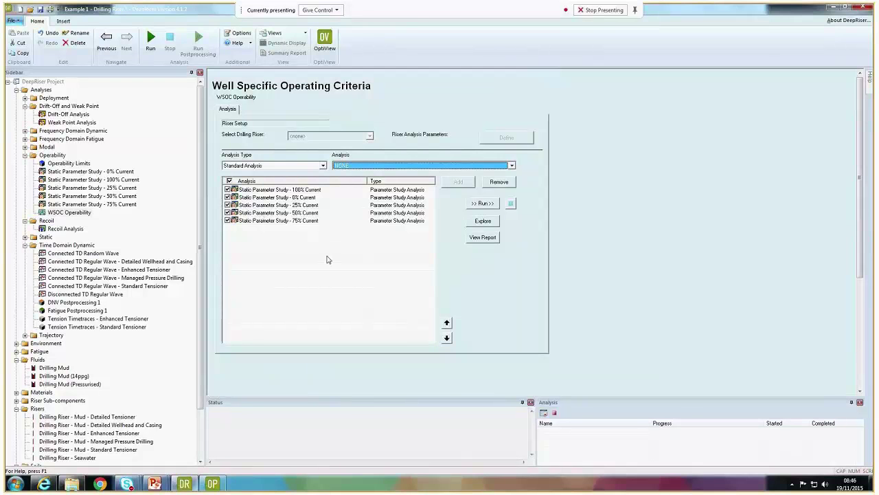
Try to export the project database with results, saving current changes first and including the WSOC Operability component
{"action": "left_click", "coordinate": [12, 21]}
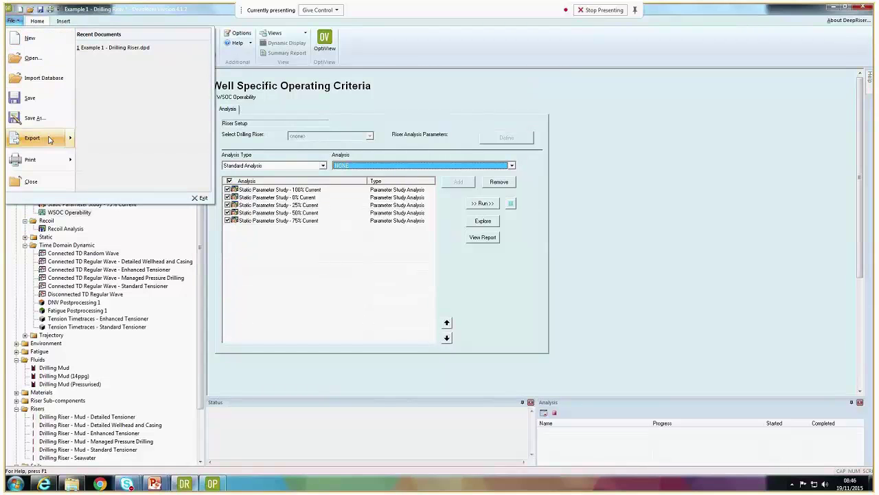
{"action": "left_click", "coordinate": [48, 140]}
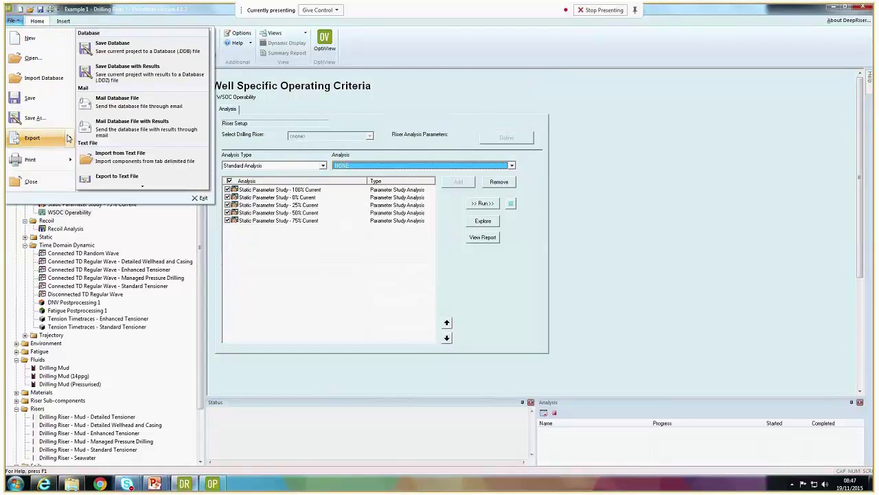
{"action": "left_click", "coordinate": [127, 75]}
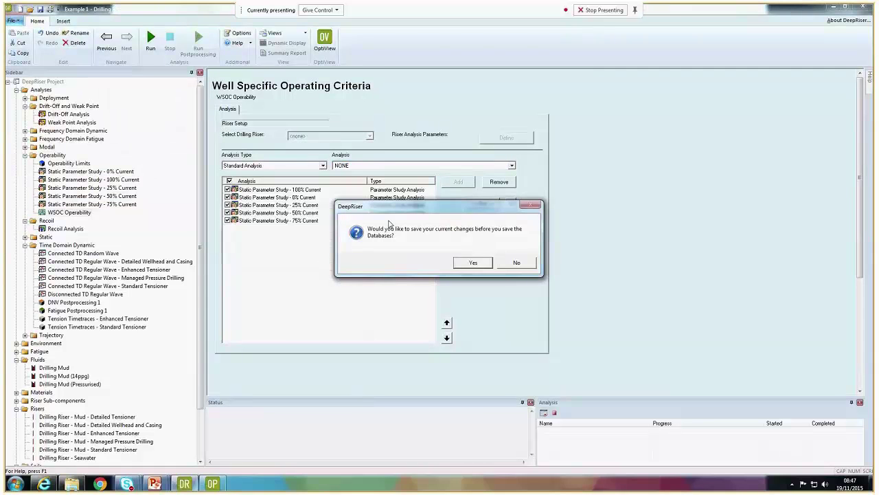
{"action": "left_click", "coordinate": [480, 263]}
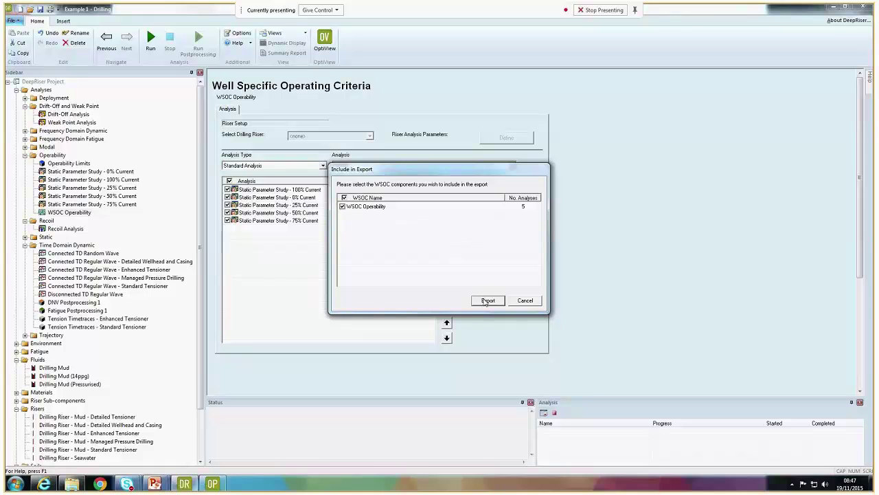
{"action": "left_click", "coordinate": [487, 300]}
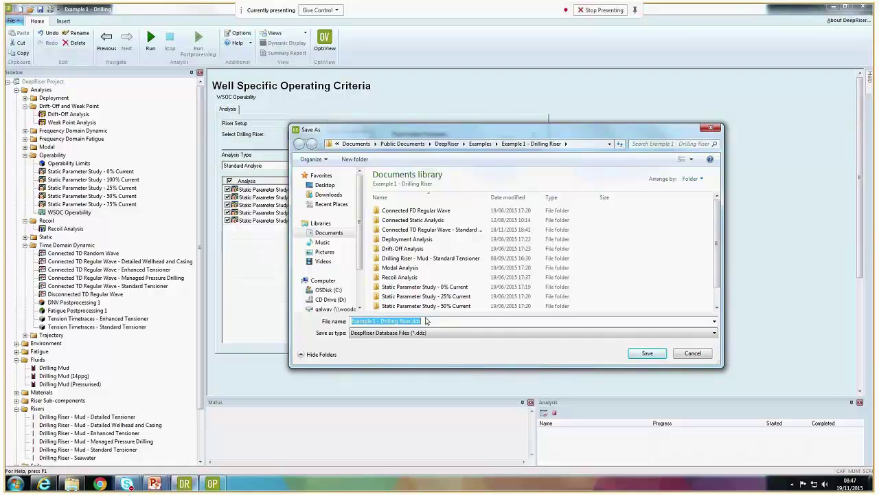
{"action": "left_click", "coordinate": [694, 353]}
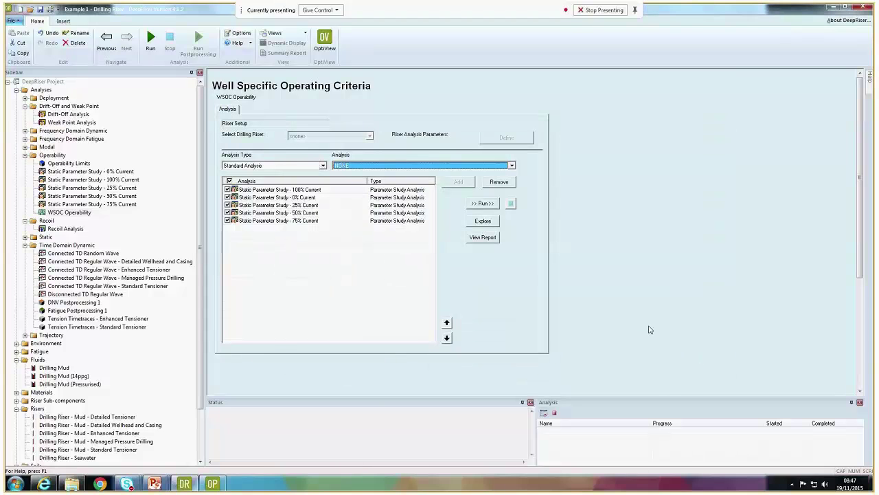